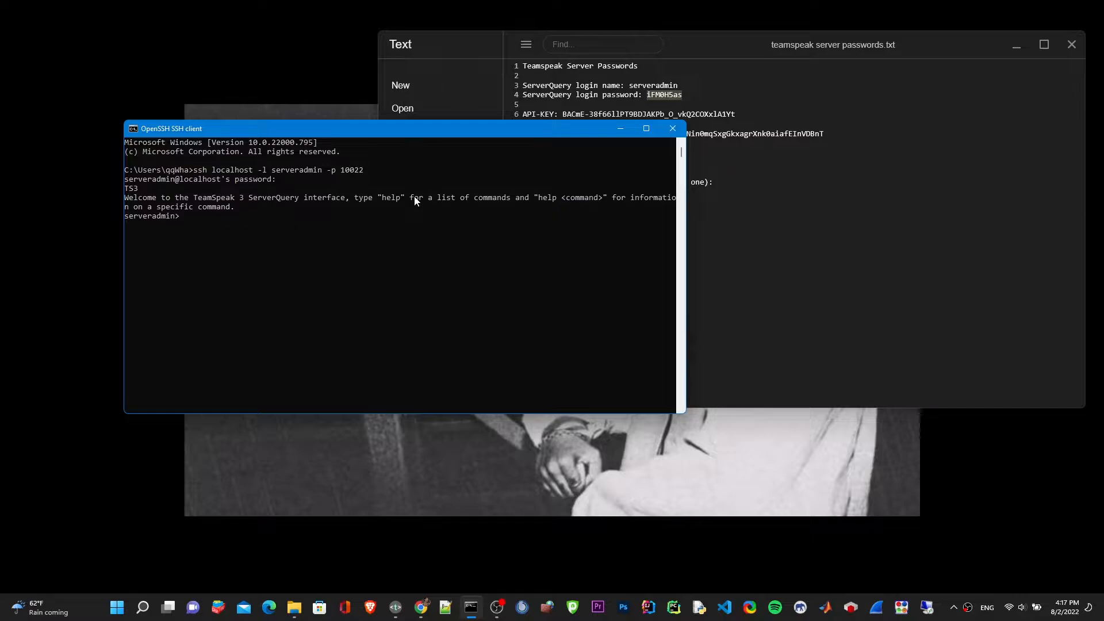
- List all ServerQuery commands with help and locate the serverlist entry
text(p)
key(Return)
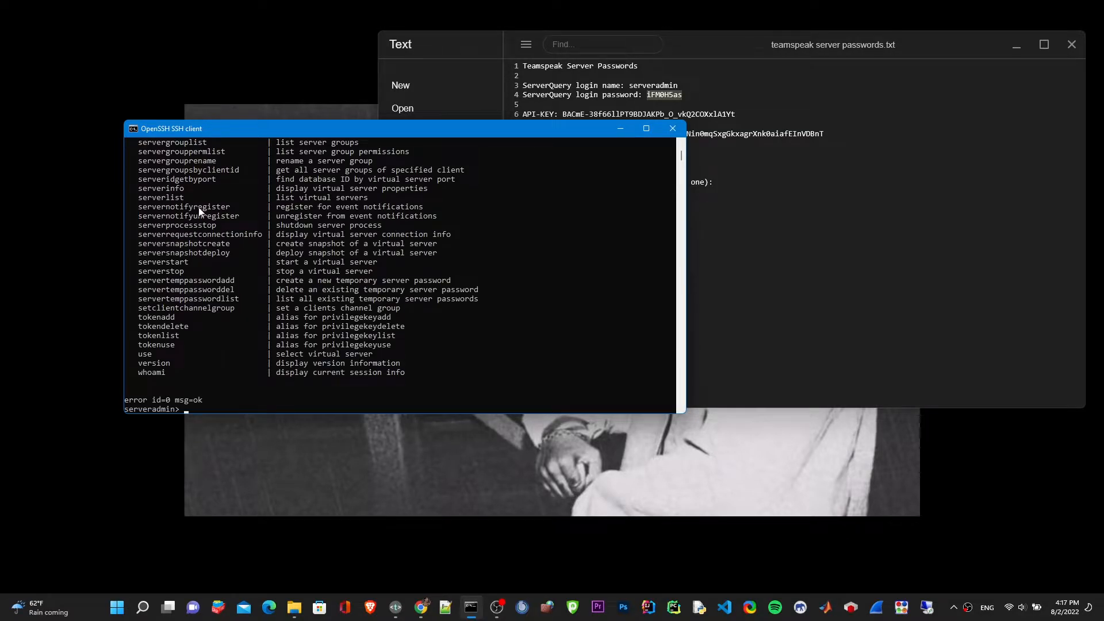
mouse_move(185, 196)
mouse_down()
mouse_move(140, 200)
mouse_move(184, 198)
mouse_move(173, 199)
mouse_up()
click(139, 197)
drag(366, 199, 197, 199)
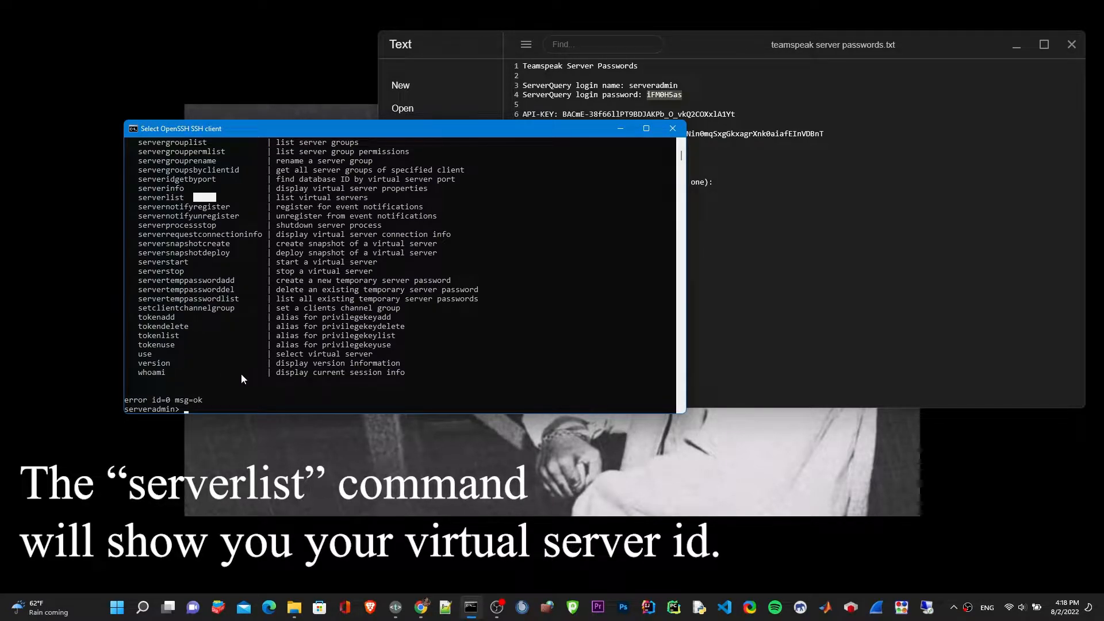
- Run serverlist to list the virtual servers with their IDs
click(210, 401)
text(serverlist)
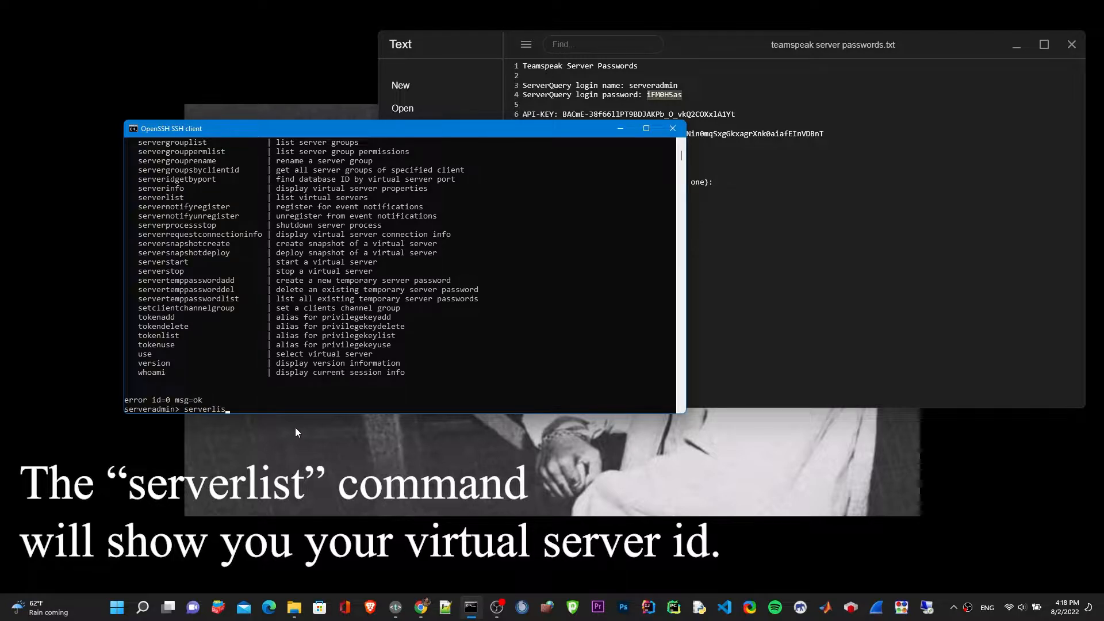
key(Return)
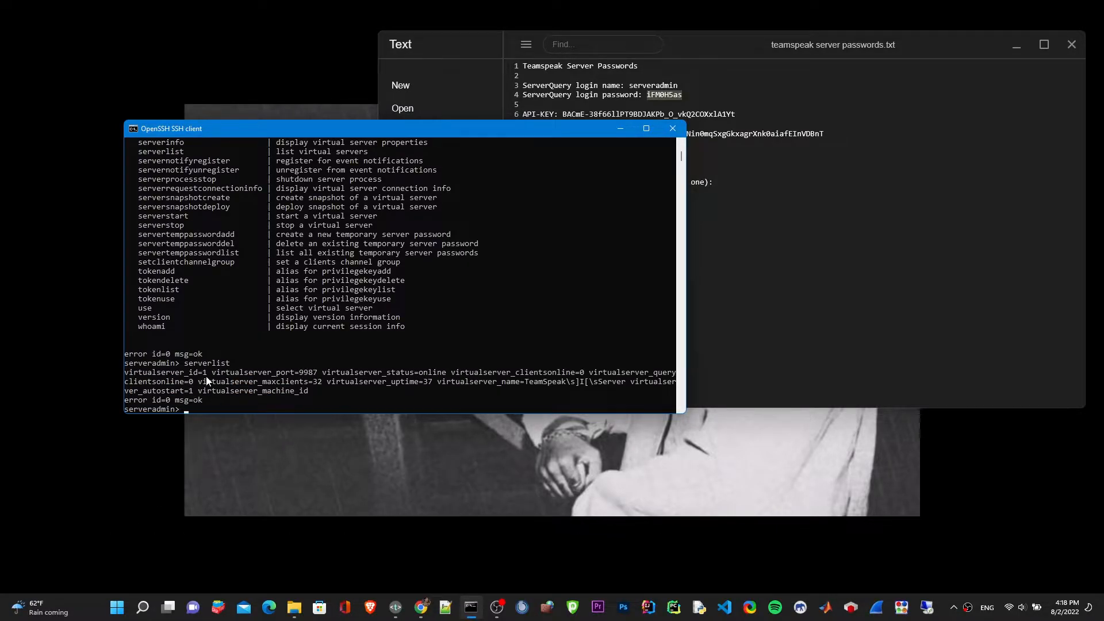
- Switch to the Text editor and record 1 as the Virtual server ID in teamspeak server passwords.txt
drag(207, 374, 125, 377)
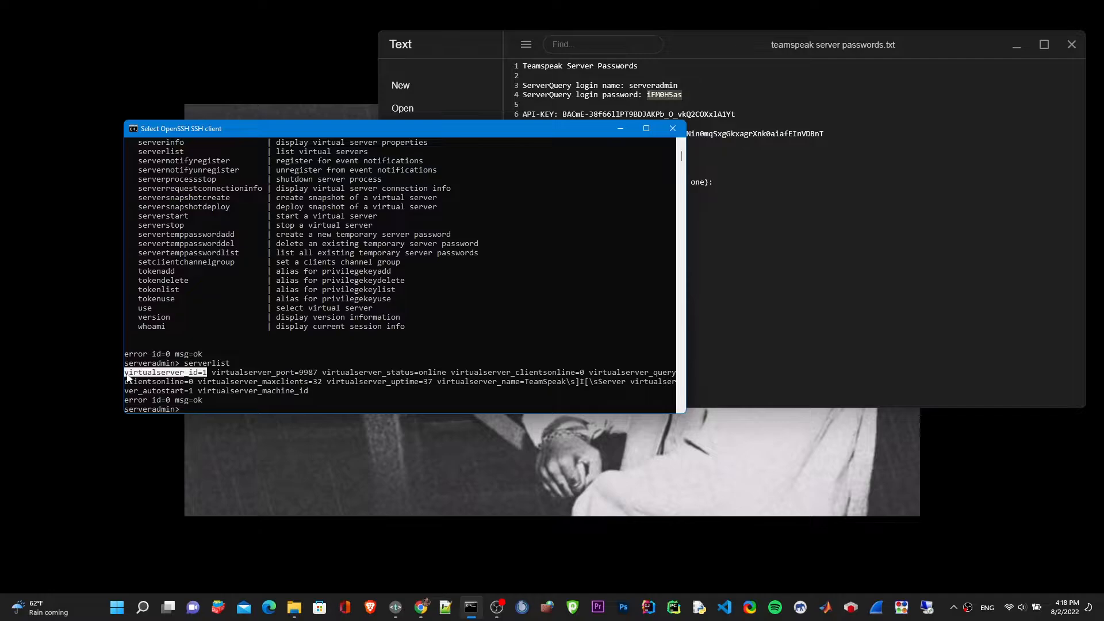
click(731, 252)
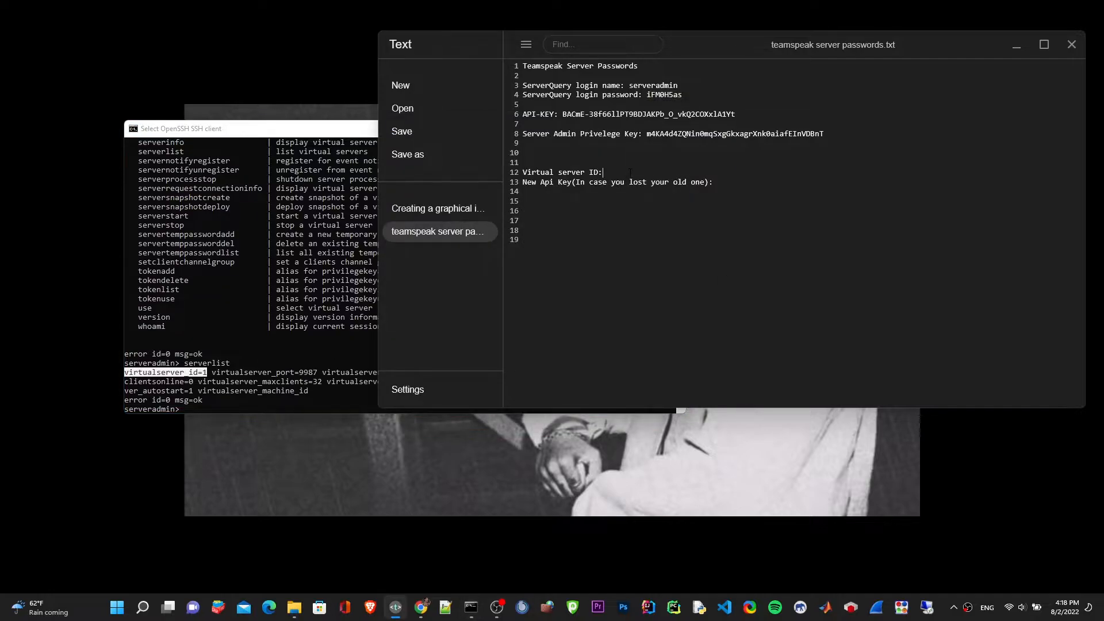
text(1)
- Back in the SSH session, locate apikeyadd in the command overview and display its usage with help apikeyadd
click(278, 353)
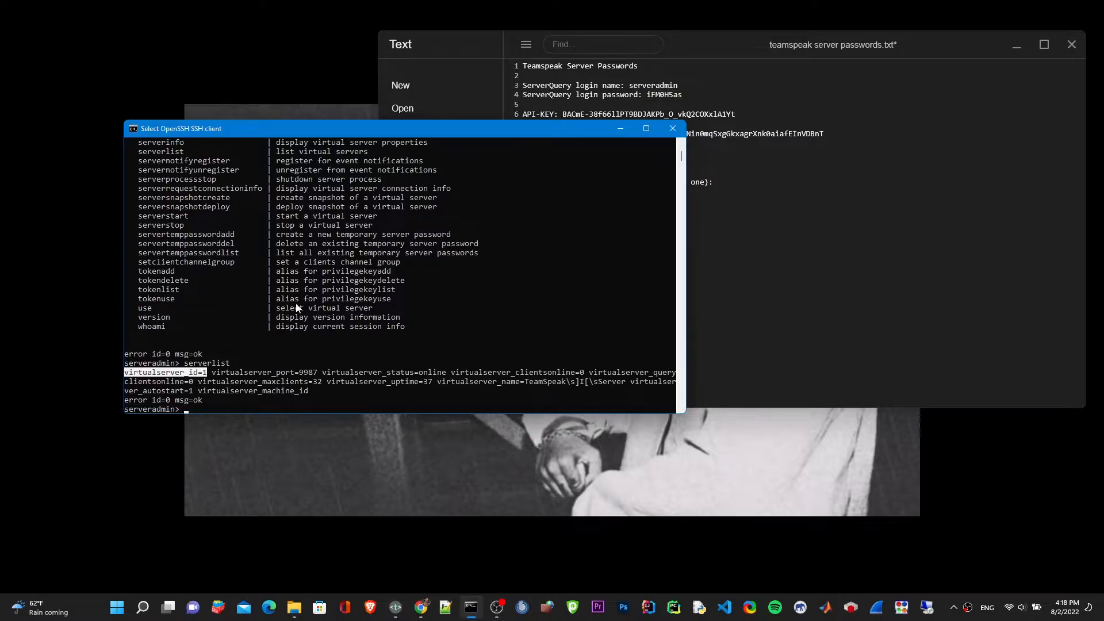
scroll(291, 287, up, 15)
scroll(291, 283, up, 20)
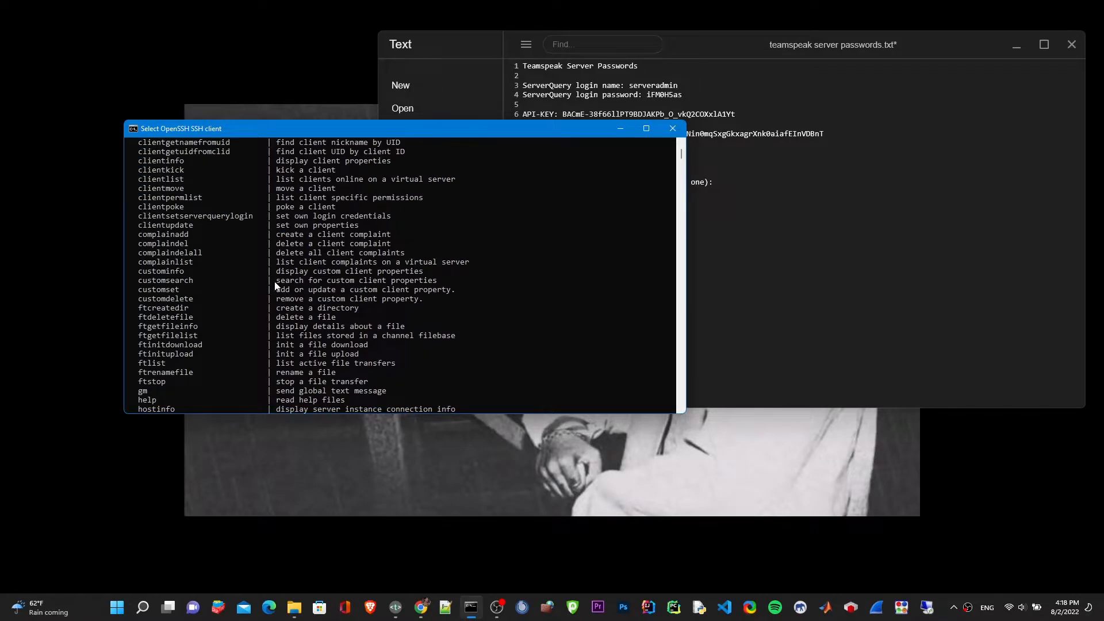
scroll(267, 282, up, 4)
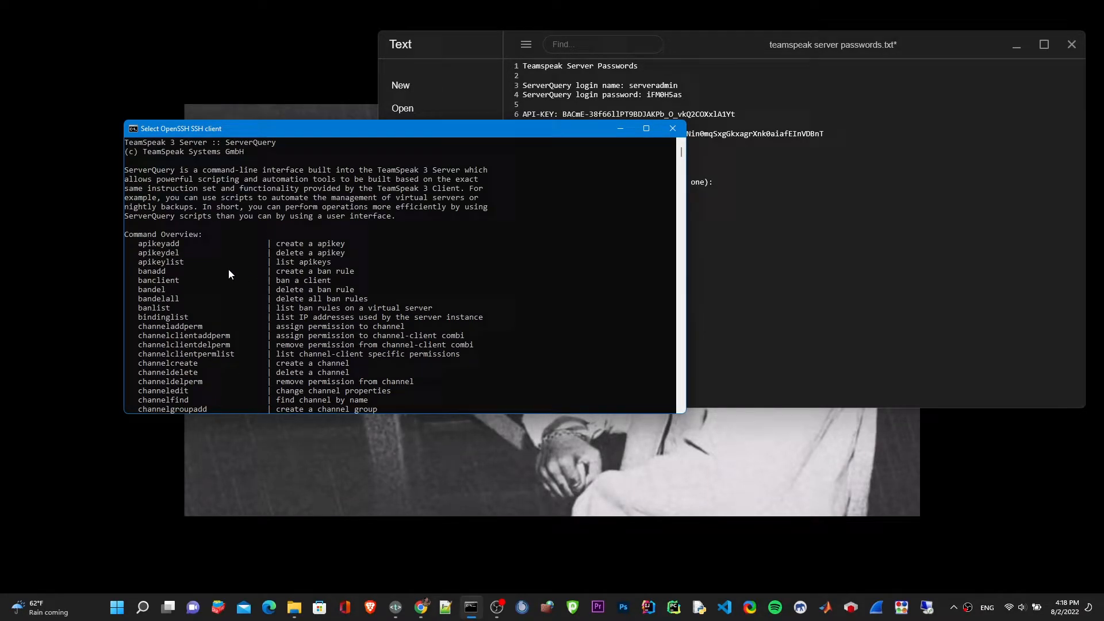
click(139, 244)
drag(140, 245, 342, 245)
scroll(278, 312, down, 20)
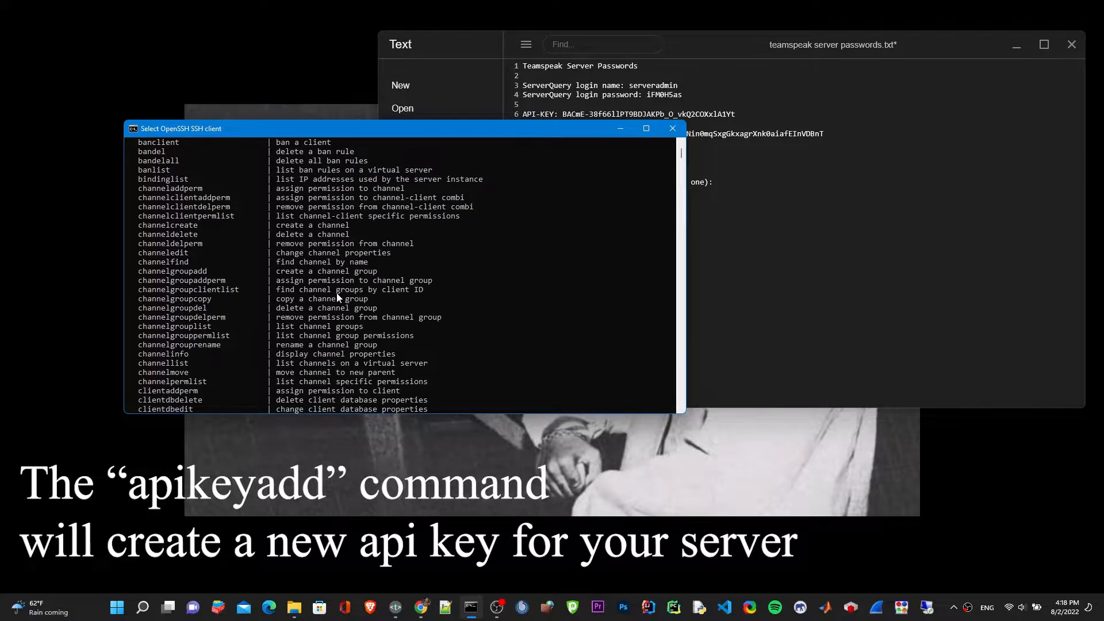
scroll(267, 302, down, 5)
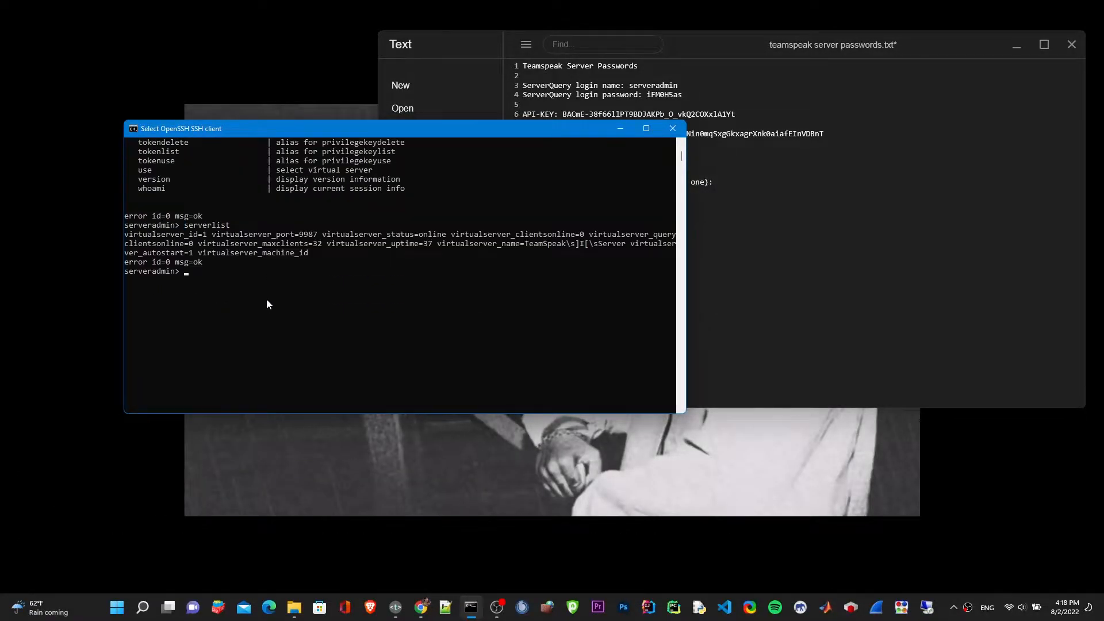
text(help apikeyadd)
key(Return)
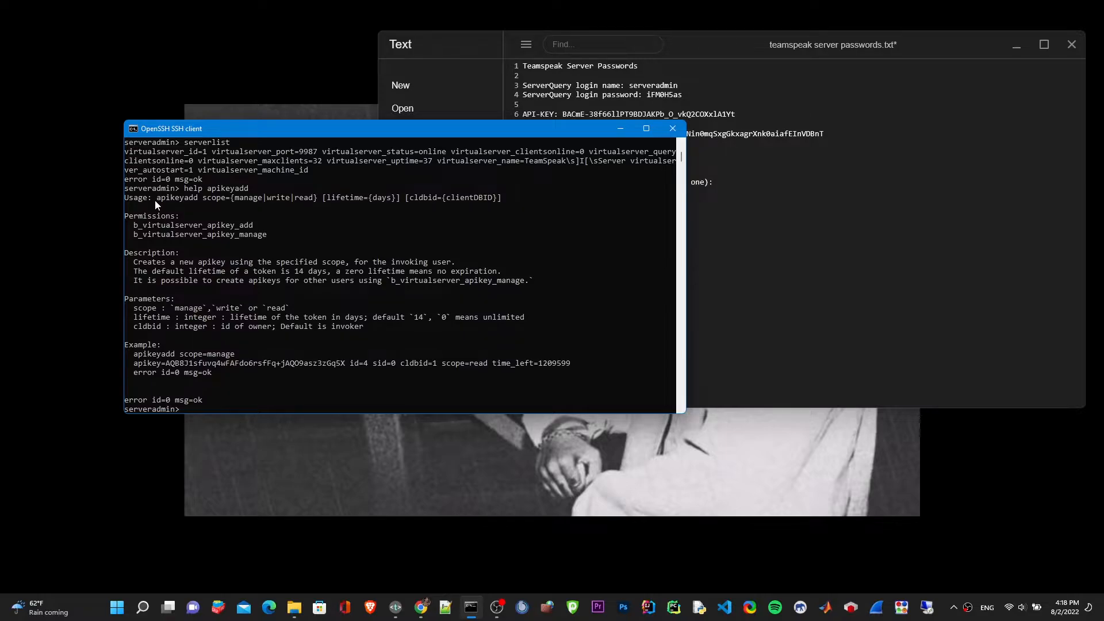
- Check the apikeyadd parameters and create a non-expiring API key with apikeyadd scope=manage lifetime=0
drag(126, 198, 311, 198)
drag(333, 199, 352, 198)
drag(429, 199, 468, 199)
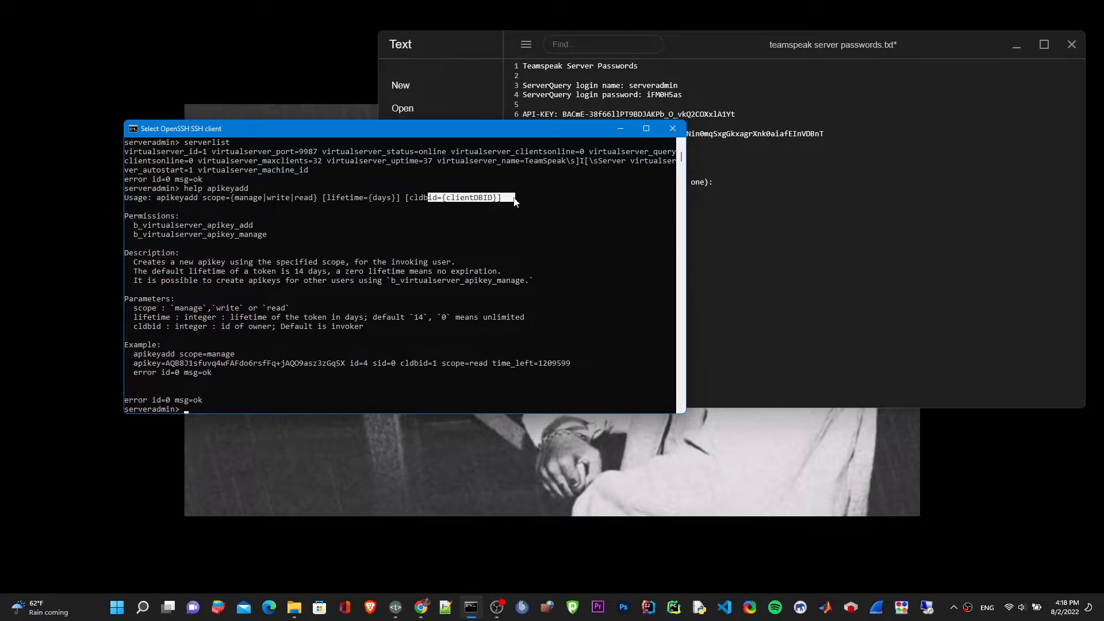
click(448, 206)
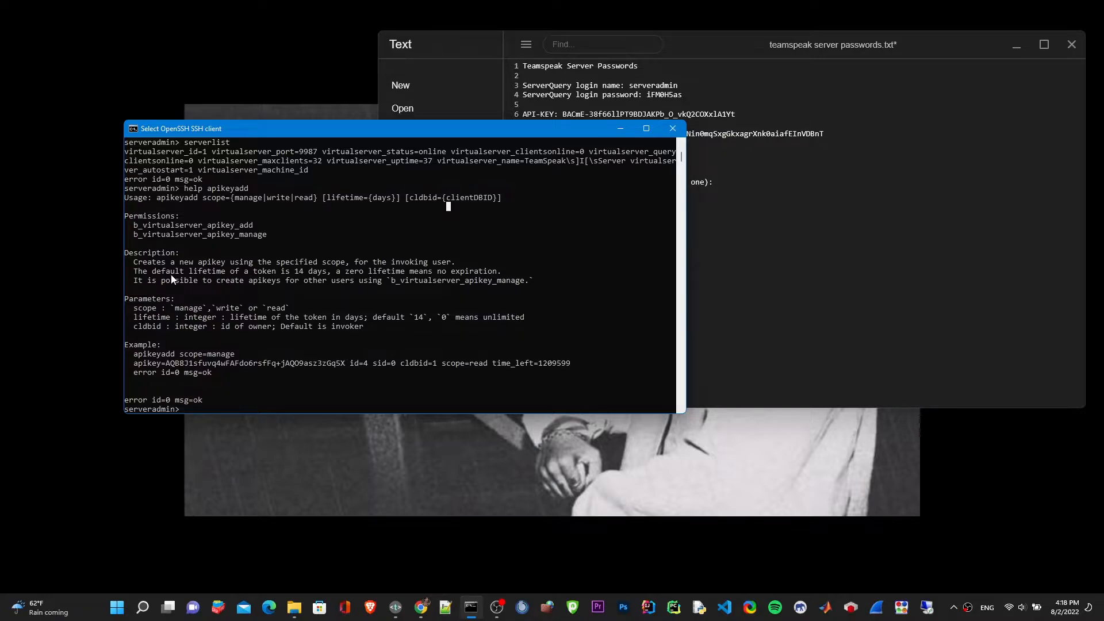
drag(188, 271, 506, 275)
click(213, 408)
text(apikeyadd scope=manage )
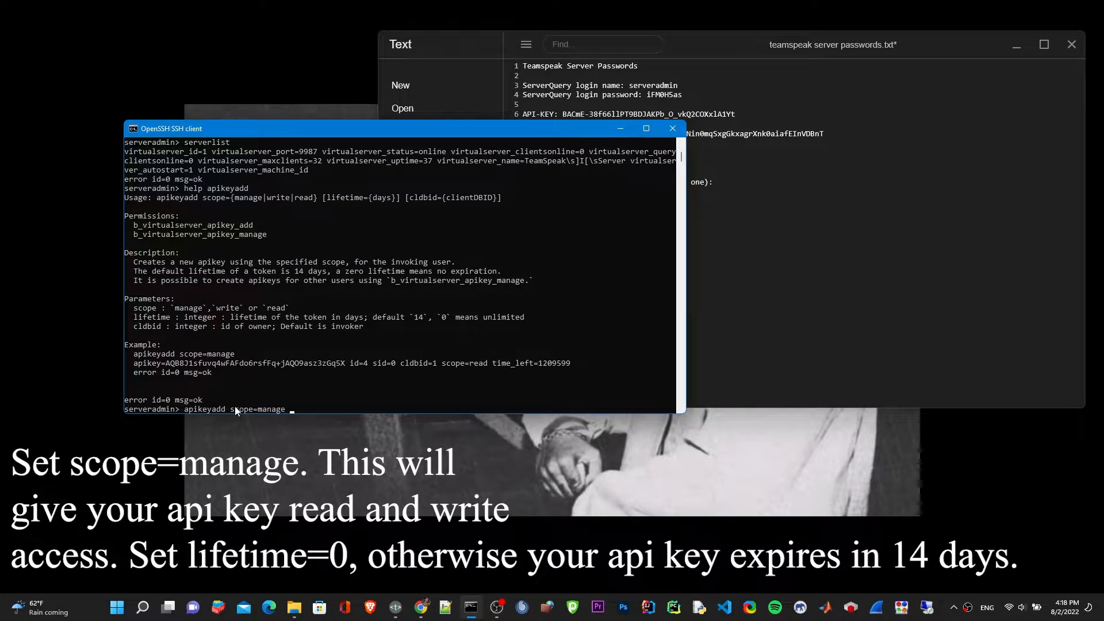
text(lifetime=0)
key(Return)
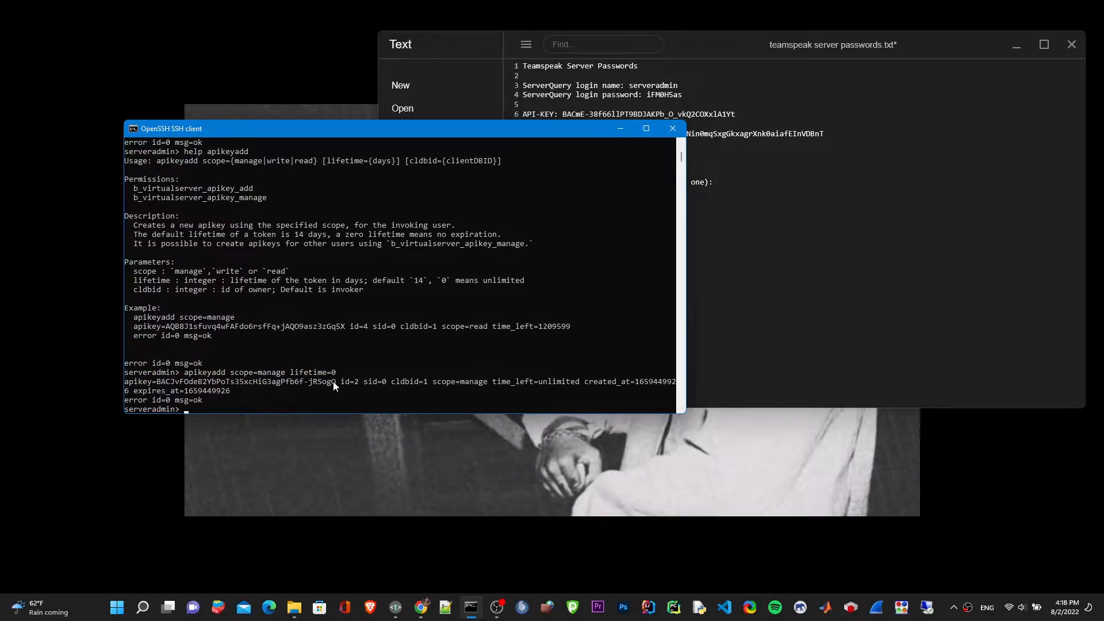
- Copy the newly created API key into the New Api Key line of teamspeak server passwords.txt and save the file
drag(336, 381, 150, 382)
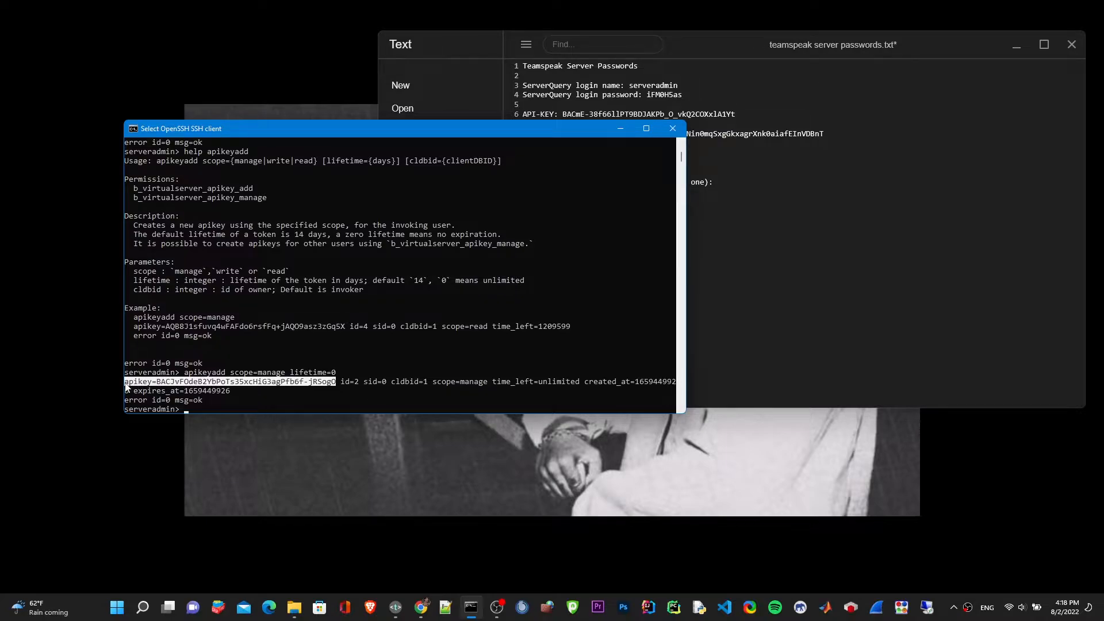
right_click(281, 382)
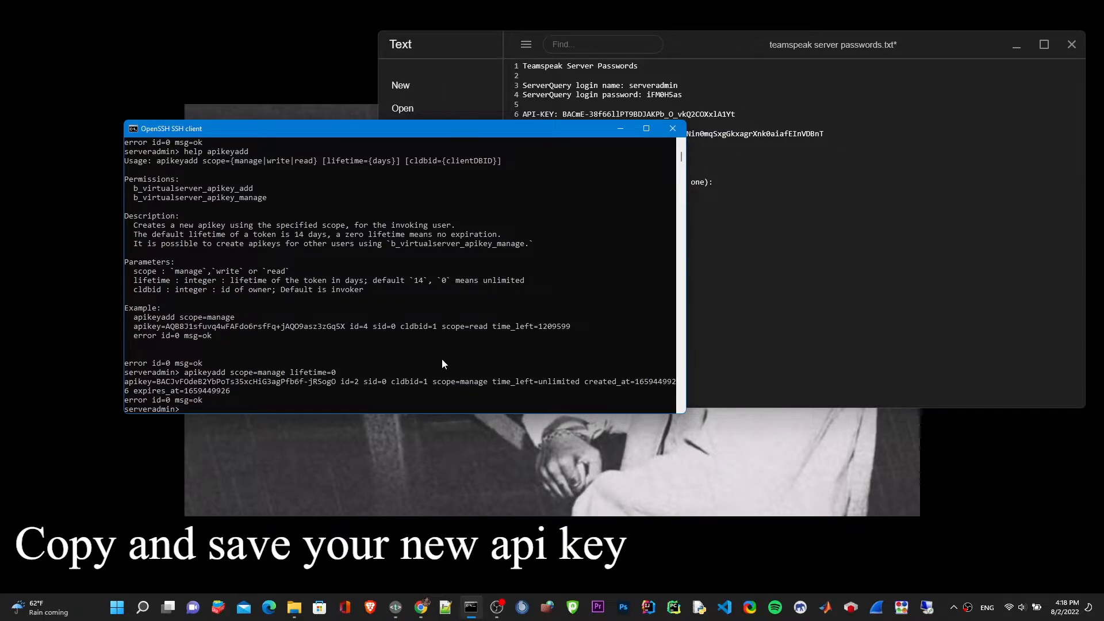
drag(334, 384, 165, 384)
key(ctrl+c)
right_click(166, 384)
click(741, 264)
key(ctrl+v)
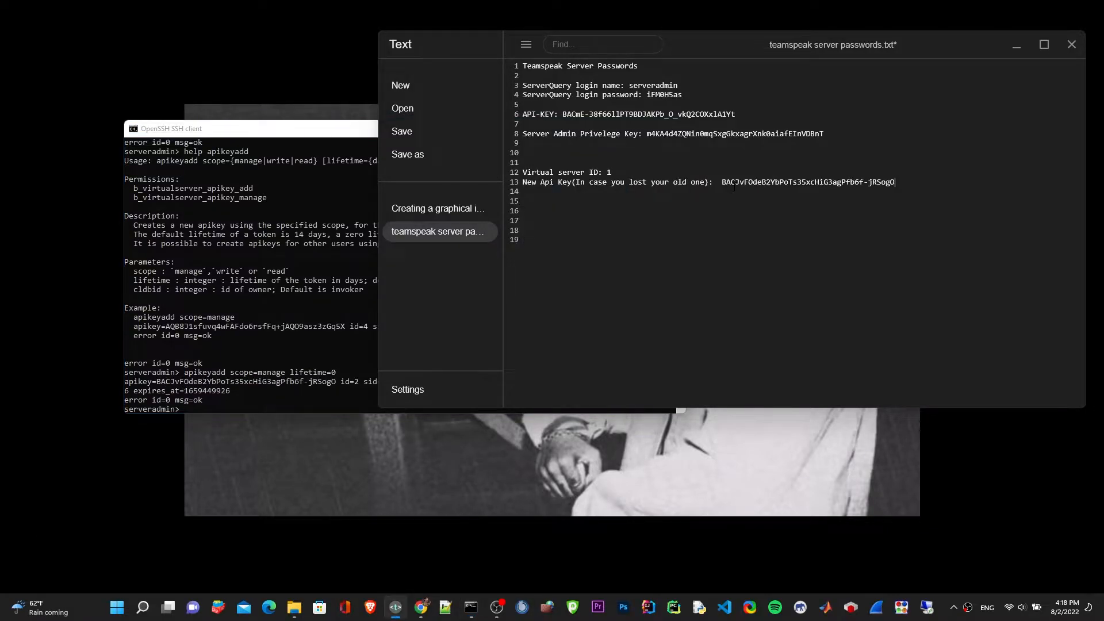
key(ctrl+s)
click(353, 307)
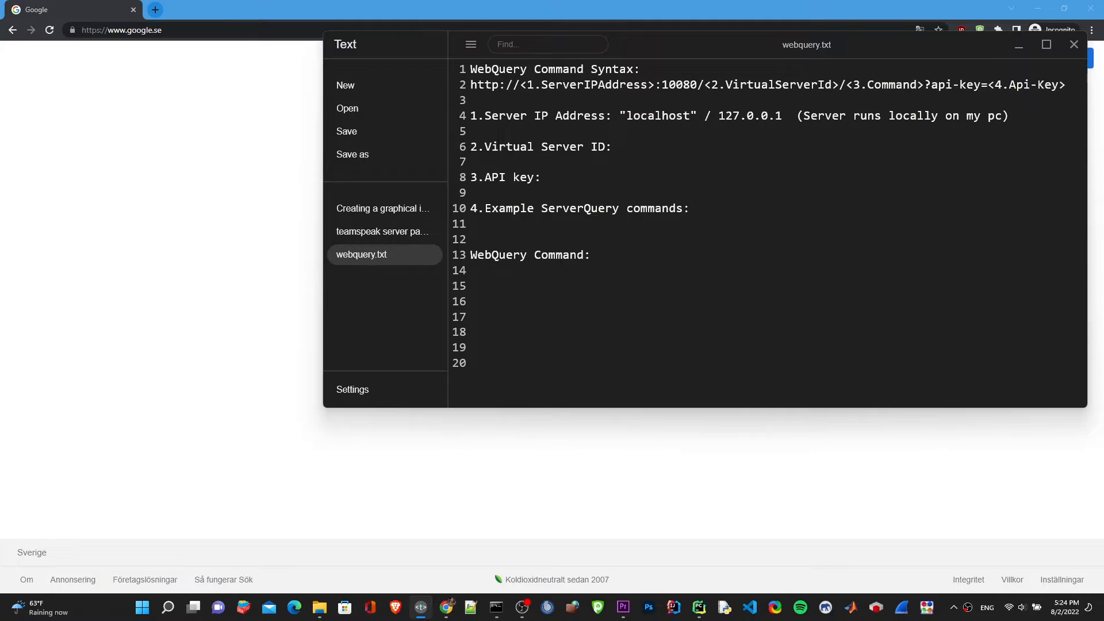
drag(1066, 85, 468, 94)
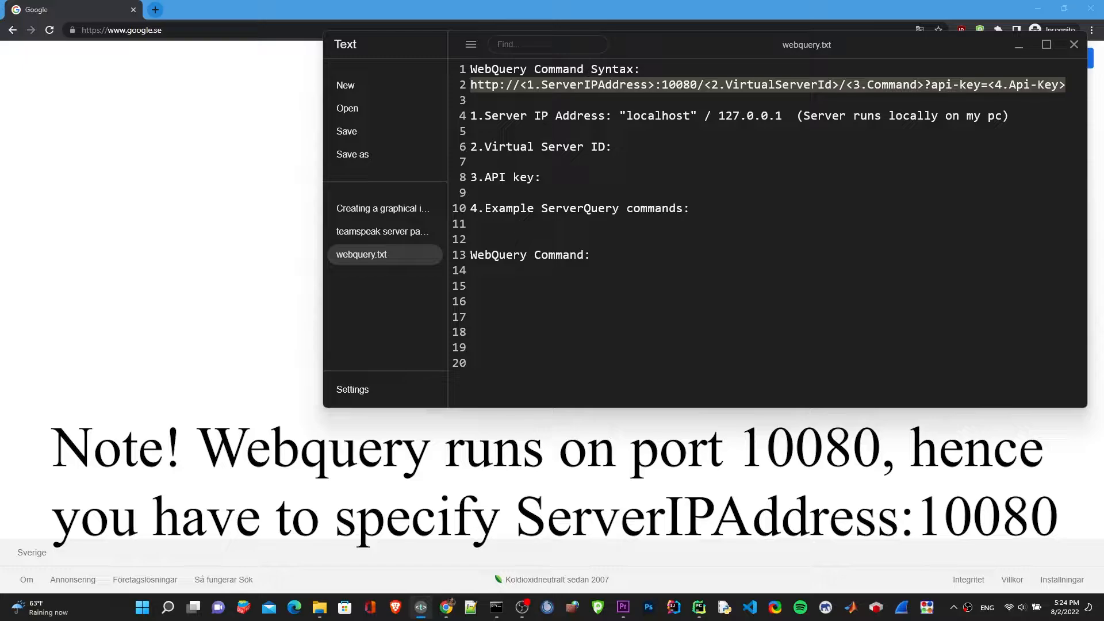
click(507, 118)
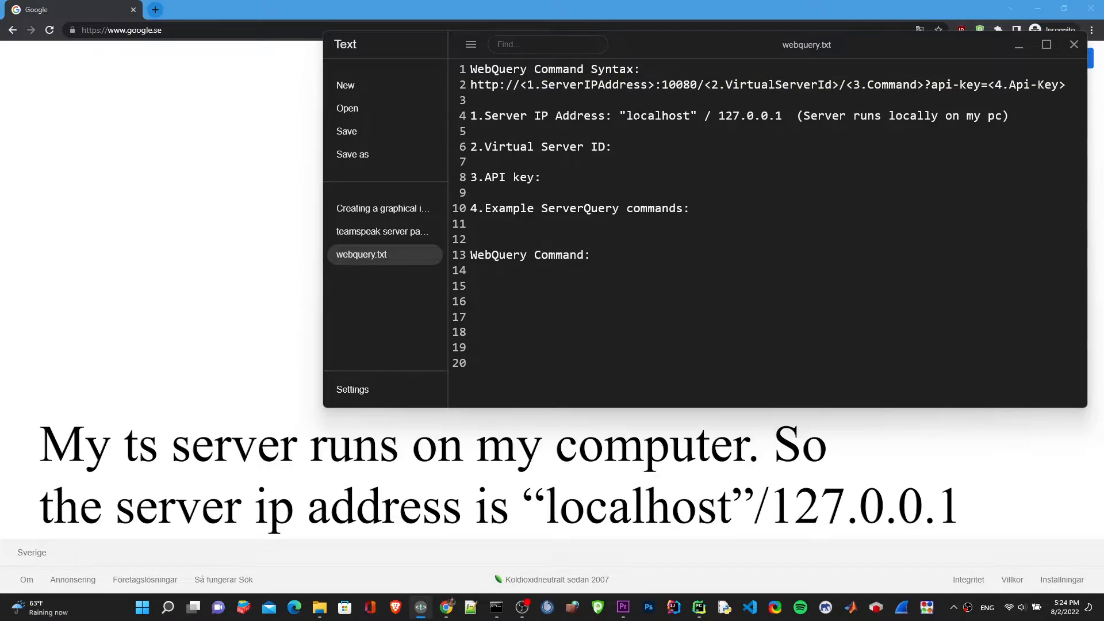
drag(621, 116, 882, 117)
click(860, 116)
- Copy the virtual server ID 1 from teamspeak server passwords.txt into the Virtual Server ID line of webquery.txt
click(396, 232)
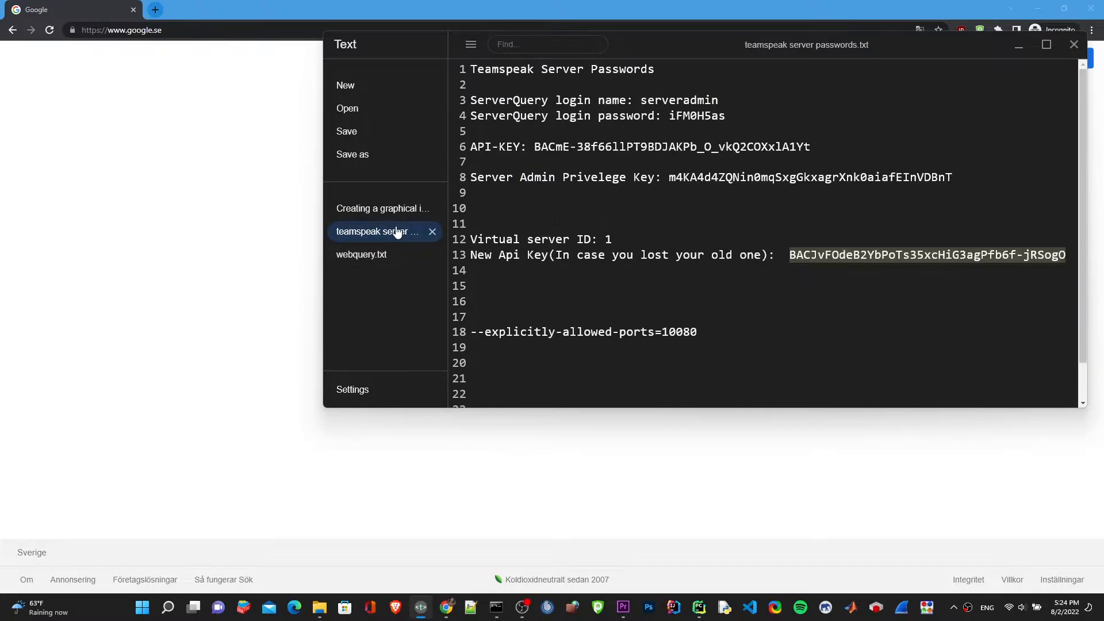
drag(615, 239, 608, 238)
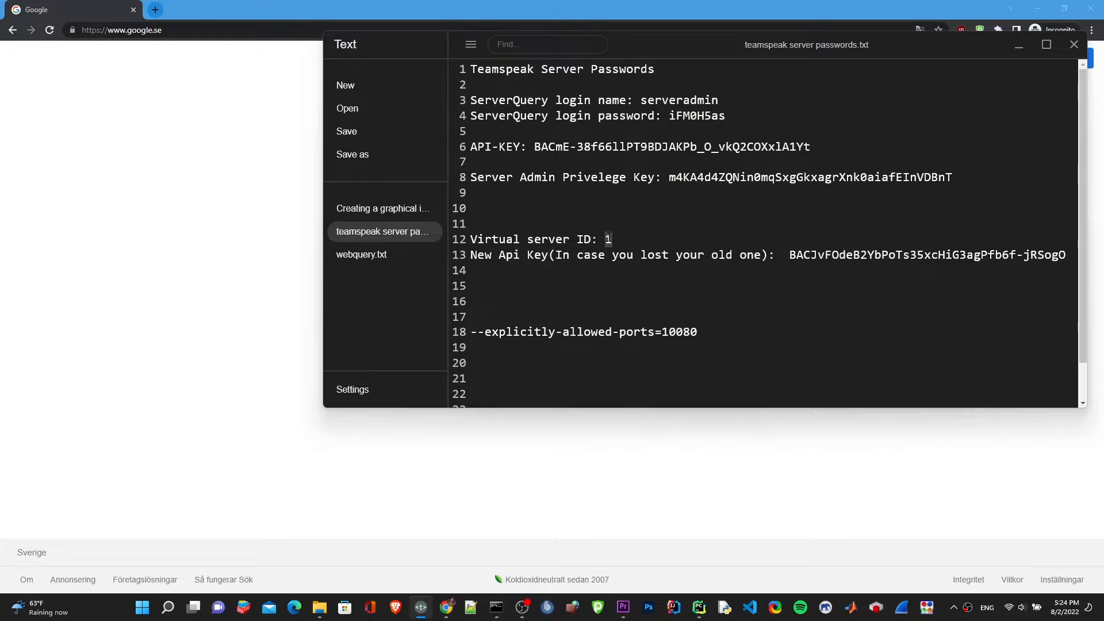
key(ctrl+c)
click(362, 254)
click(624, 147)
key(ctrl+v)
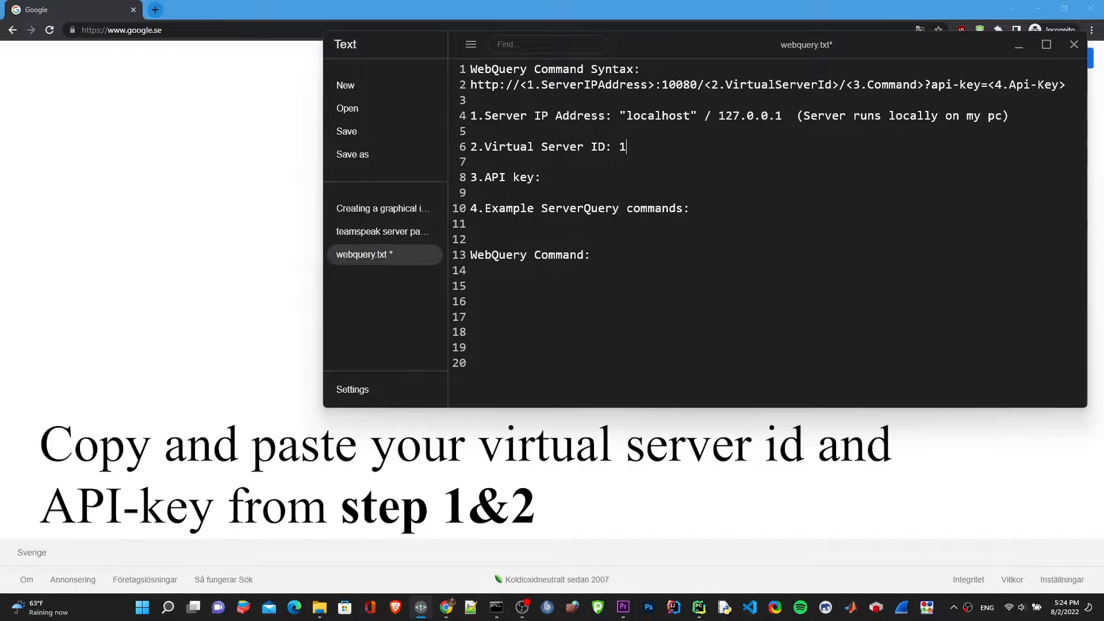
- Copy the new API key from teamspeak server passwords.txt into the API key line of webquery.txt
click(374, 232)
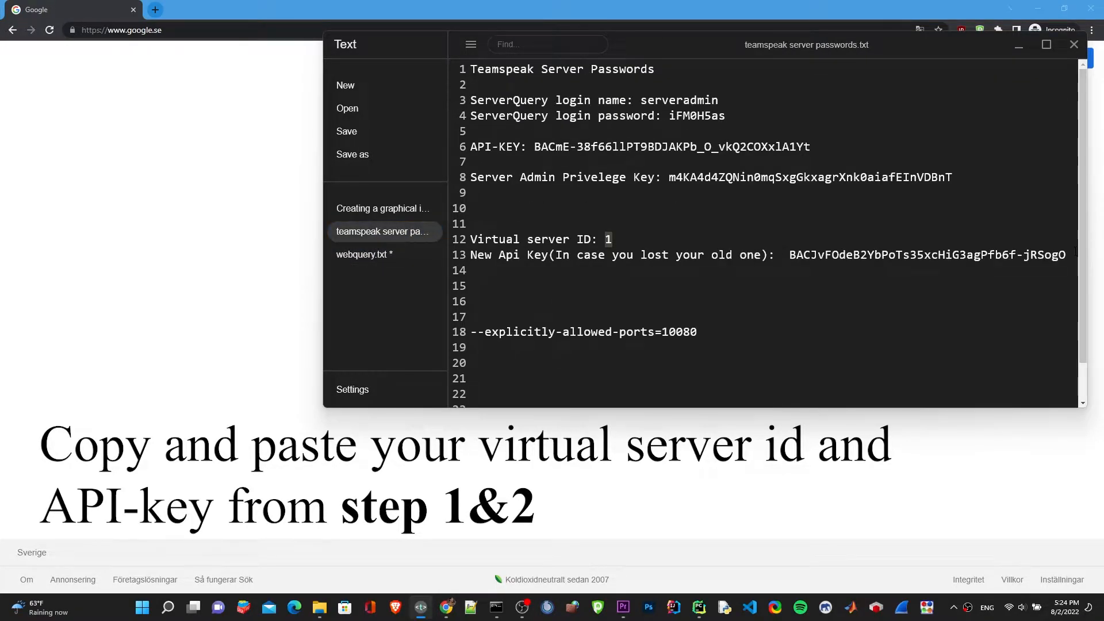
drag(1068, 254, 791, 256)
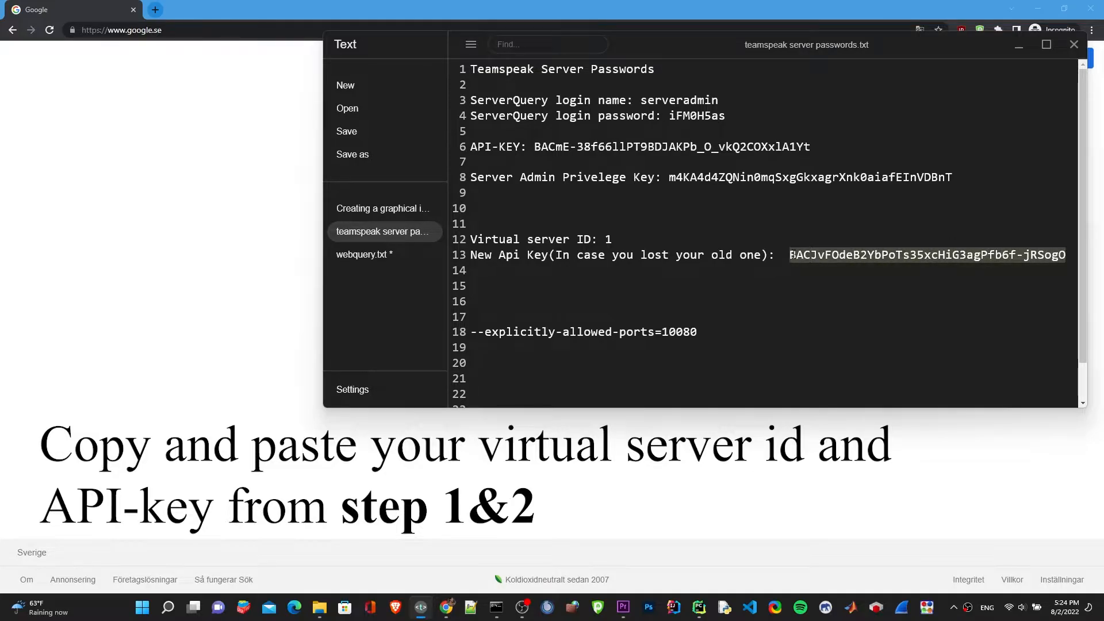
key(ctrl+c)
click(367, 254)
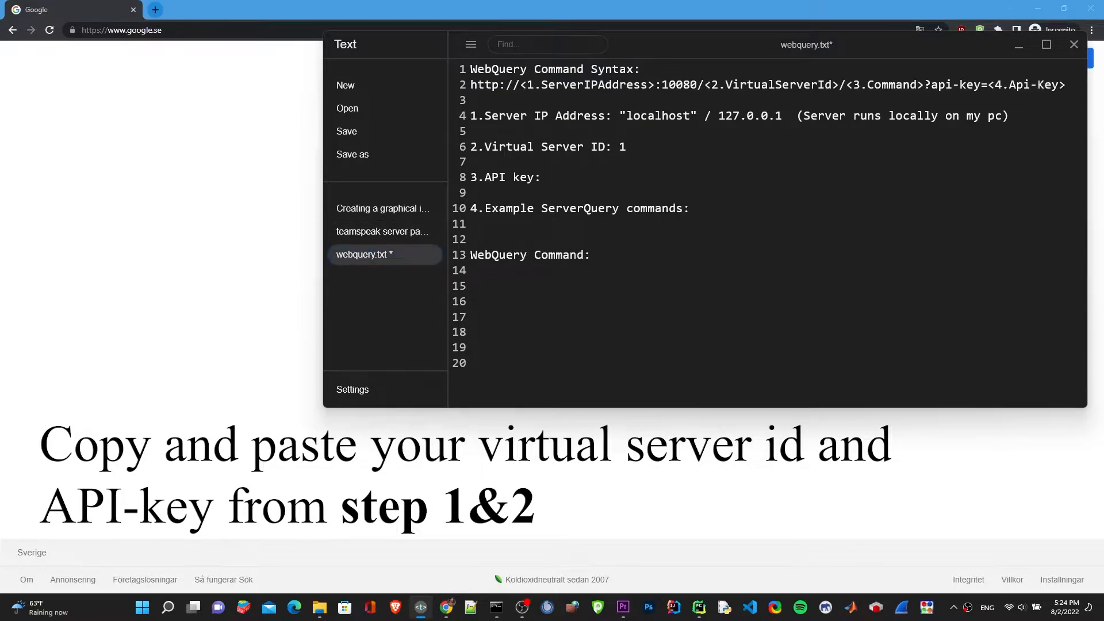
key(ctrl+v)
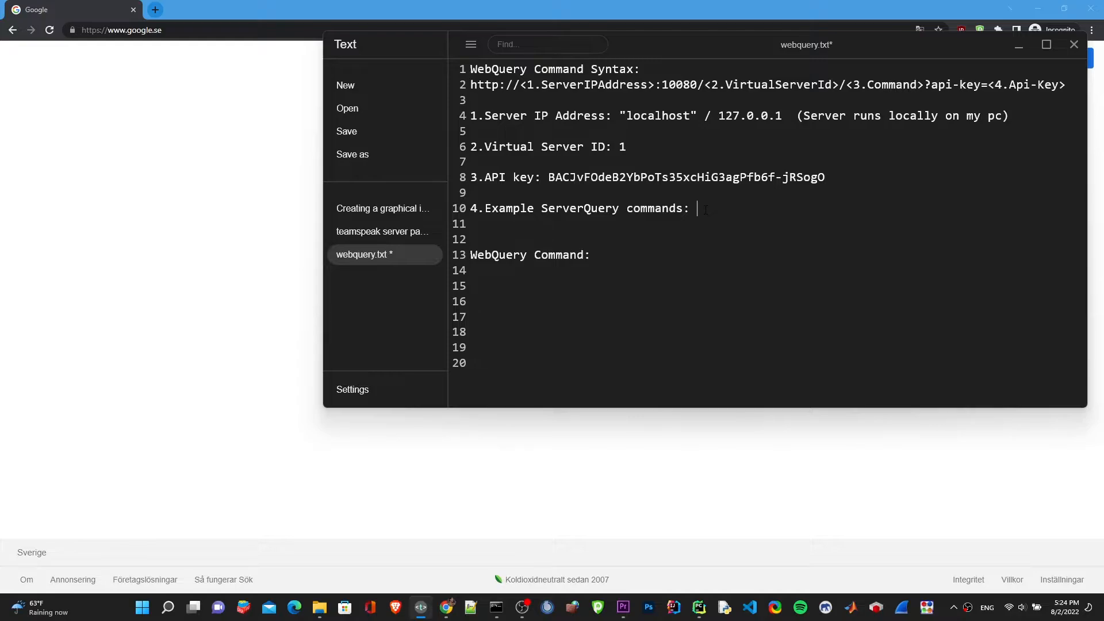
- Find the clientlist command in the Command Prompt's command overview and enter clientlist as the example ServerQuery command in webquery.txt
click(497, 615)
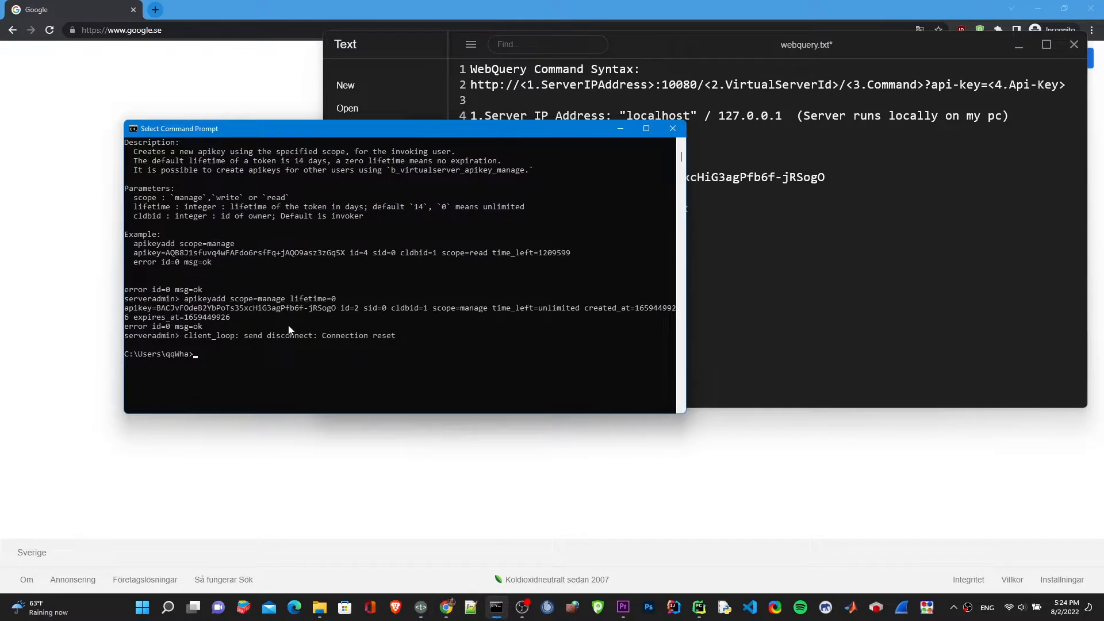
scroll(255, 282, up, 10)
scroll(255, 282, up, 15)
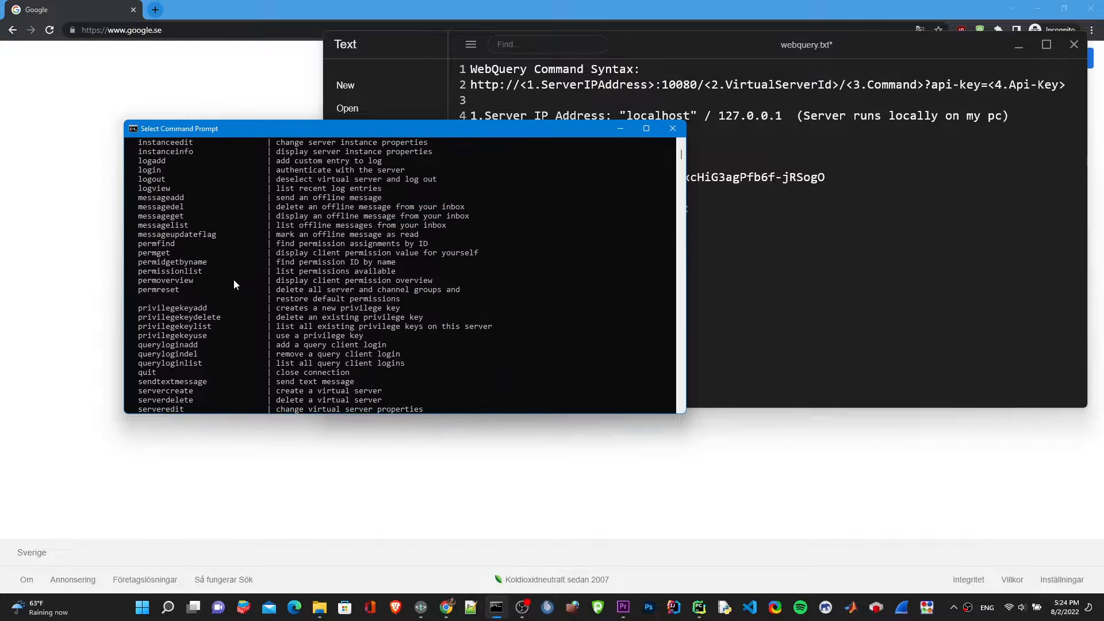
scroll(230, 277, up, 5)
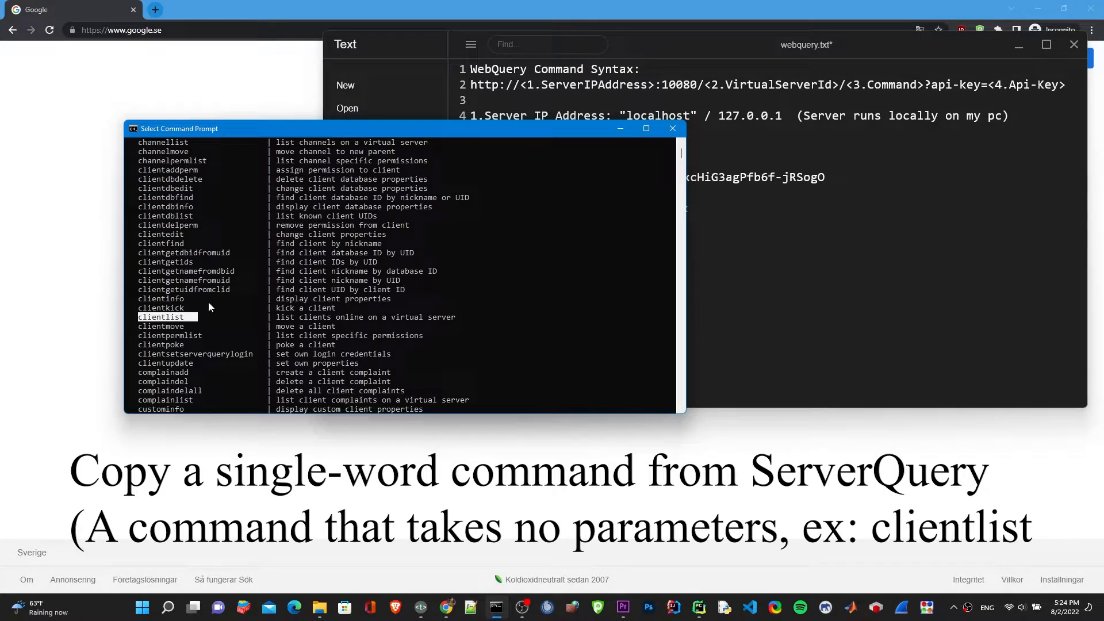
scroll(208, 301, up, 9)
scroll(209, 301, up, 7)
scroll(209, 301, down, 15)
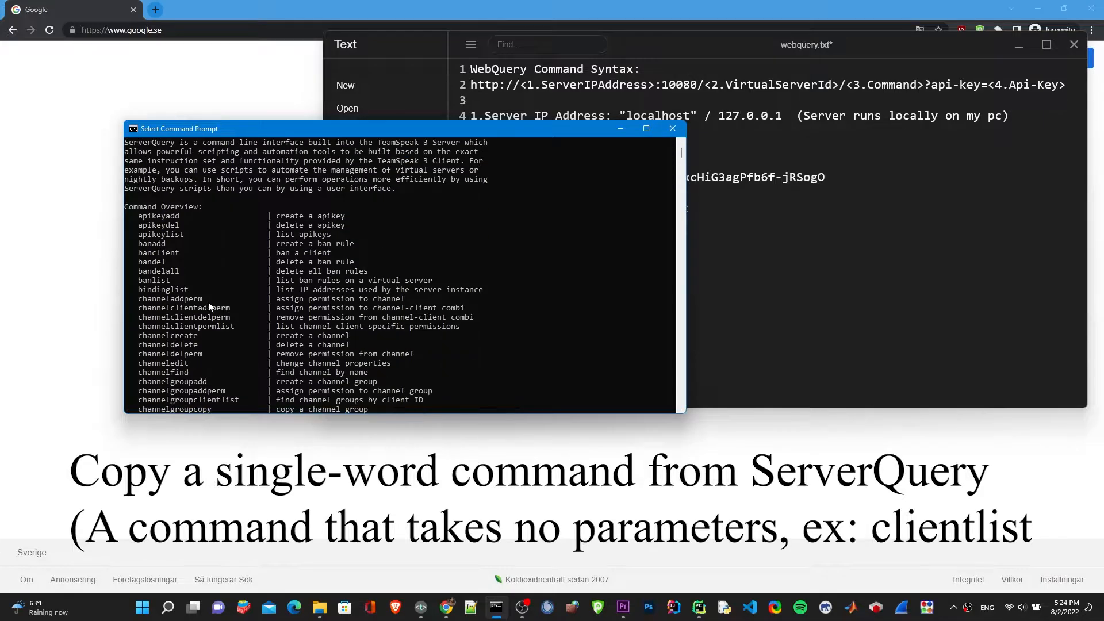
scroll(208, 303, down, 1)
click(721, 211)
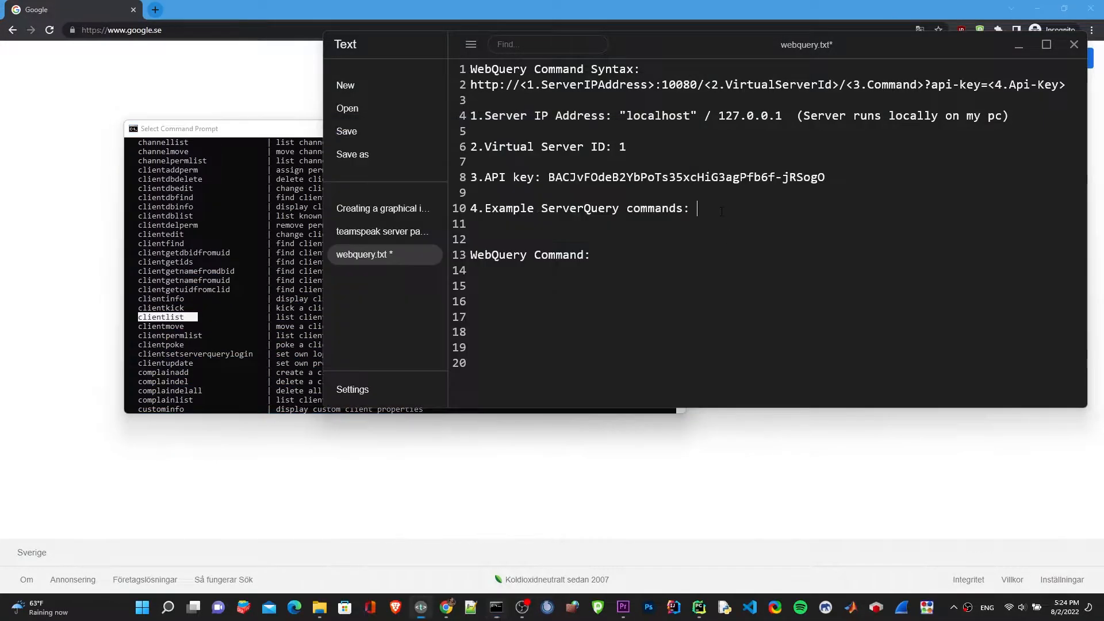
text(clientlist)
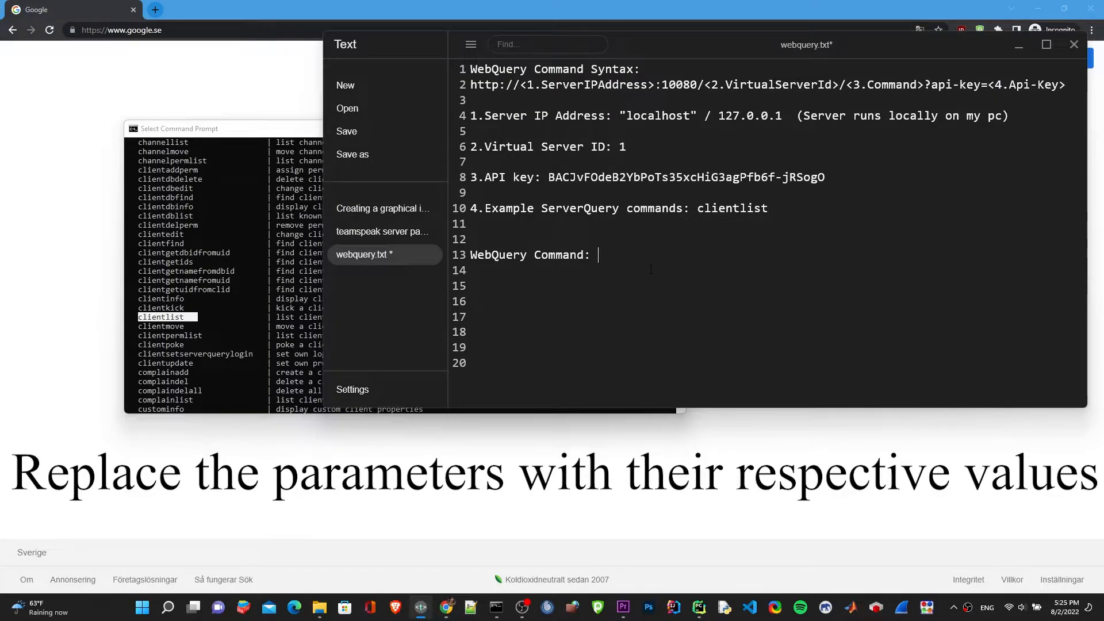
- Copy the WebQuery command syntax template from line 2 and place it two lines below the WebQuery Command label in webquery.txt
drag(1072, 85, 469, 86)
click(617, 245)
key(Return)
key(Return)
key(ctrl+v)
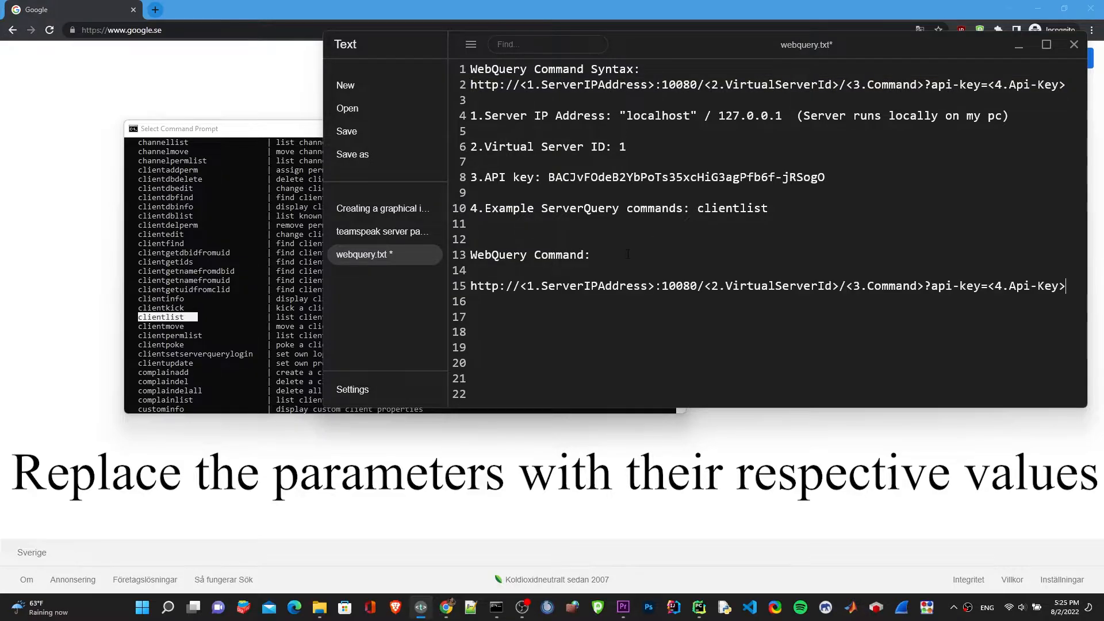
- In the copied command, replace the server IP address placeholder with localhost and the virtual server ID placeholder with 1
drag(656, 286, 520, 285)
text(1ocalhost)
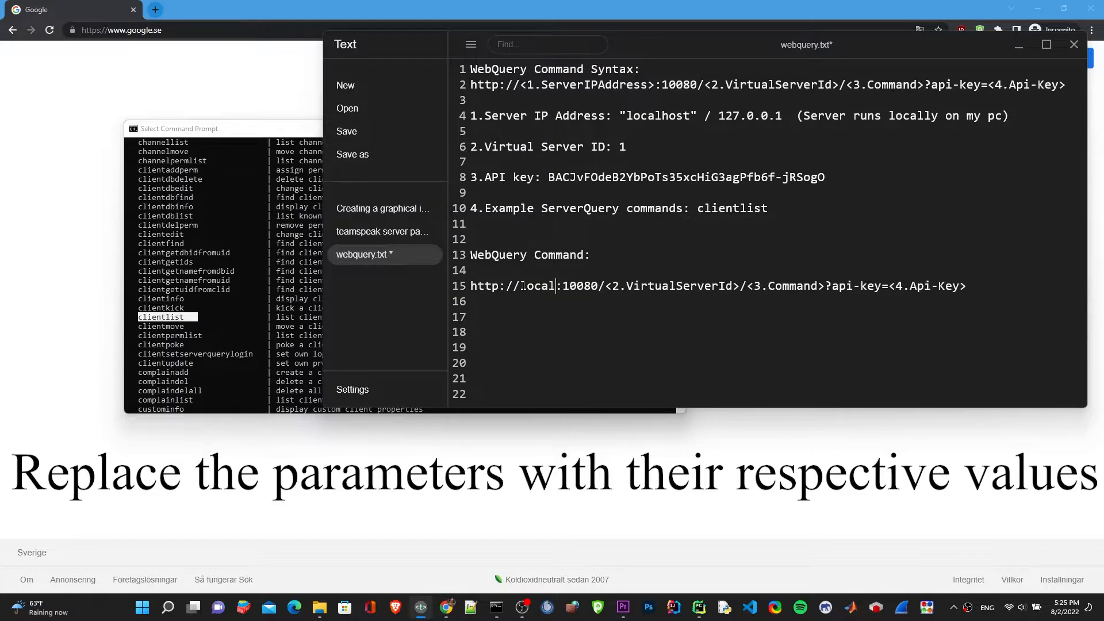
key(Right)
key(Right)
key(Right)
key(Right)
key(Right)
key(Right)
key(Right)
key(Right)
key(Right)
key(Right)
key(Right)
key(Right)
key(Right)
key(Right)
key(Right)
key(Right)
key(Right)
key(Right)
key(Right)
key(Right)
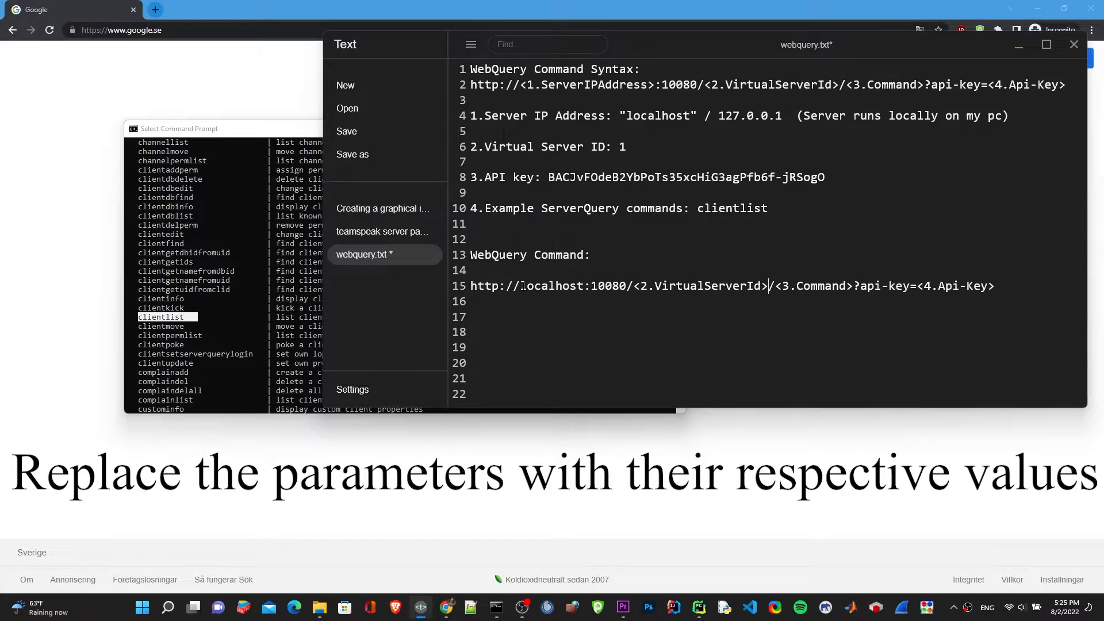
key(BackSpace)
key(BackSpace)
key(BackSpace)
key(BackSpace)
key(BackSpace)
key(BackSpace)
key(BackSpace)
key(BackSpace)
key(BackSpace)
key(BackSpace)
key(BackSpace)
key(BackSpace)
key(BackSpace)
key(BackSpace)
key(BackSpace)
key(BackSpace)
key(BackSpace)
key(BackSpace)
key(BackSpace)
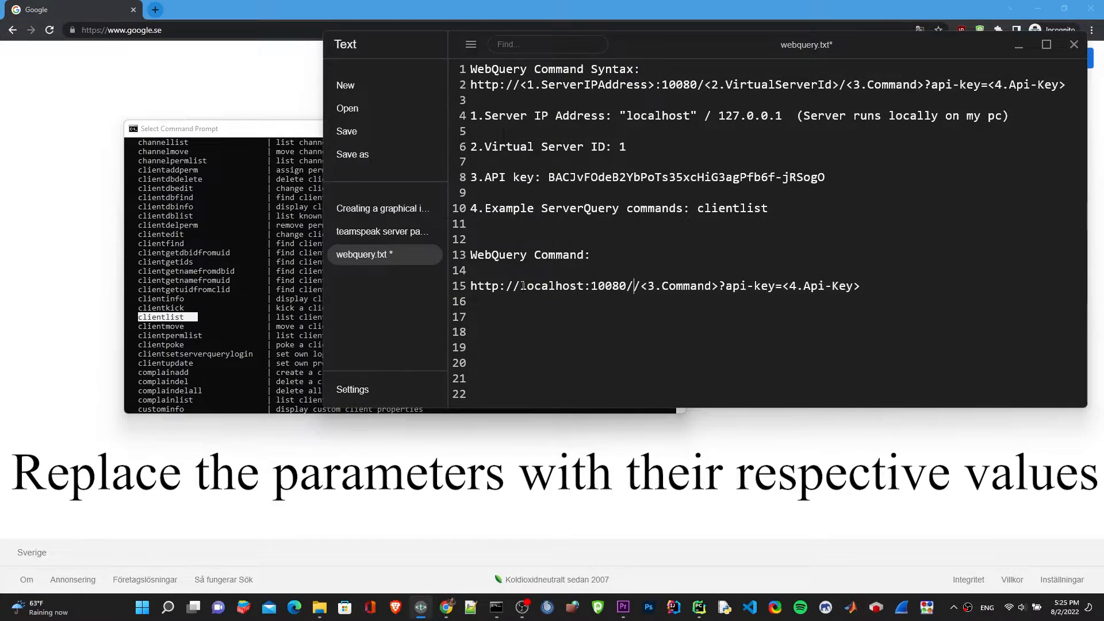
text(1)
- Replace the <3.Command> placeholder in the copied WebQuery command with clientlist
key(Right)
key(Right)
key(Right)
key(Right)
key(Right)
key(Right)
key(Right)
key(BackSpace)
key(BackSpace)
key(BackSpace)
key(BackSpace)
key(BackSpace)
key(BackSpace)
key(BackSpace)
key(BackSpace)
key(BackSpace)
key(BackSpace)
key(BackSpace)
text(clientlist)
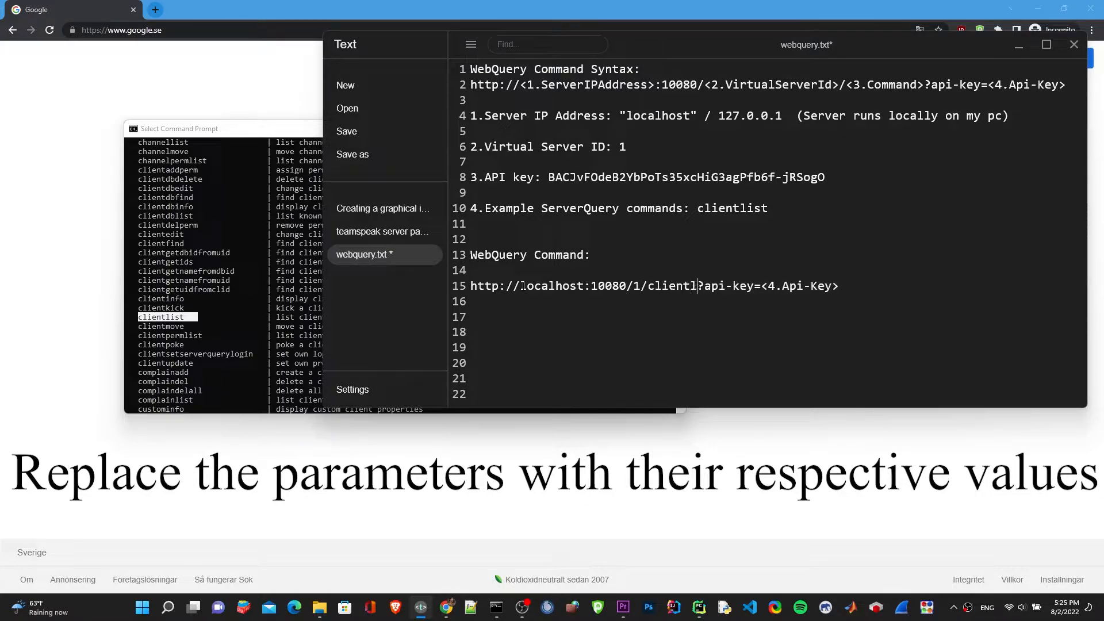
- Replace the <4.Api-Key> placeholder with the API key copied from line 8 and save webquery.txt
key(Right)
key(Right)
key(Right)
key(Right)
key(Right)
key(Right)
key(Right)
key(Right)
key(Right)
key(Right)
key(Right)
key(Right)
key(Right)
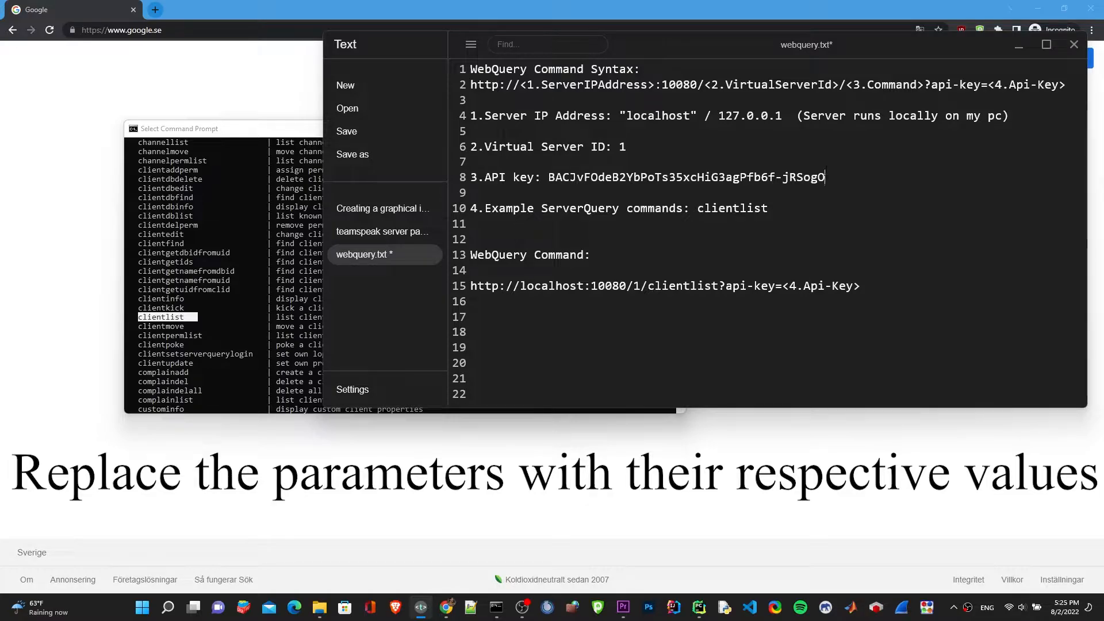
drag(826, 177, 551, 177)
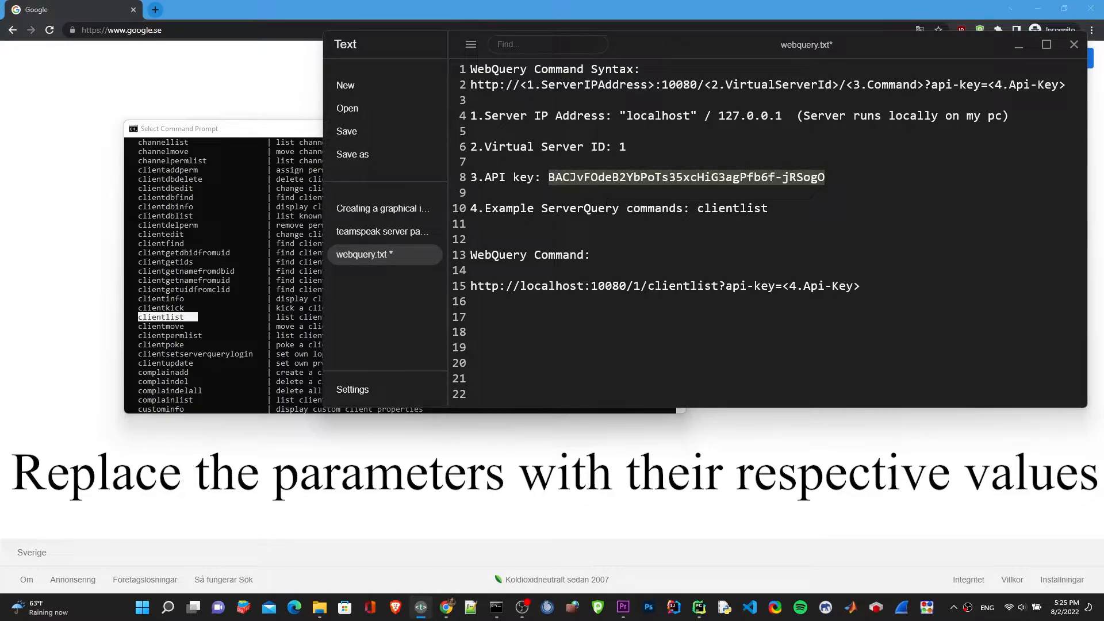
drag(860, 285, 783, 286)
key(ctrl+v)
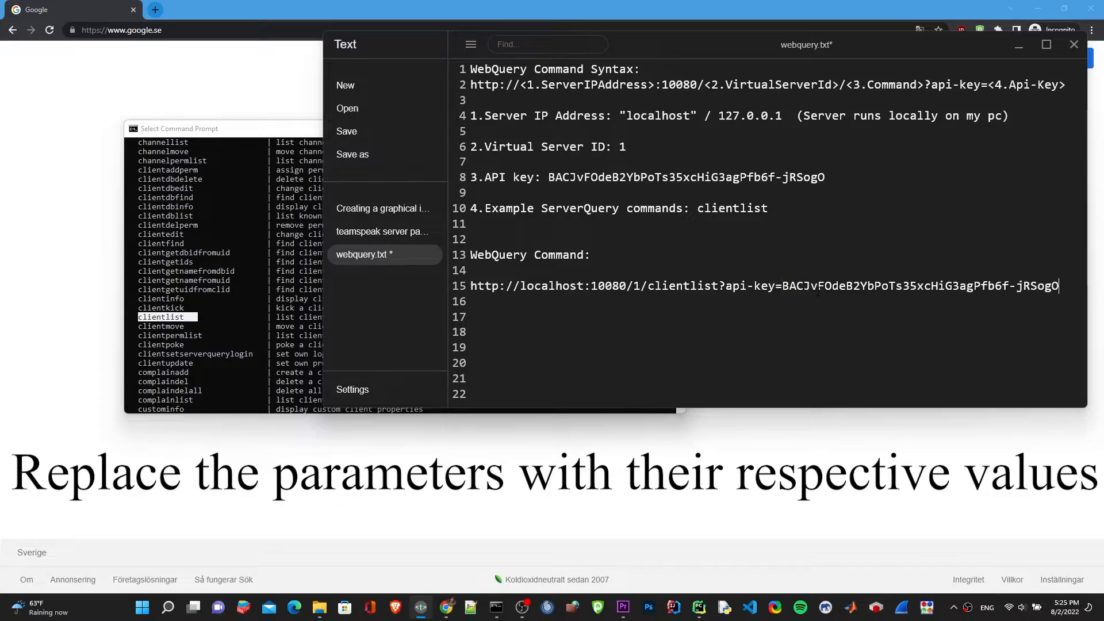
key(ctrl+s)
- Copy the completed clientlist command with its API key, switch to Chrome to load it as the address, and check the error code
drag(1060, 285, 467, 287)
click(279, 98)
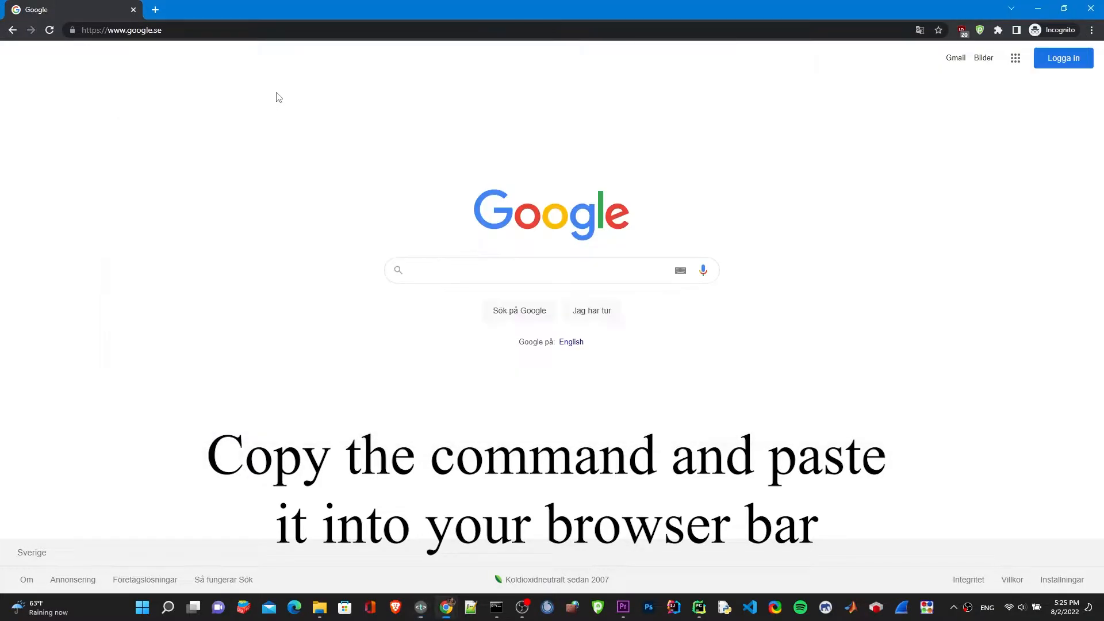
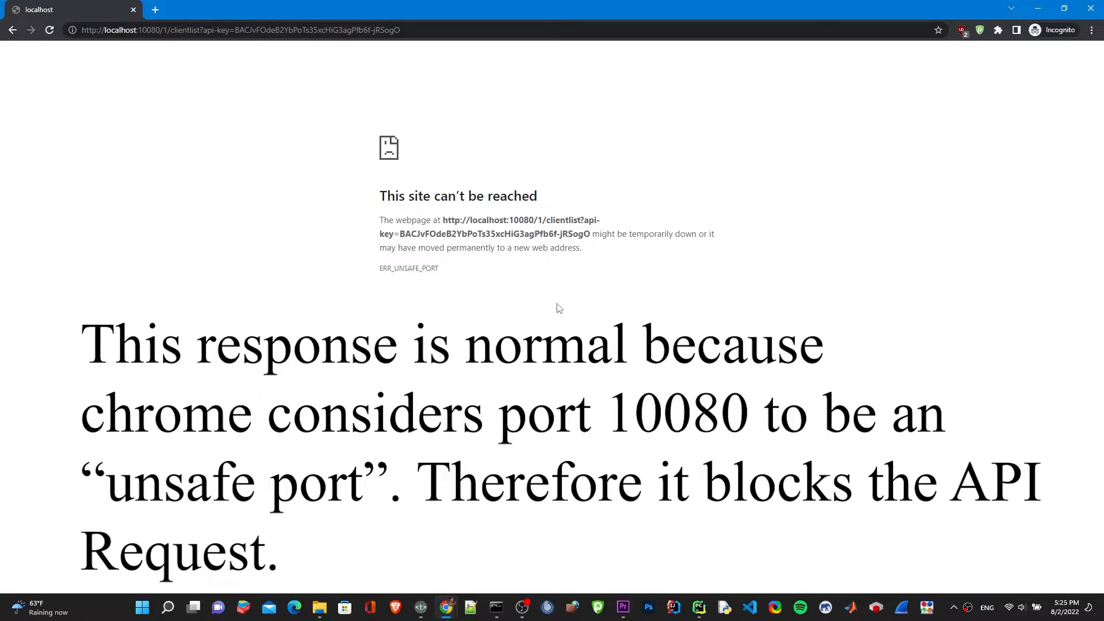
drag(455, 270, 377, 268)
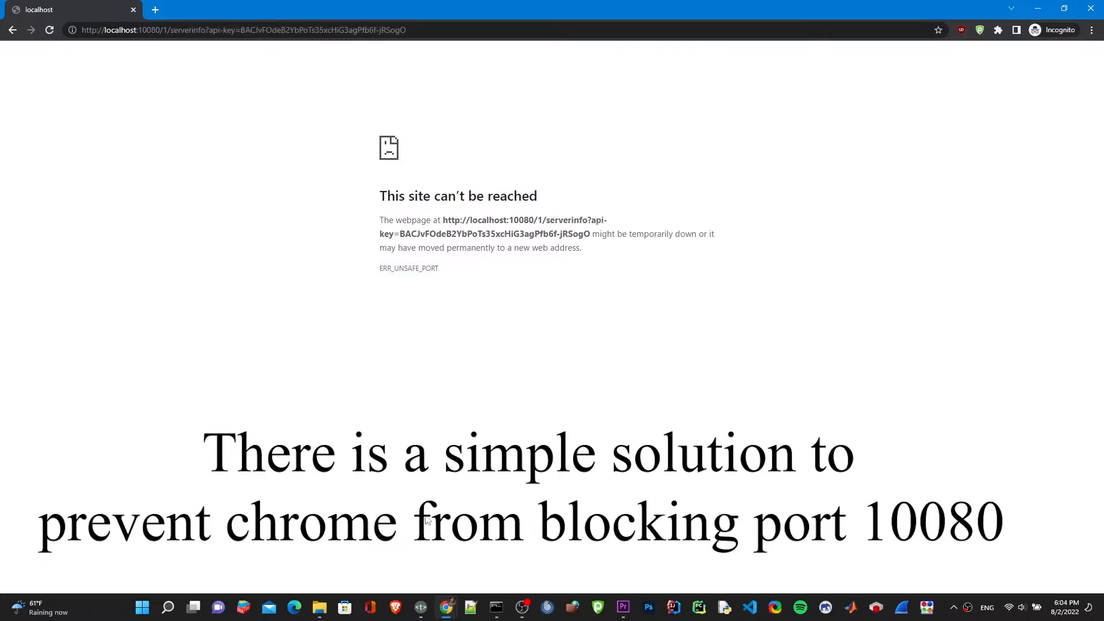
- Switch to the text editor and copy the --explicitly-allowed-ports=10080 flag from teamspeak server passwords.txt
click(421, 607)
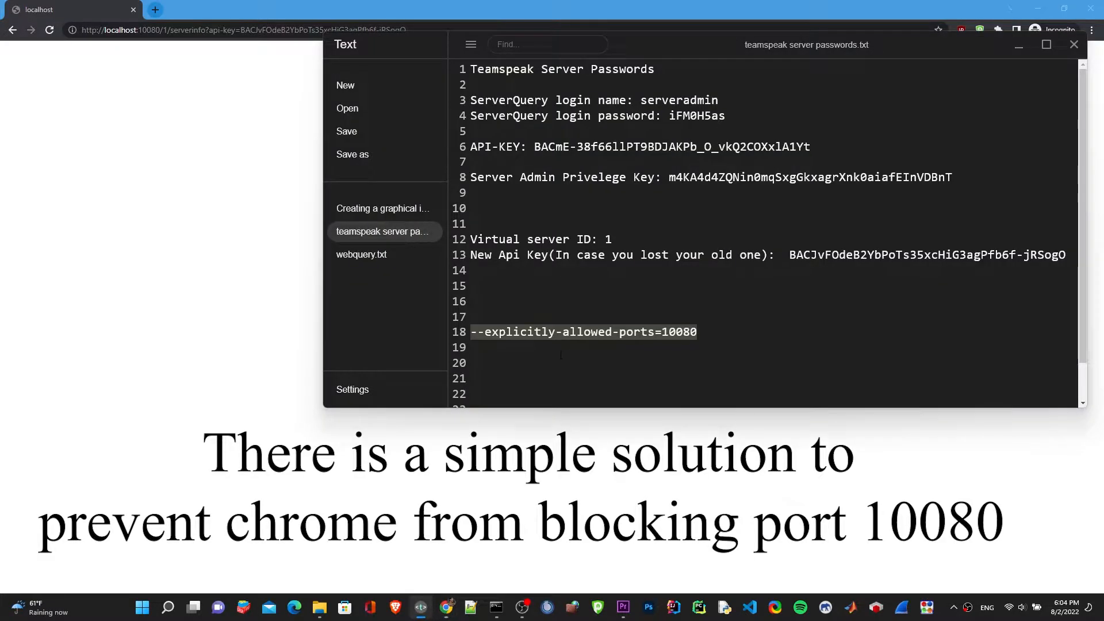
click(569, 331)
drag(700, 332, 471, 331)
click(289, 317)
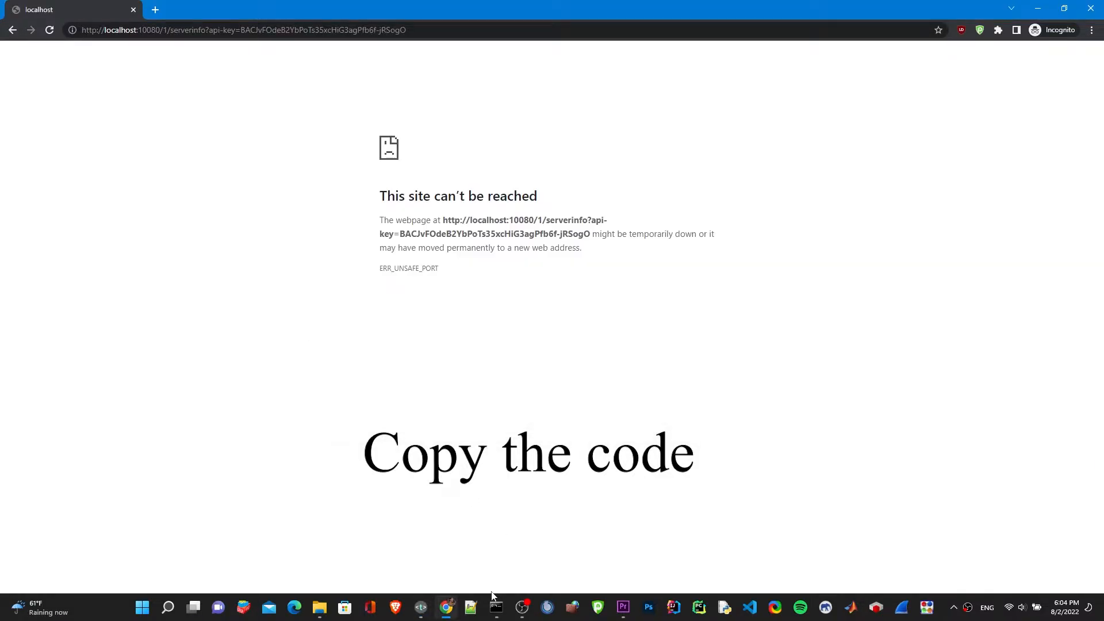
- Append --explicitly-allowed-ports=10080 to the end of the target in the Google Chrome shortcut's properties and apply the change
right_click(446, 607)
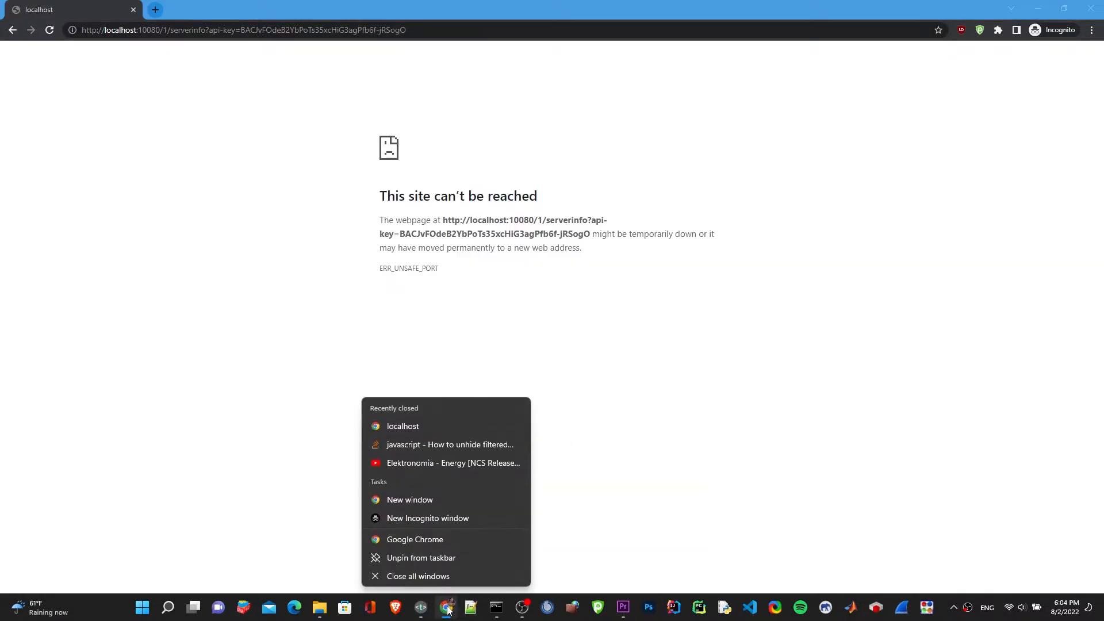
right_click(423, 542)
click(477, 532)
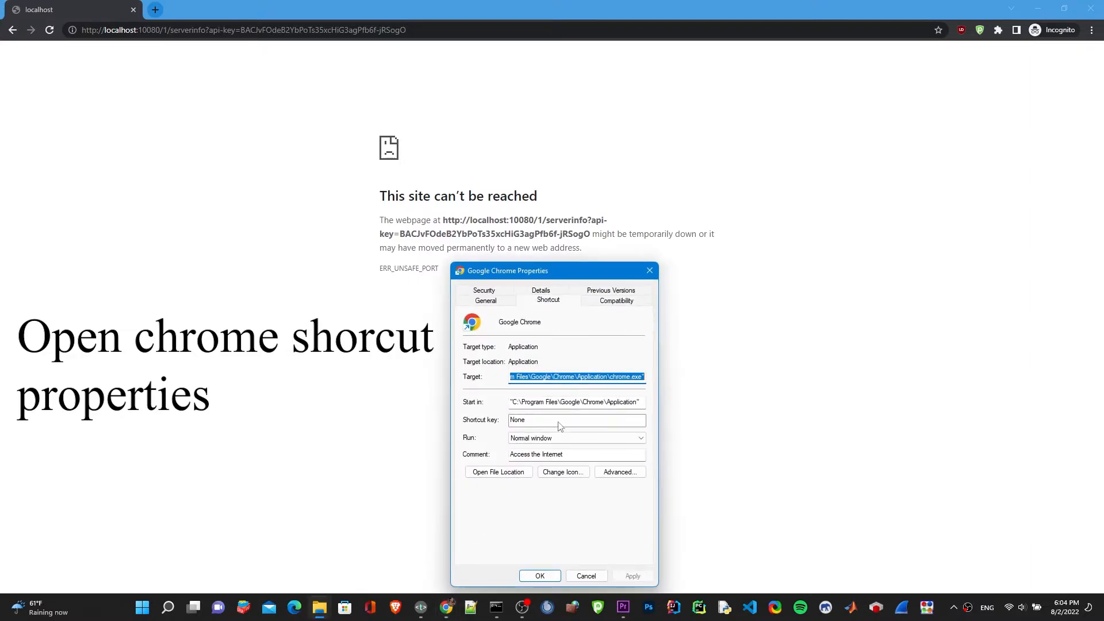
click(615, 376)
key(Right)
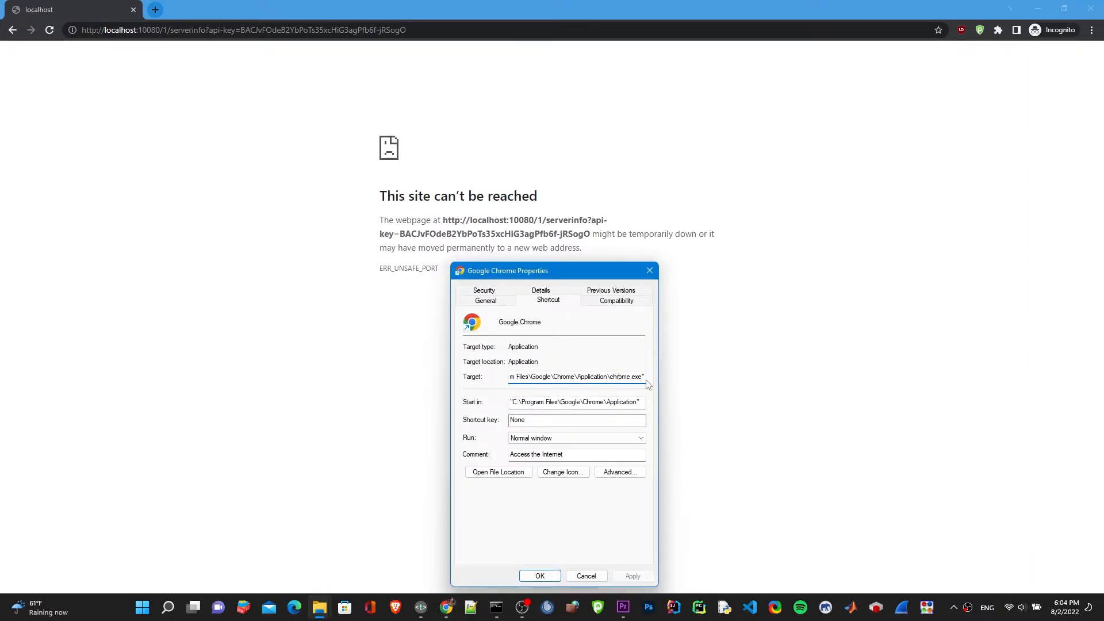
text(--explicitly-allowed-ports=10080)
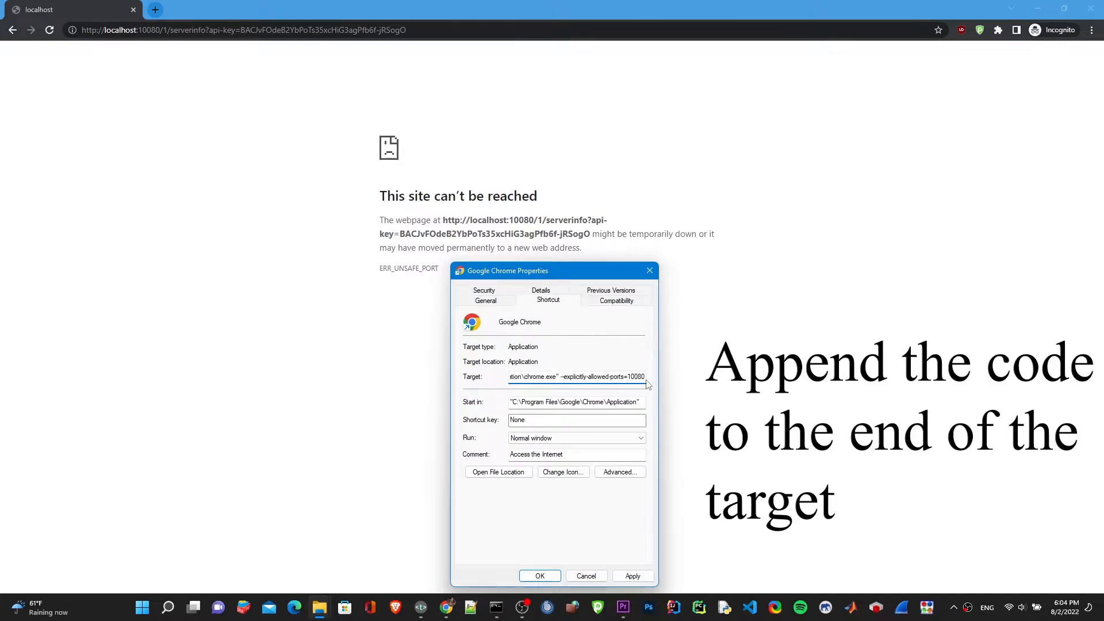
click(644, 576)
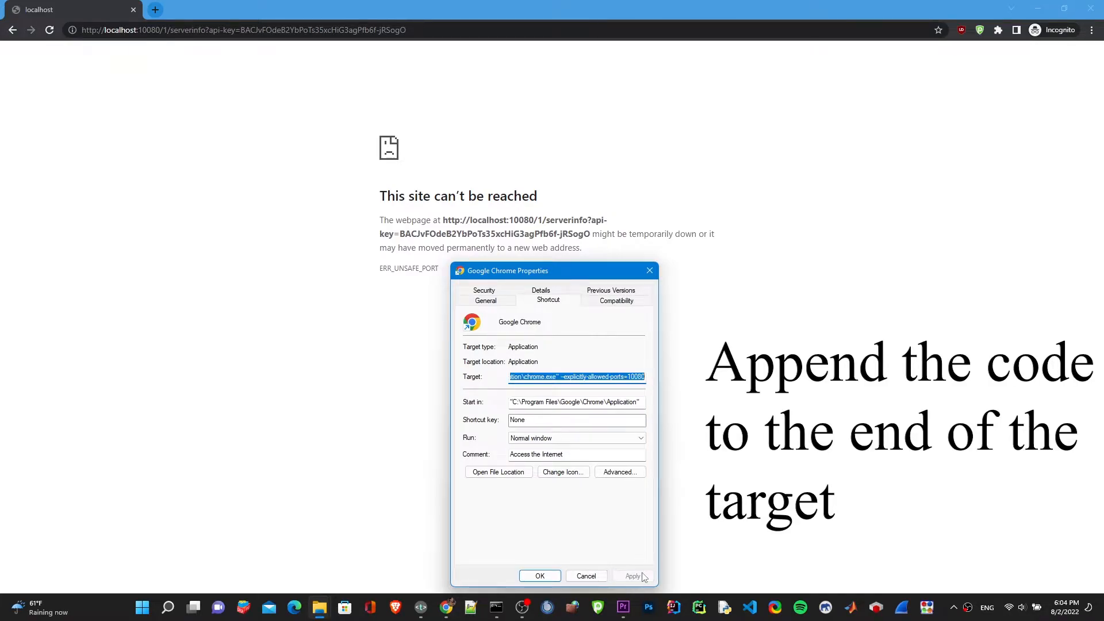
click(540, 576)
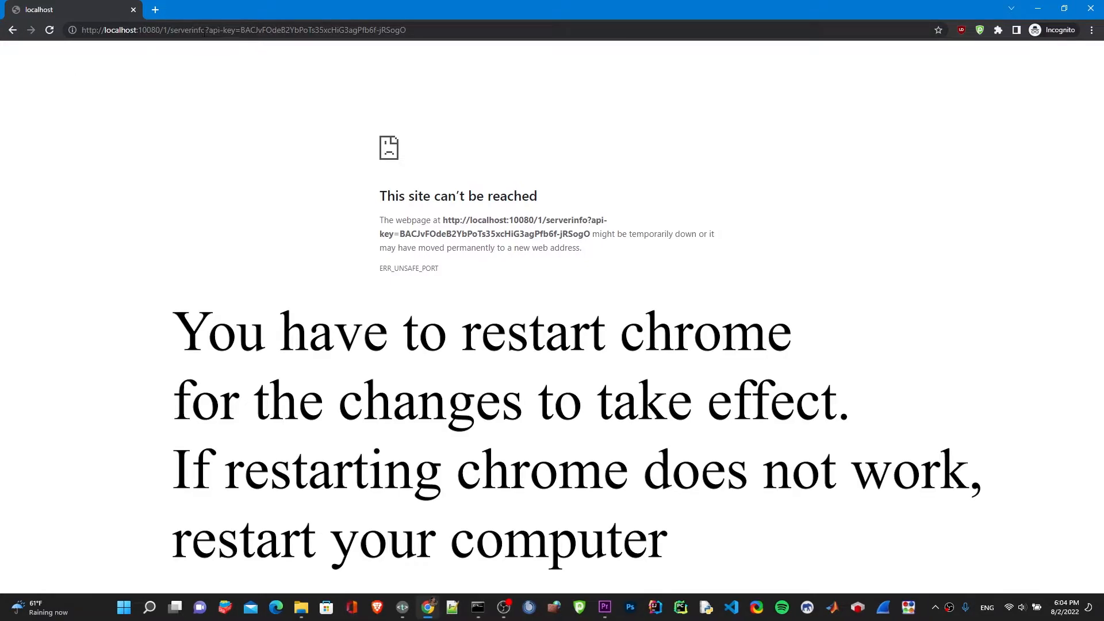
- Retry the clientlist request by copying the full command with its API key from webquery.txt and loading it in Chrome
click(51, 33)
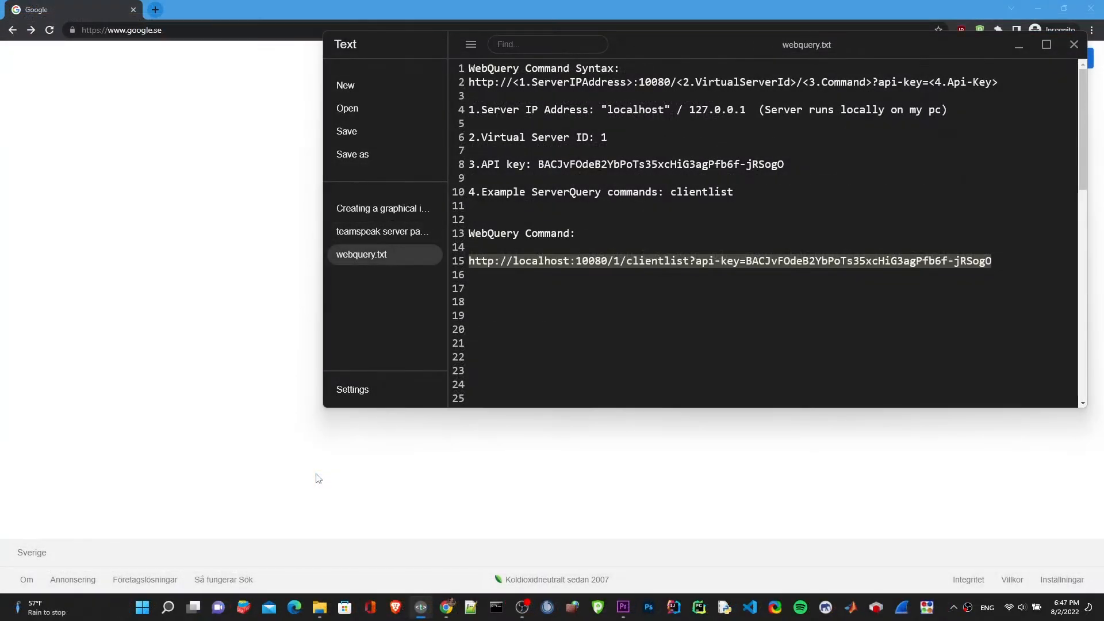
click(998, 263)
drag(993, 262, 467, 262)
key(ctrl+c)
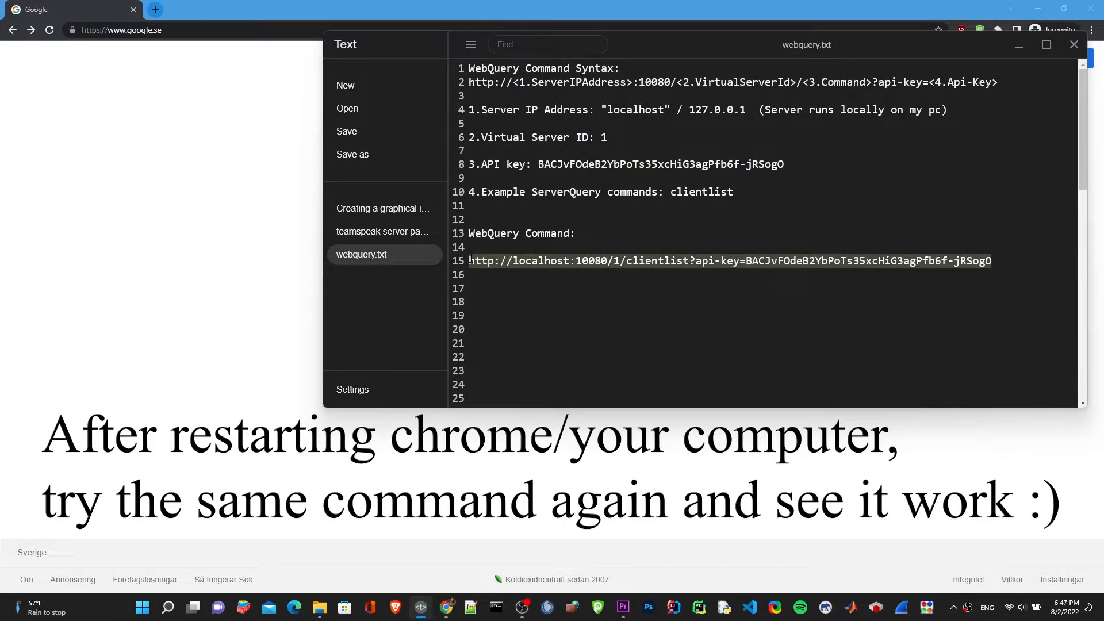
click(183, 46)
key(ctrl+v)
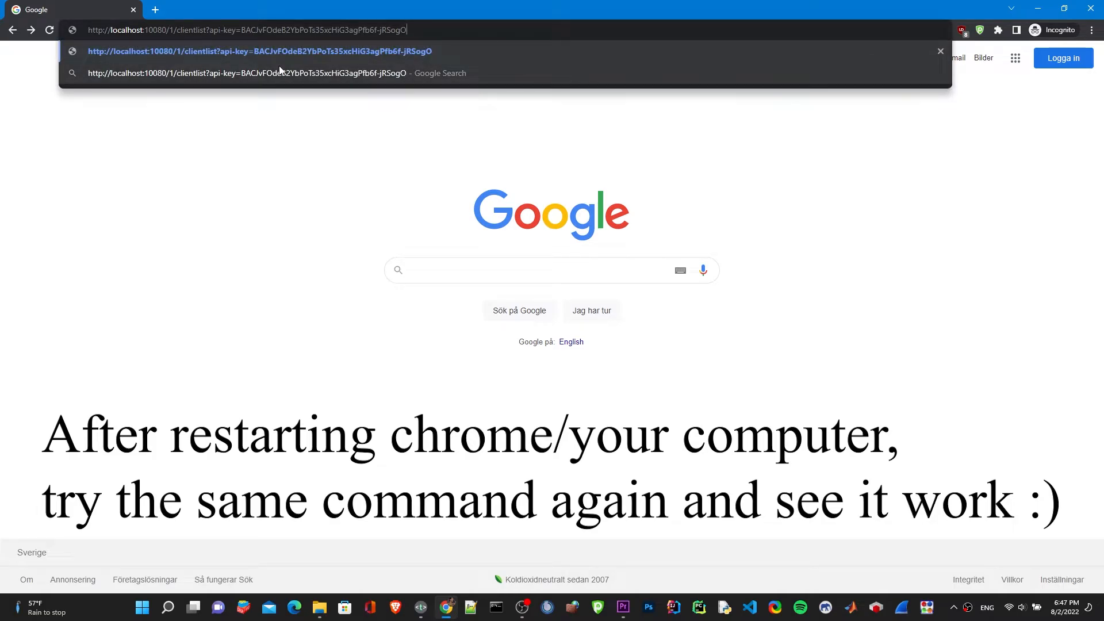
key(Return)
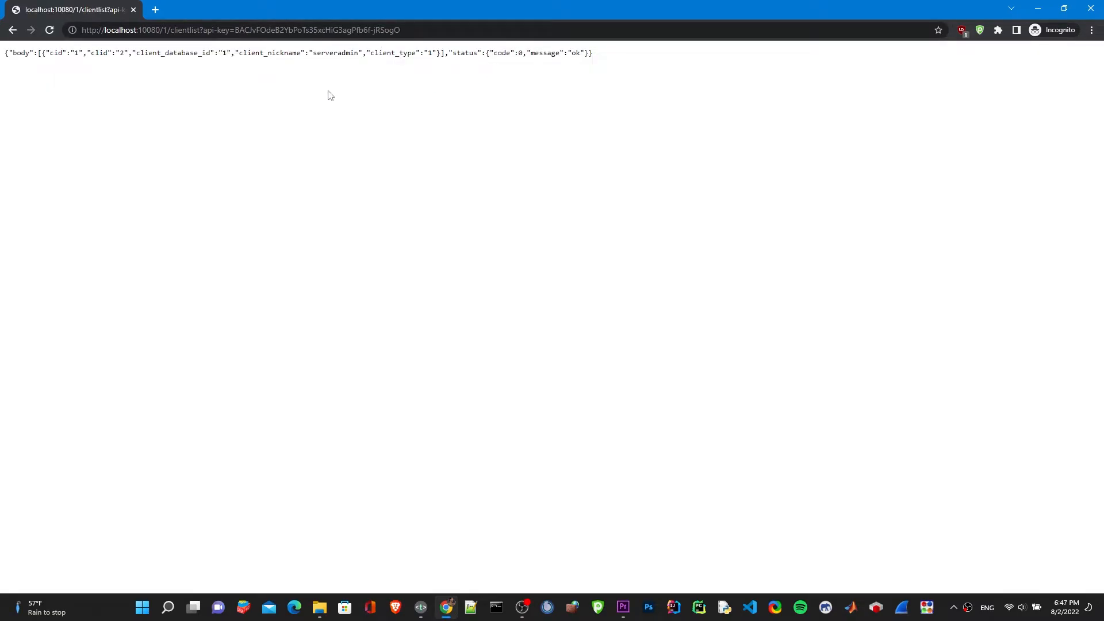
- Examine the status, body and client nickname parts of the clientlist response
drag(594, 53, 492, 57)
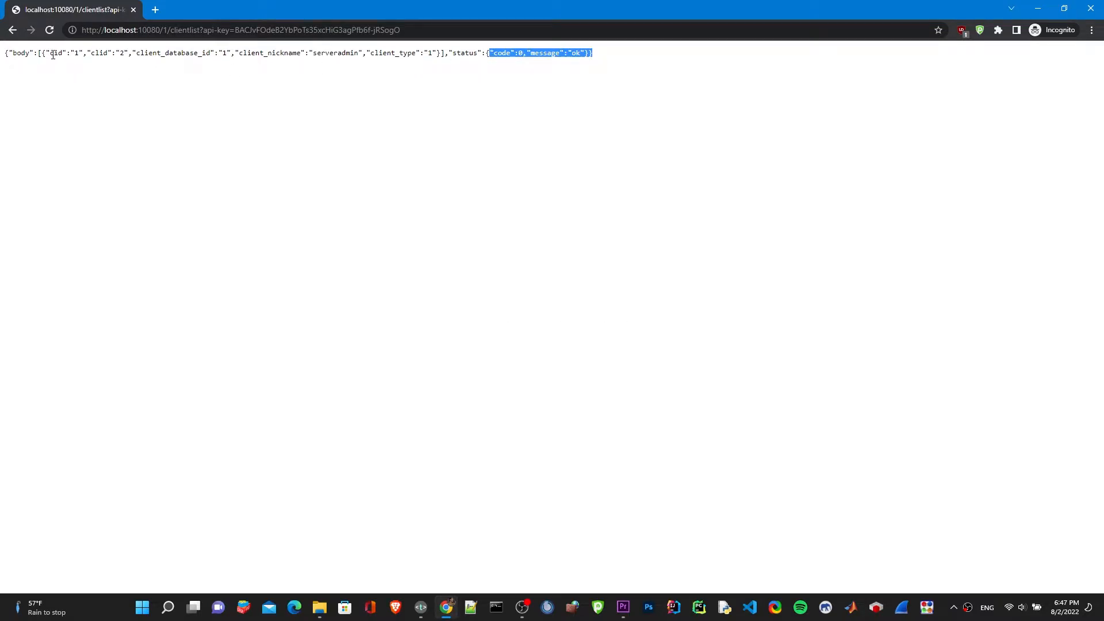
drag(30, 54, 13, 55)
click(26, 55)
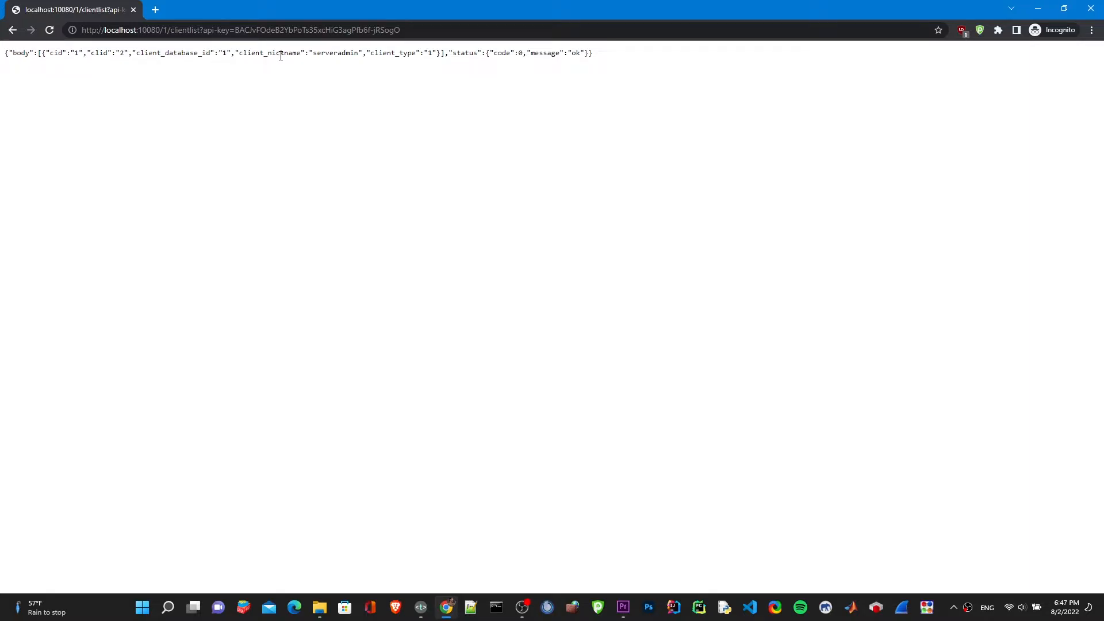
drag(292, 54, 360, 54)
click(203, 256)
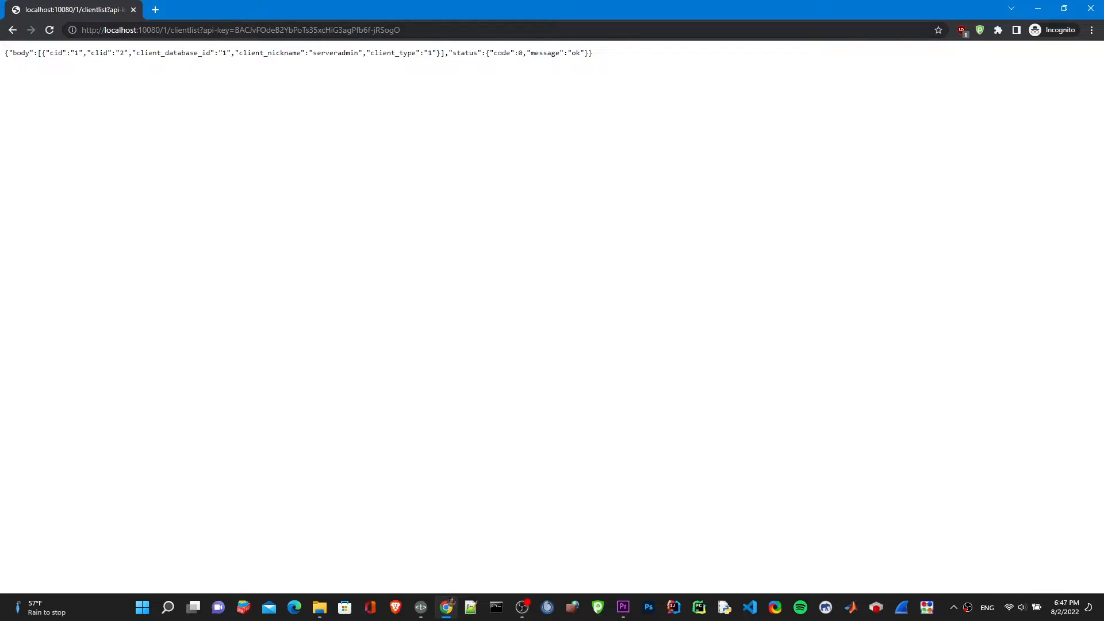
- Replace clientlist with serverinfo in the request URL, load it and review the response body
click(201, 30)
click(198, 30)
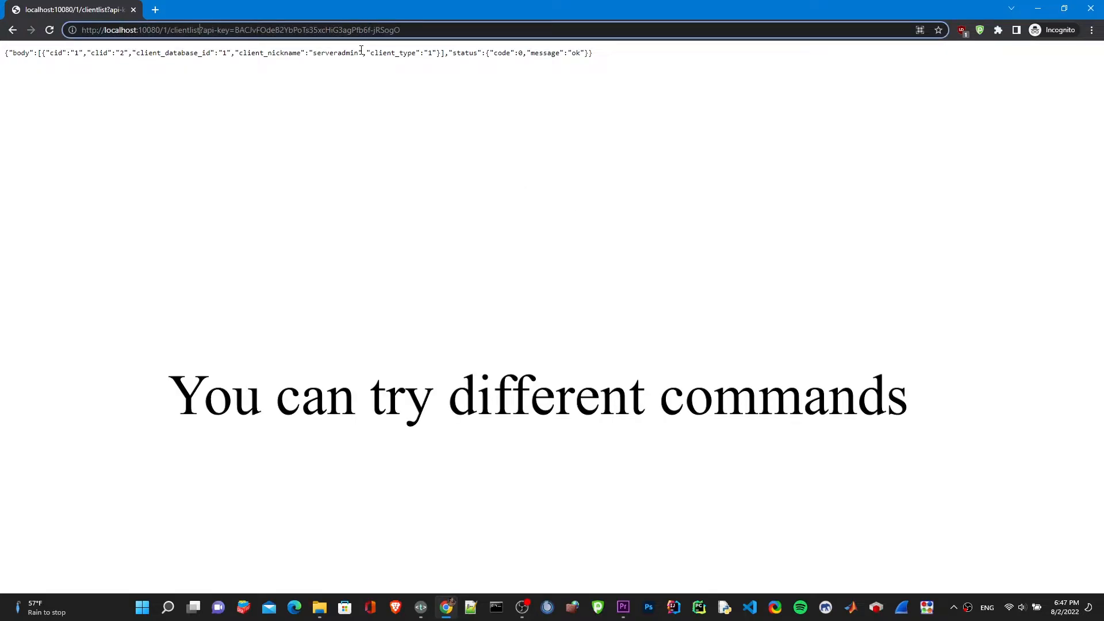
key(BackSpace)
key(BackSpace)
key(BackSpace)
key(BackSpace)
key(BackSpace)
key(BackSpace)
key(BackSpace)
key(BackSpace)
key(BackSpace)
key(BackSpace)
text(s)
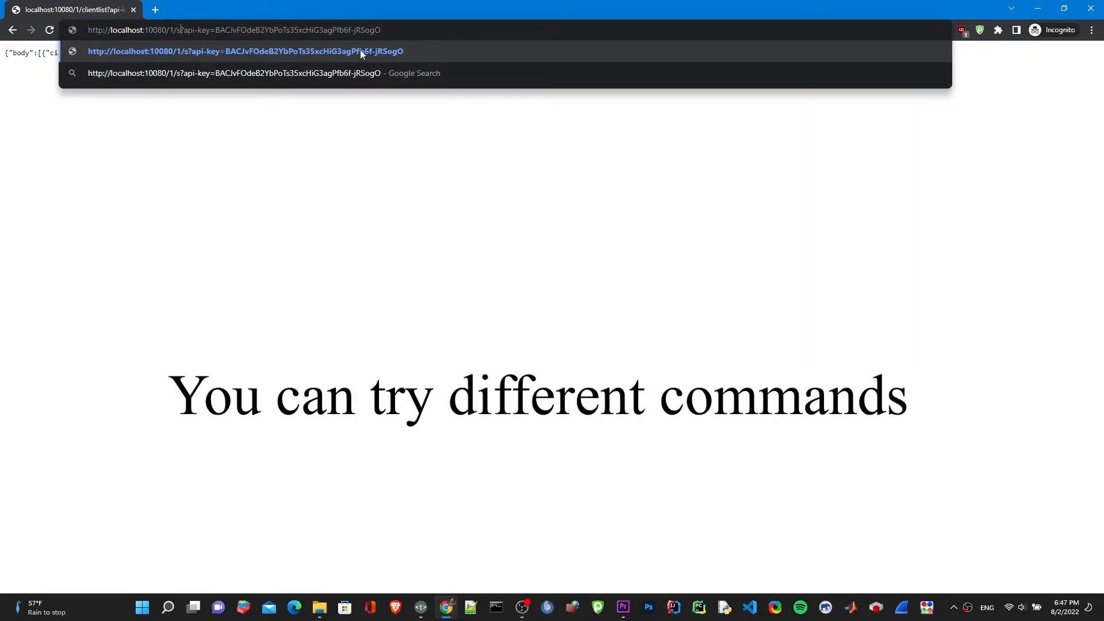
text(erverinfo)
key(Return)
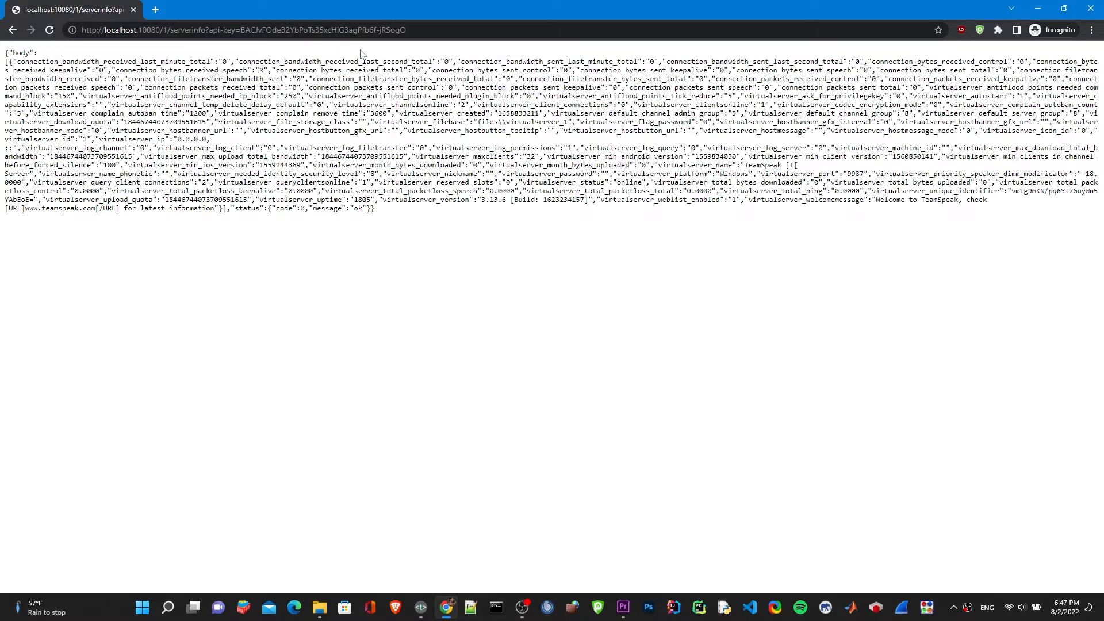
drag(393, 224, 3, 58)
click(289, 69)
- Replace serverinfo with whoami in the request URL, load it and review the response
click(171, 30)
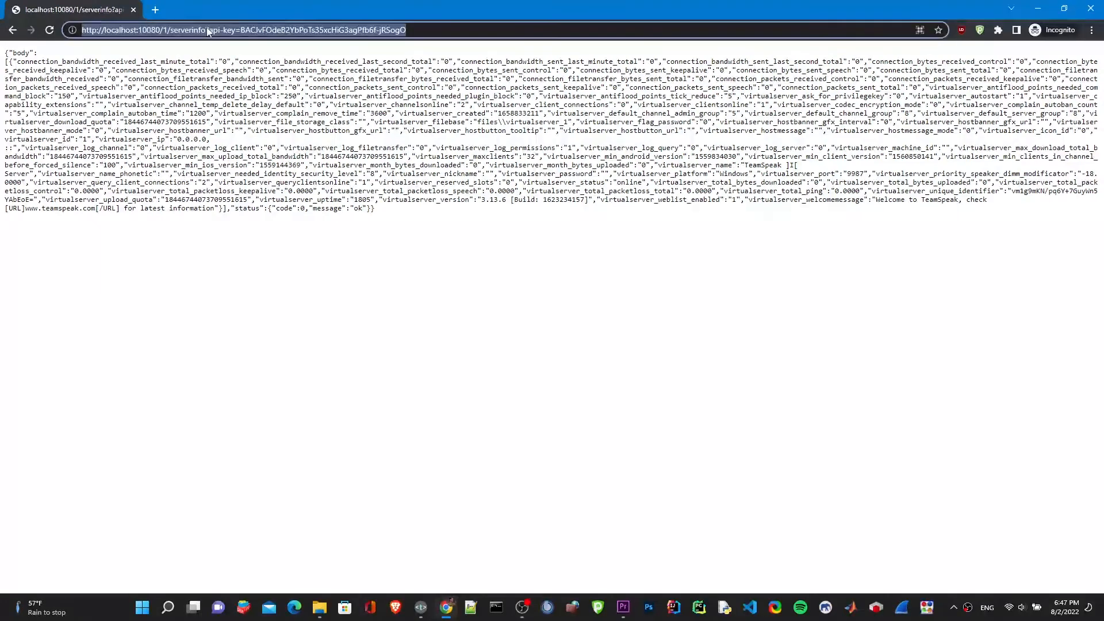
drag(171, 30, 206, 29)
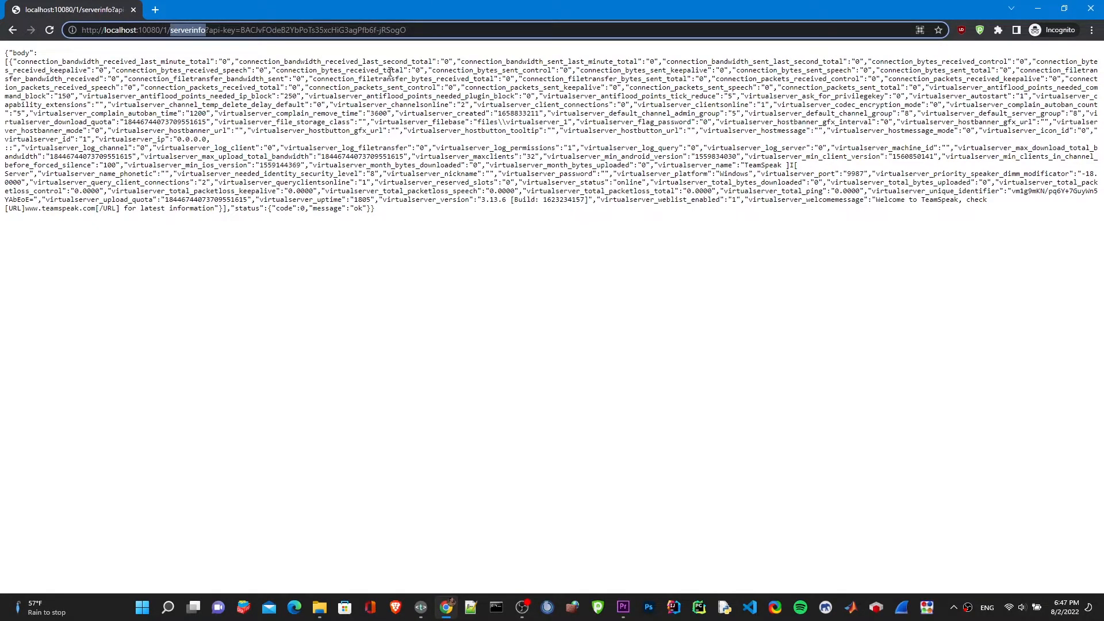
key(BackSpace)
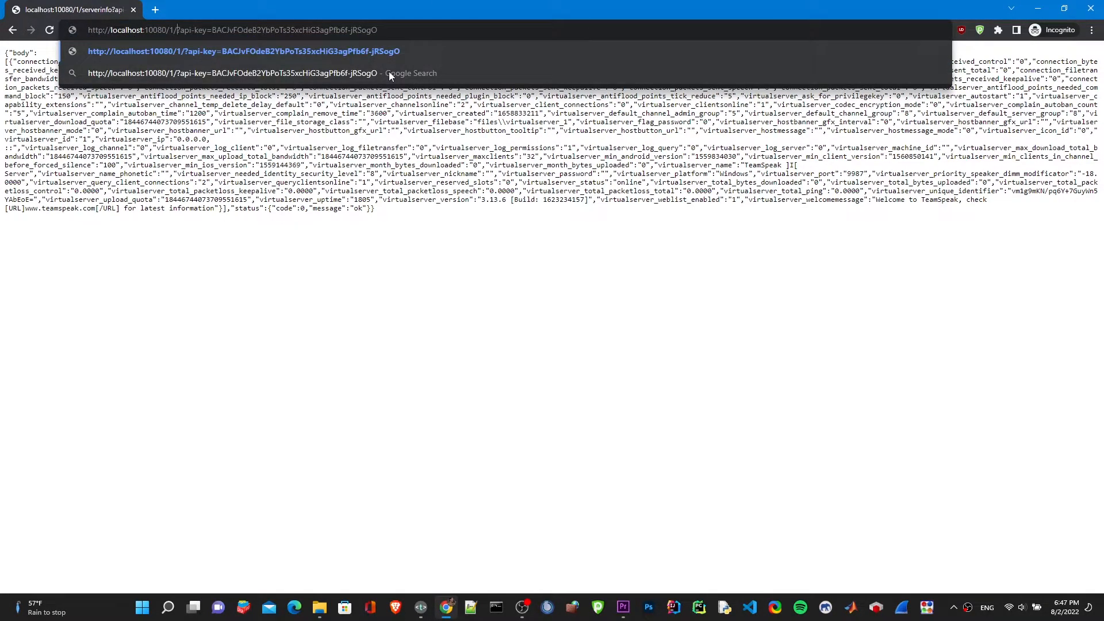
text(whoami)
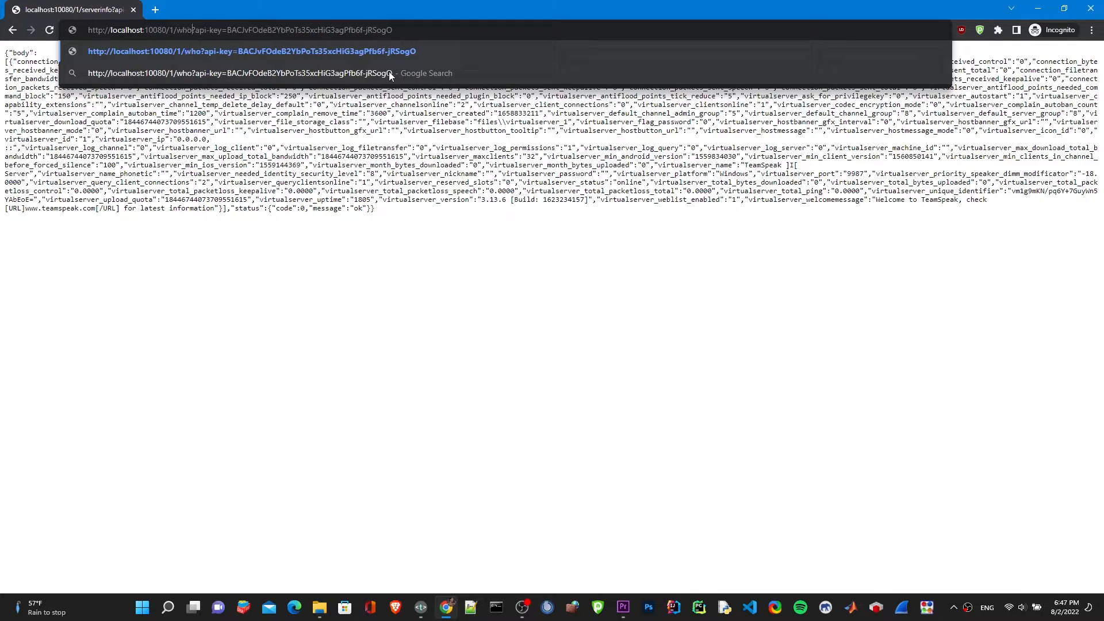
key(Return)
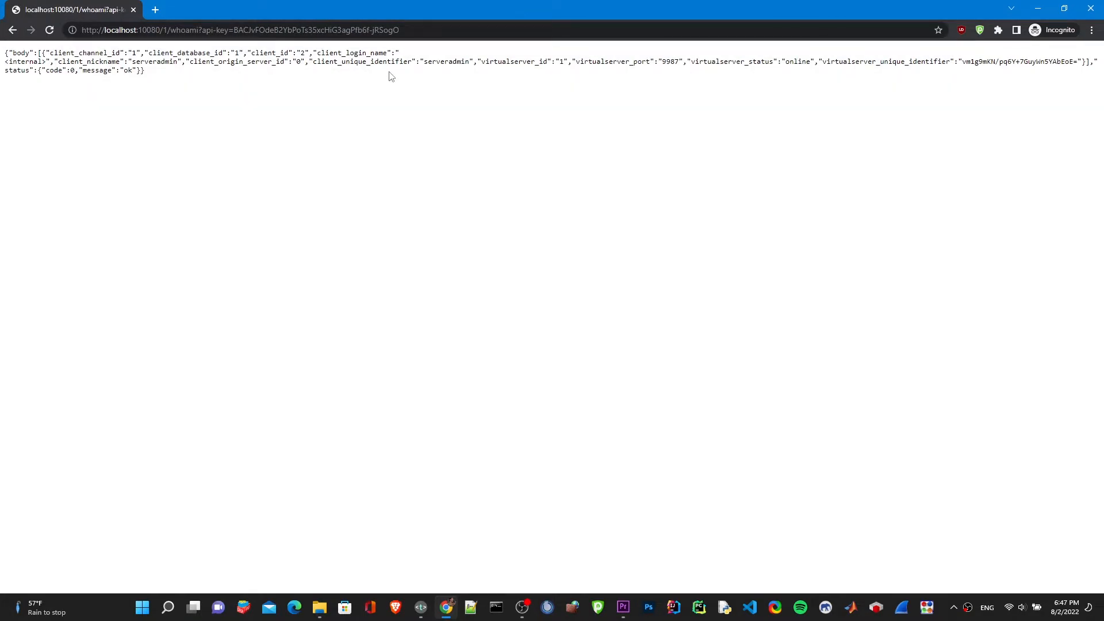
drag(199, 75, 8, 53)
click(7, 53)
- Replace whoami with serverlist in the request URL, load it and review the response
click(199, 31)
click(197, 30)
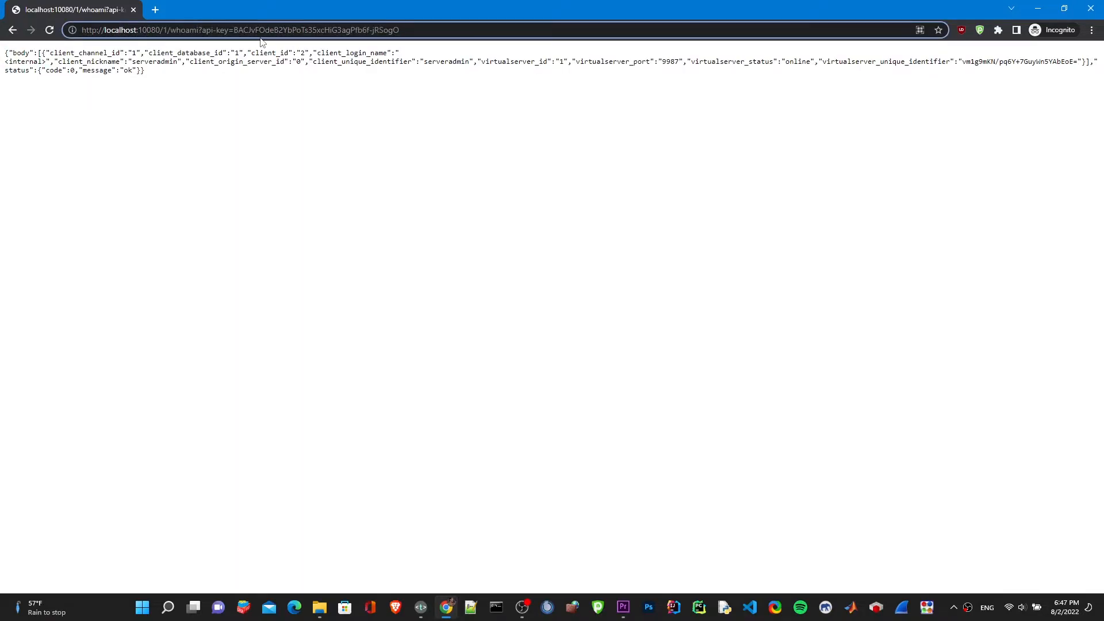
key(BackSpace)
key(BackSpace)
key(BackSpace)
key(BackSpace)
key(BackSpace)
key(BackSpace)
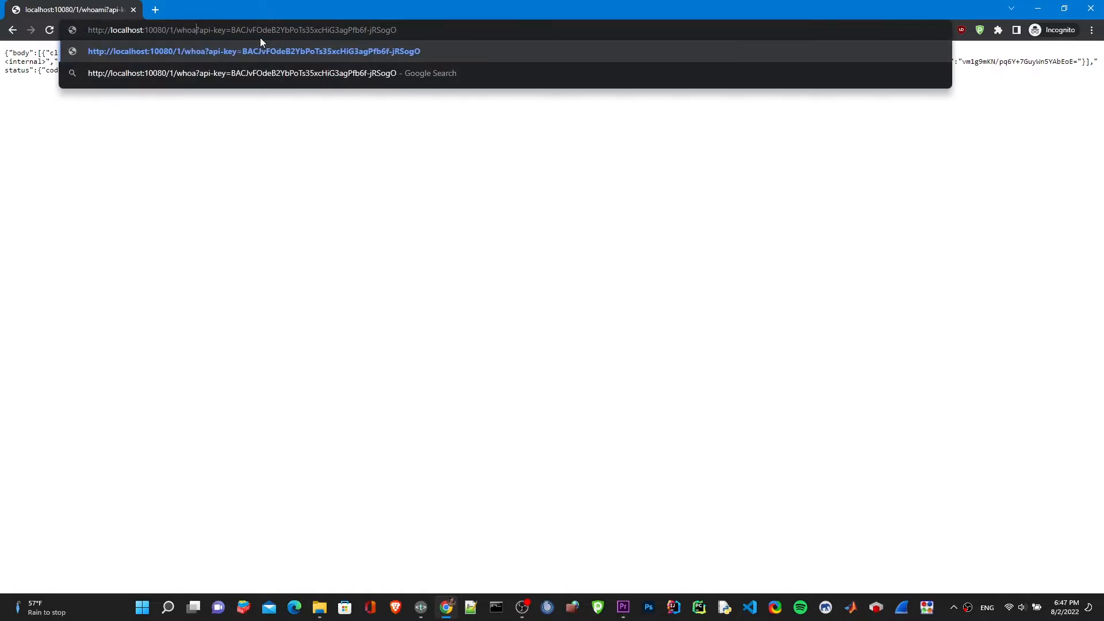
text(server)
text(list)
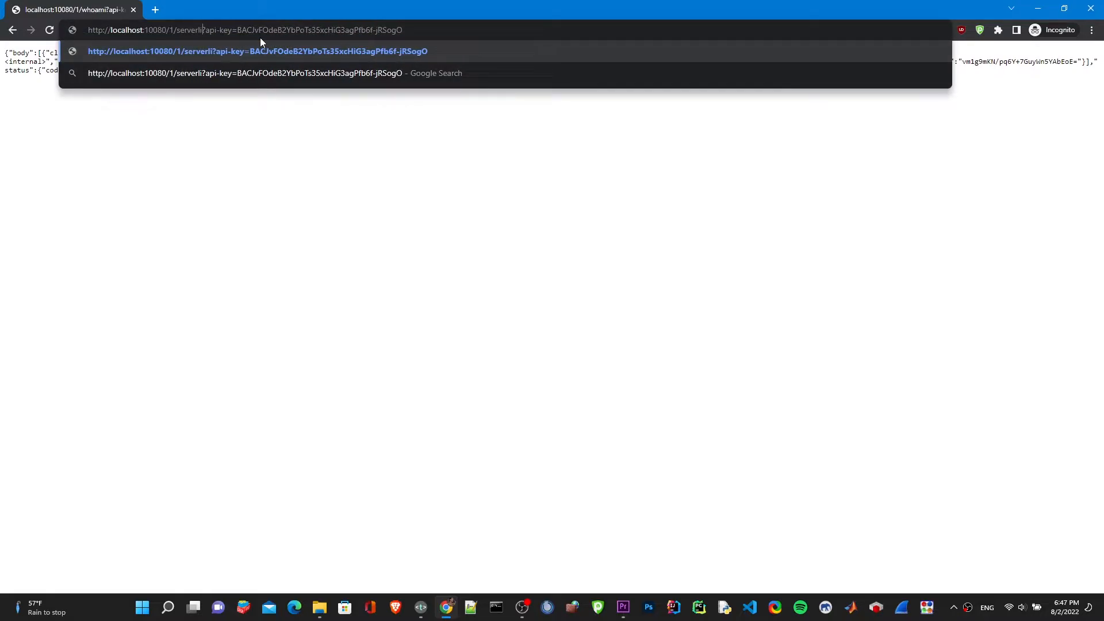
key(Return)
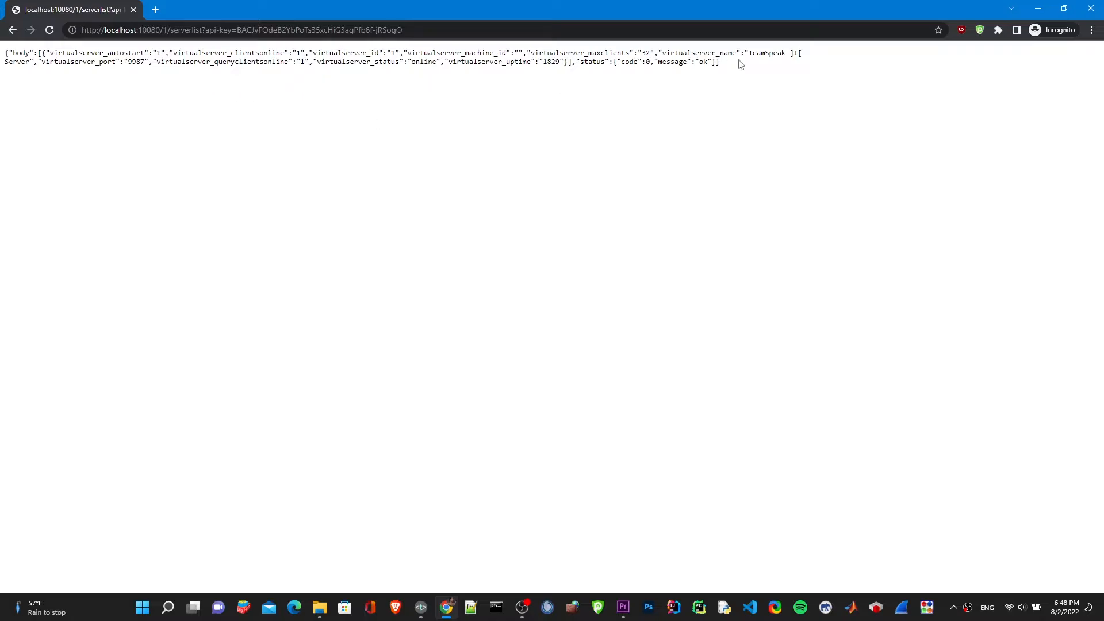
drag(740, 64, 219, 75)
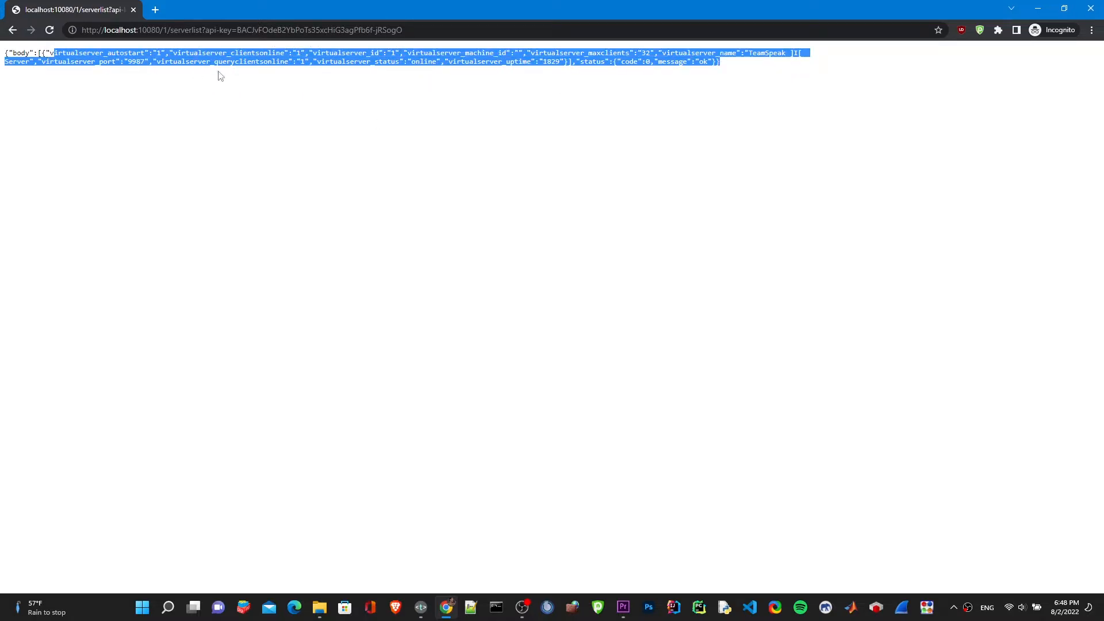
click(395, 119)
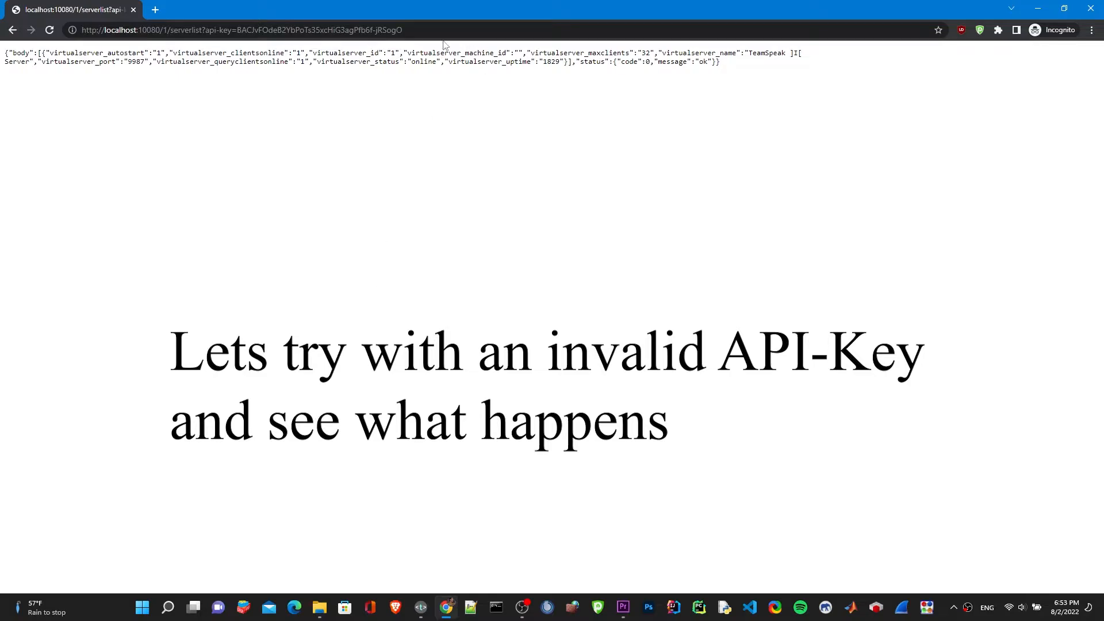
- Load the serverlist request with an invalid API key by appending extra digits to the key, and review the response message
click(407, 30)
double_click(407, 29)
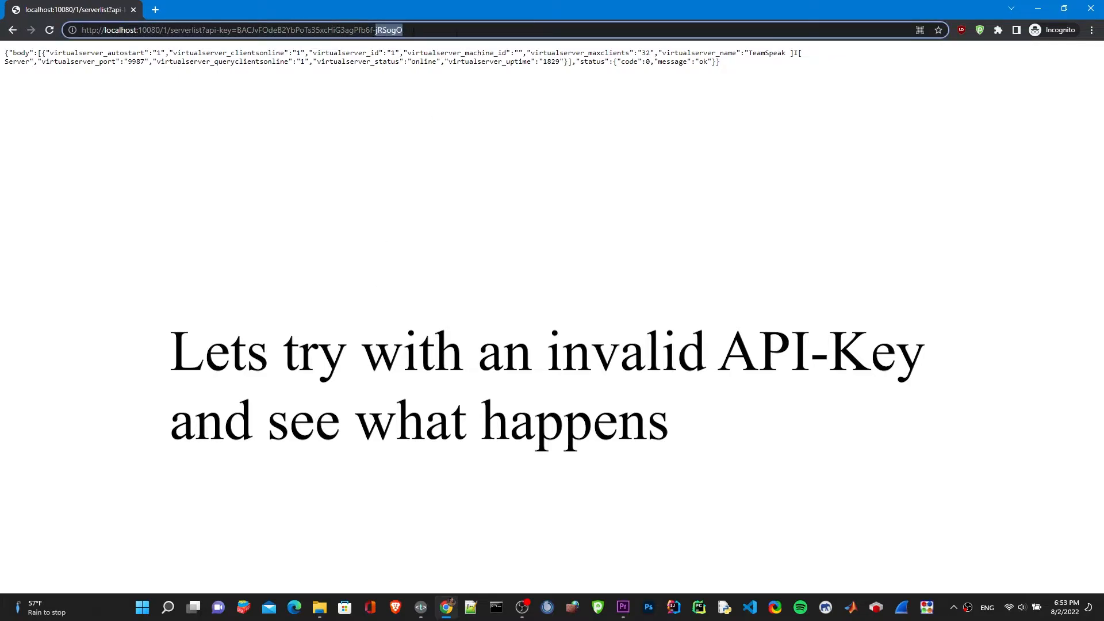
click(455, 33)
text(1023)
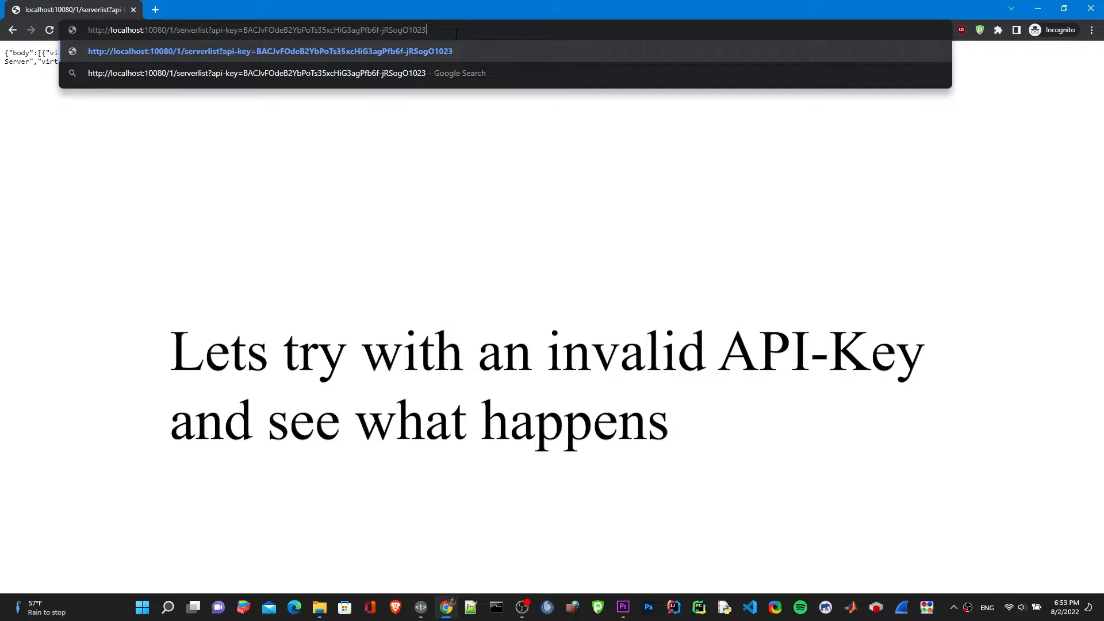
key(Return)
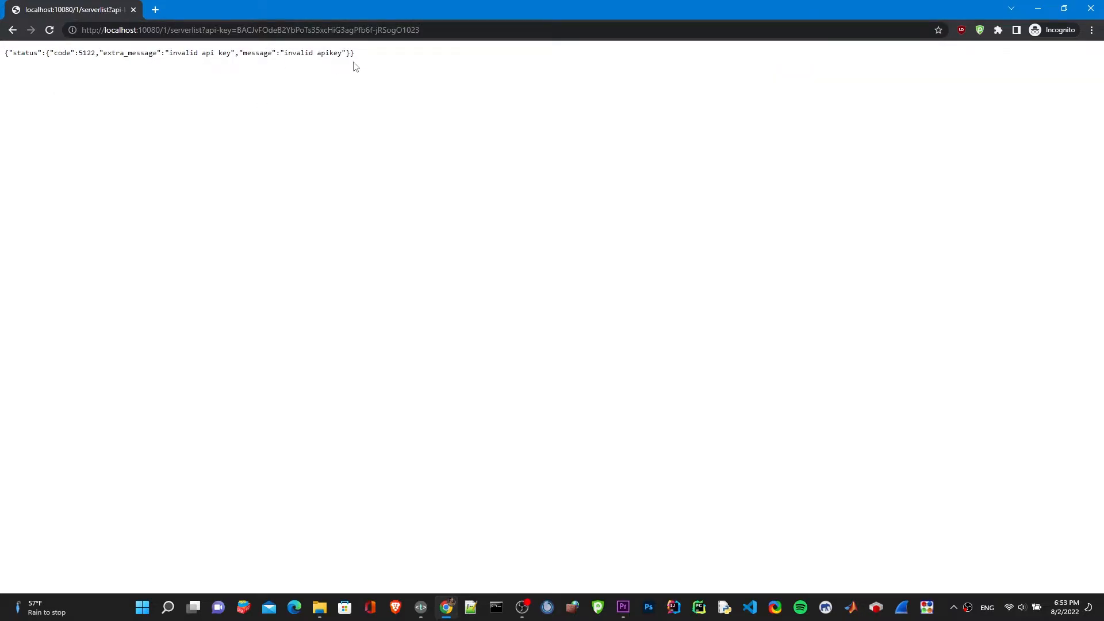
drag(343, 53, 289, 51)
click(382, 51)
- Remove the extra digits from the API key, reload the serverlist request and review the response
click(436, 33)
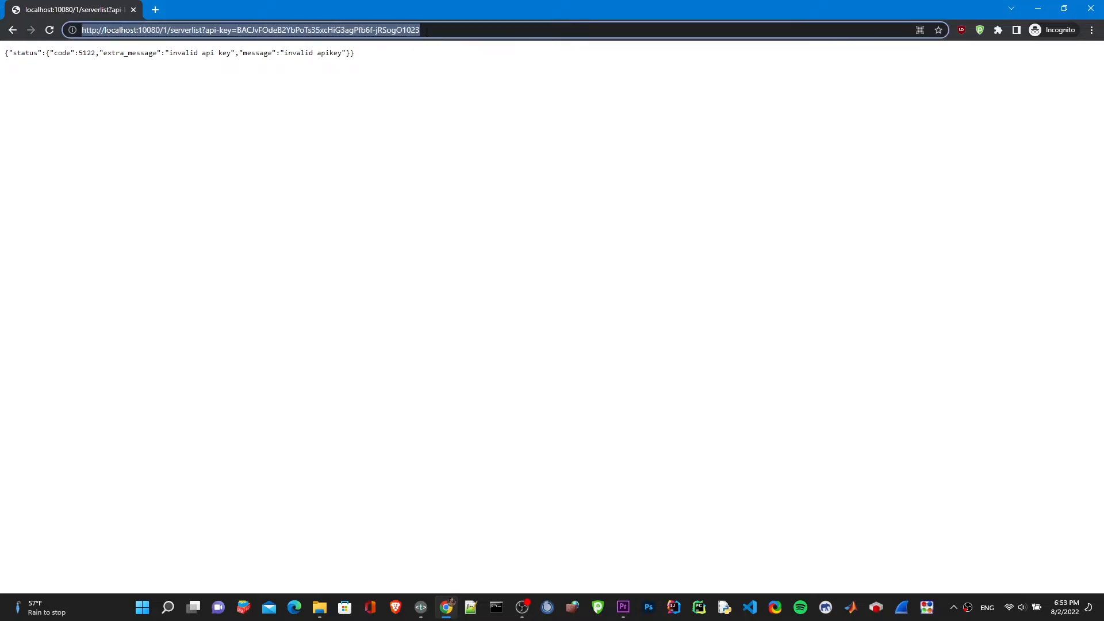
double_click(436, 32)
click(468, 32)
key(BackSpace)
key(BackSpace)
key(BackSpace)
key(BackSpace)
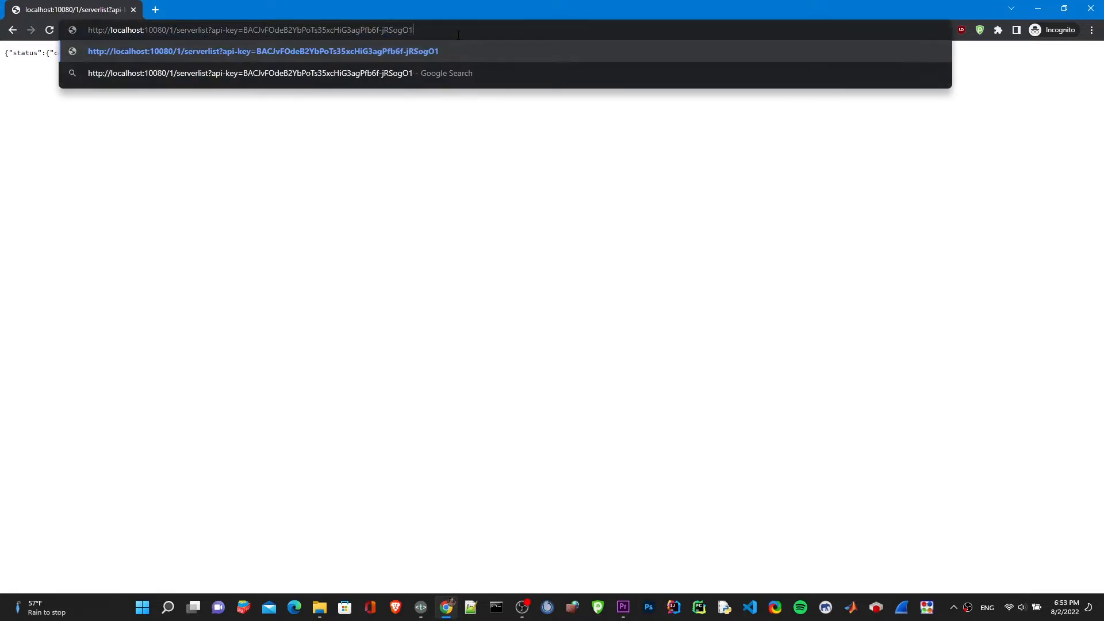
key(Return)
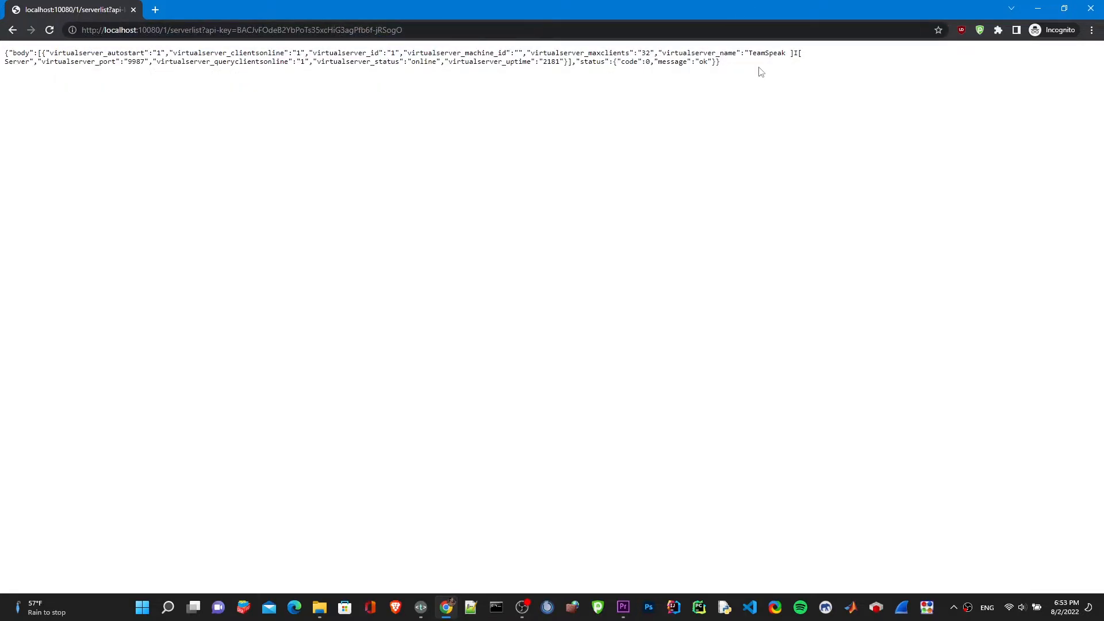
drag(761, 72, 153, 53)
click(353, 151)
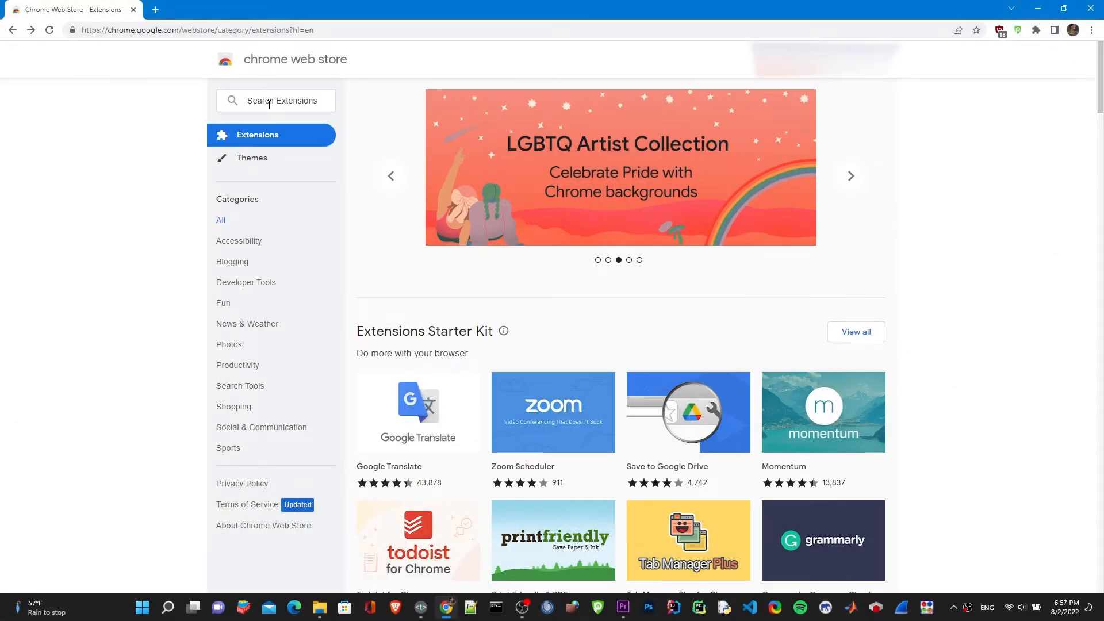
- Search the Chrome Web Store for "talend api tester" and add the Talend API Tester - Free Edition extension to Chrome
click(269, 104)
text(tale)
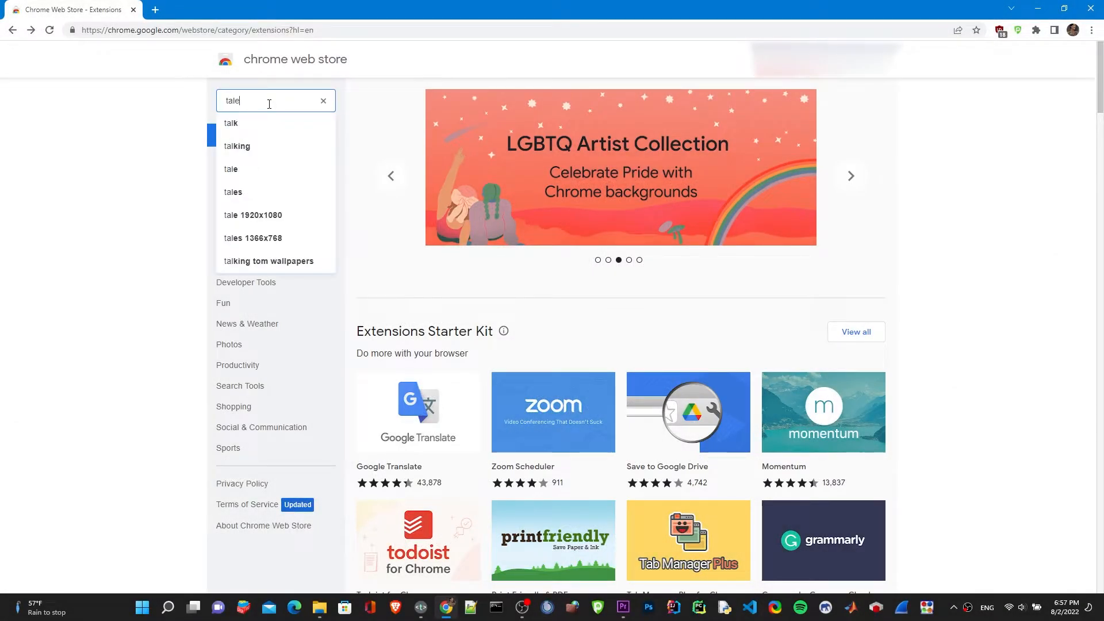
text(nd api tester)
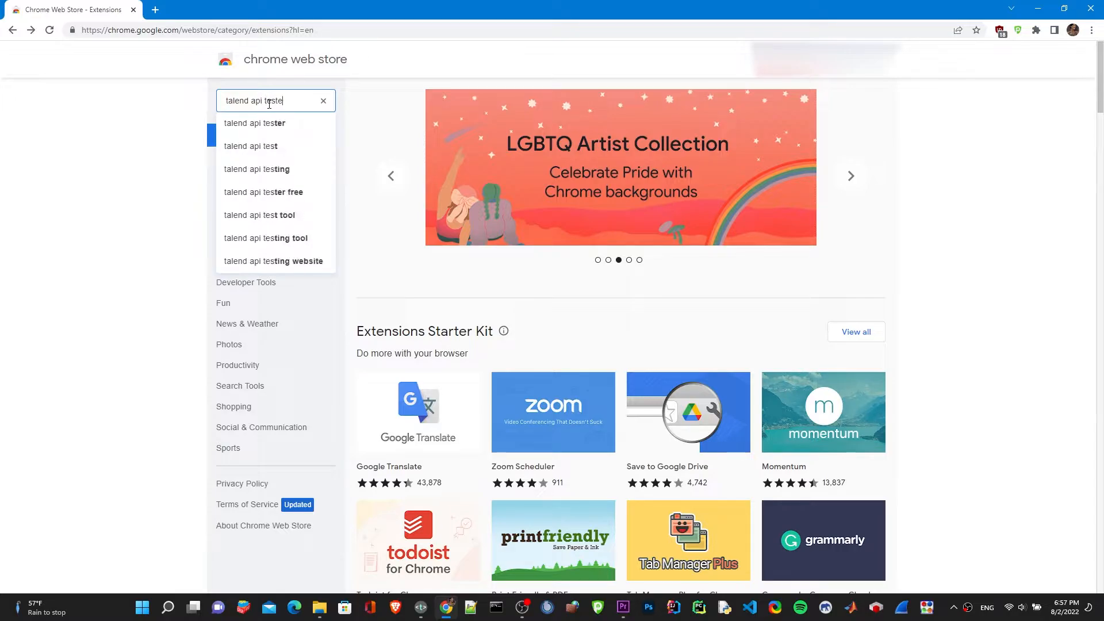
key(Return)
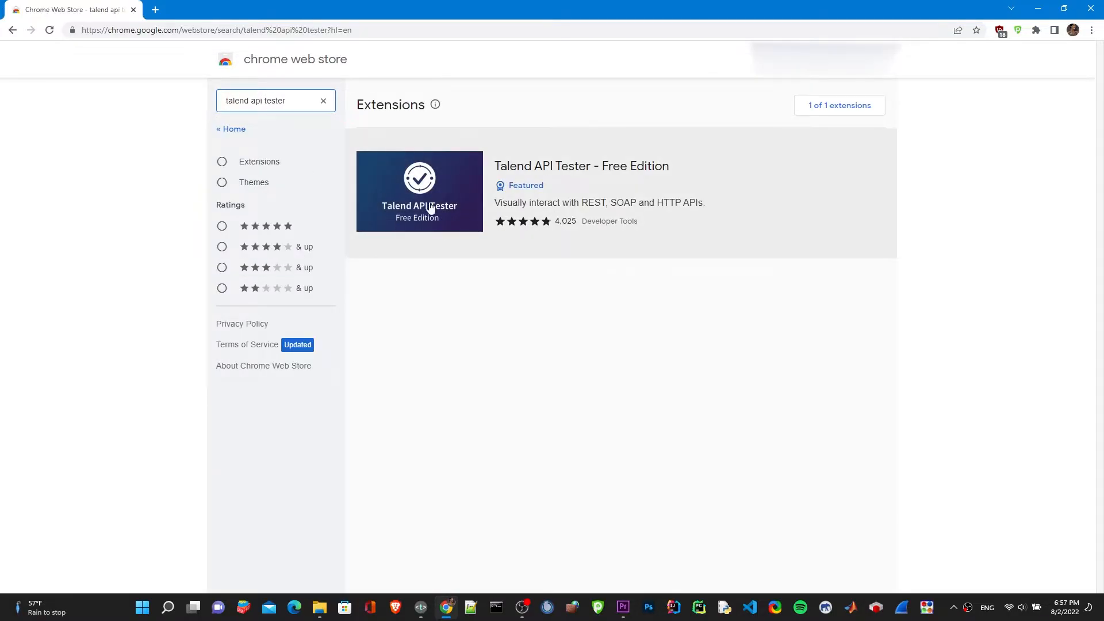
click(492, 215)
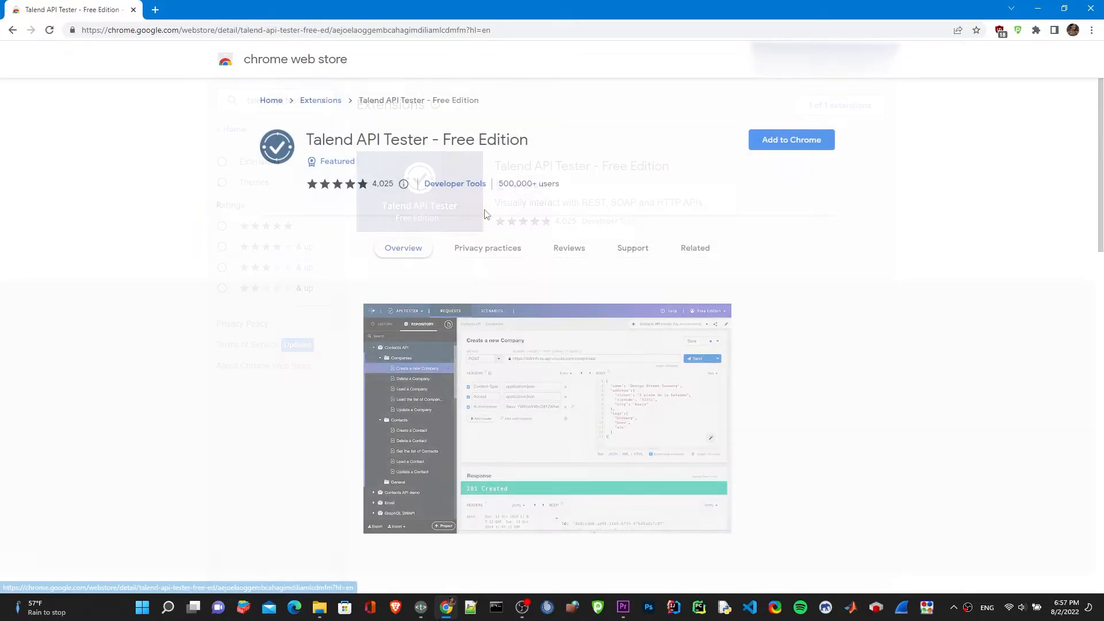
click(771, 144)
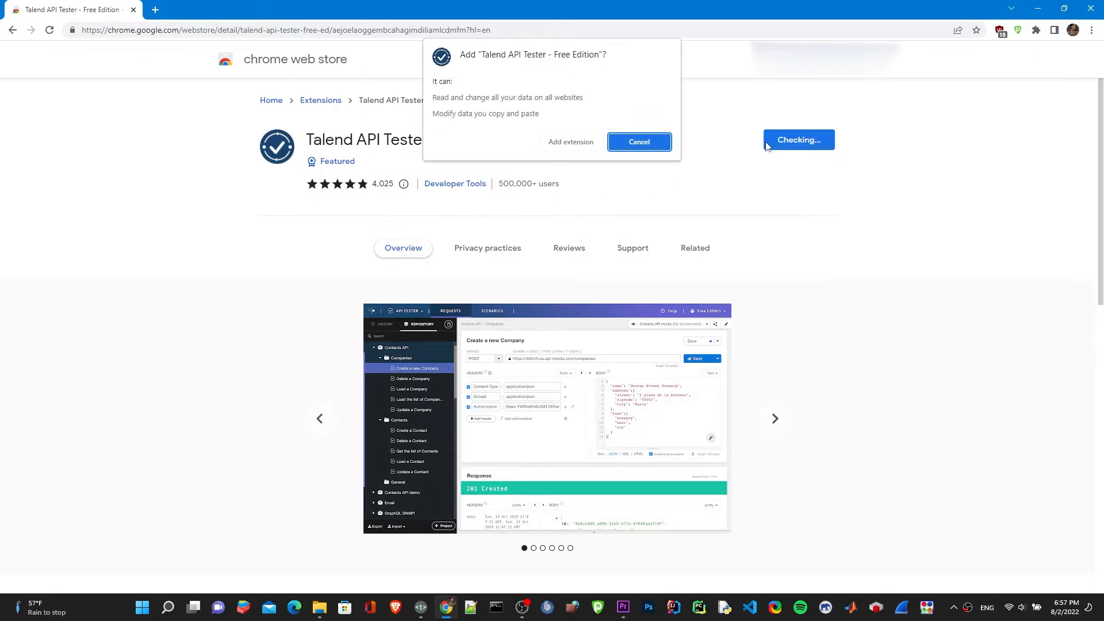
click(578, 145)
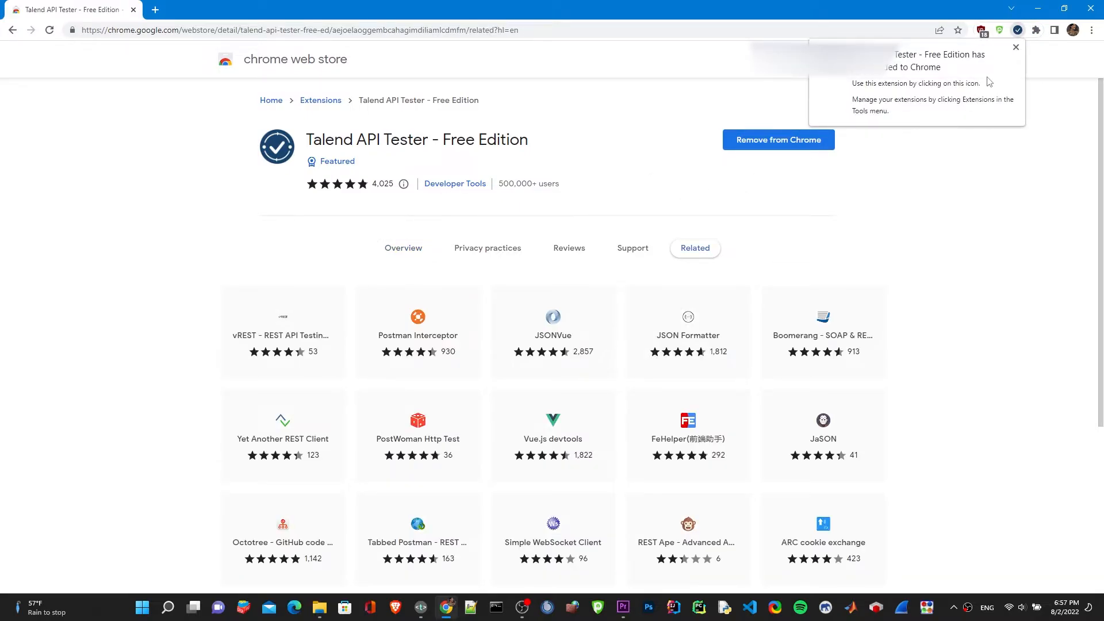
- Open Talend API Tester - Free Edition past its welcome dialog and set the request method to POST
click(1017, 29)
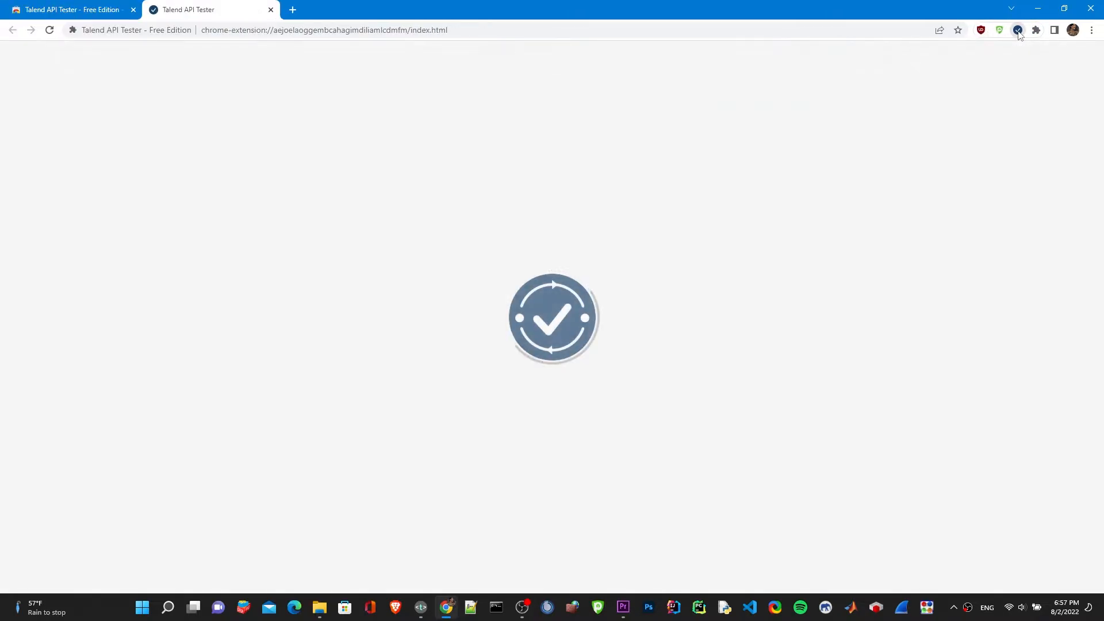
click(1017, 30)
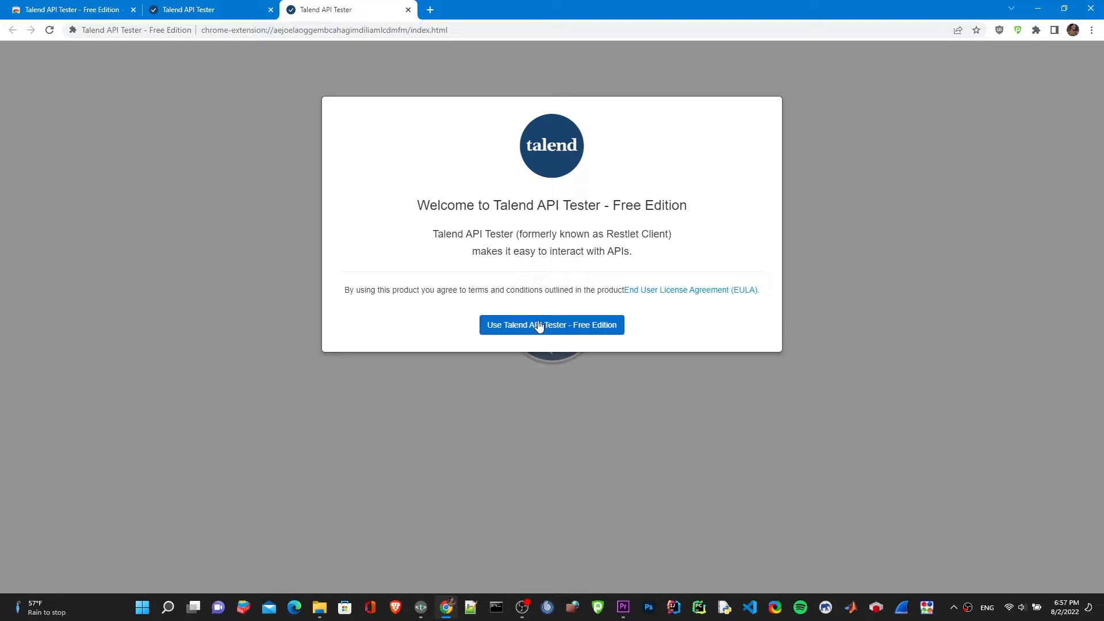
click(538, 326)
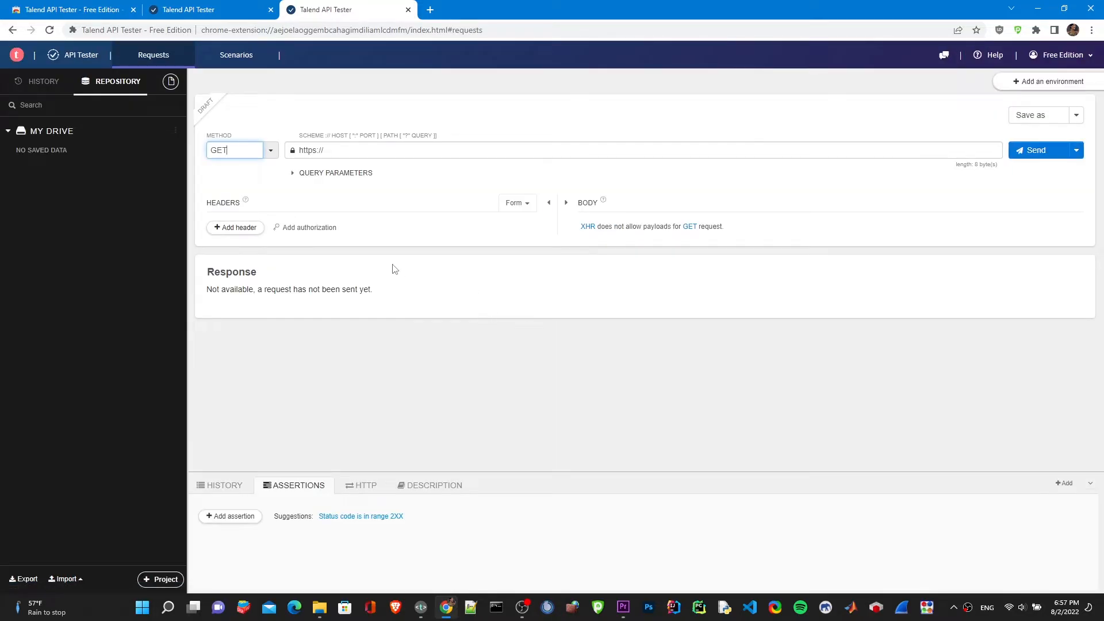
click(270, 150)
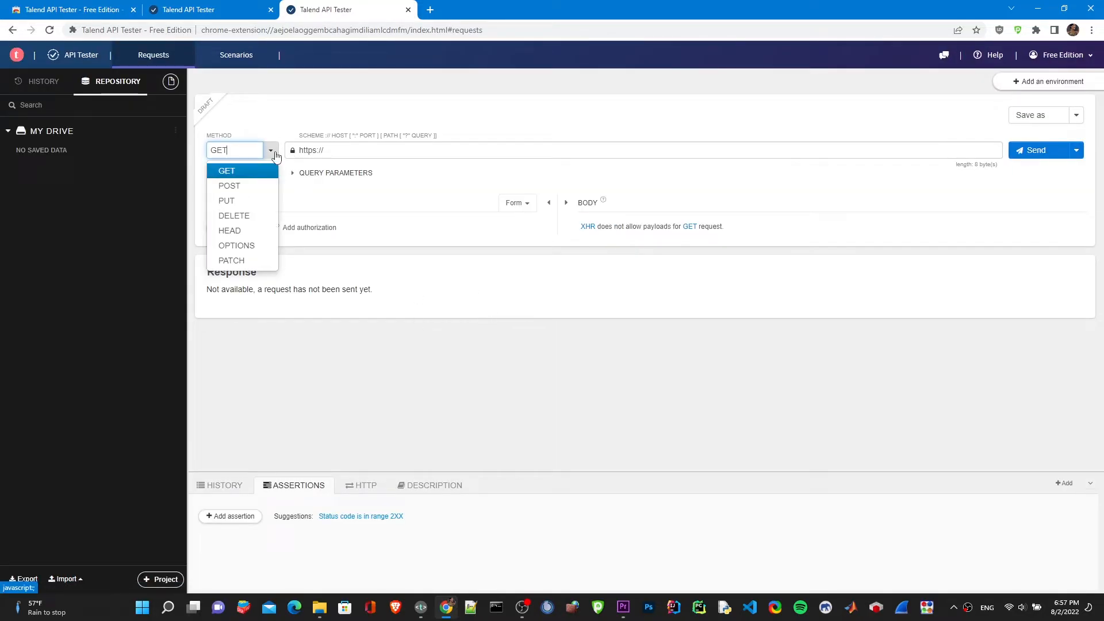
click(253, 192)
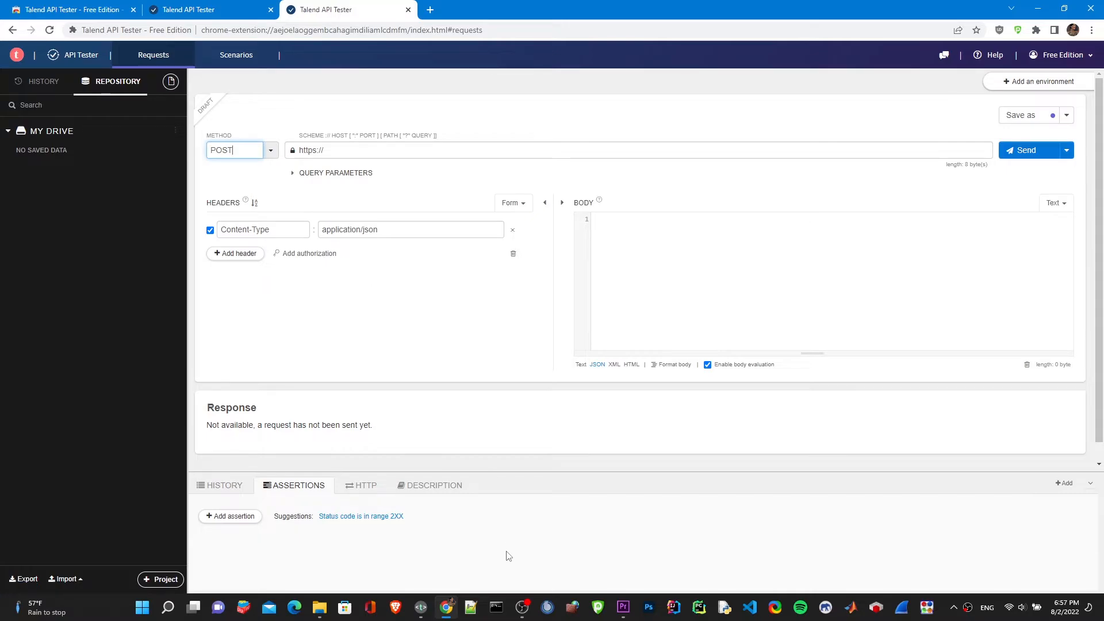
- Copy the full clientlist command with its API key from webquery.txt into the Talend request URL and send the request
click(431, 610)
click(880, 254)
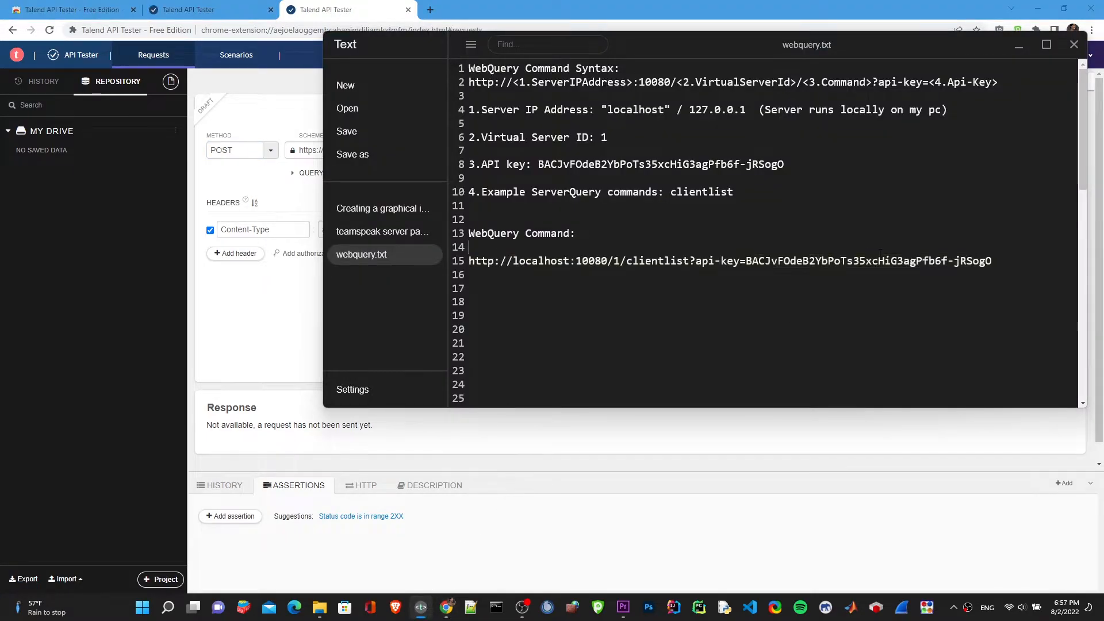
drag(1011, 259, 746, 262)
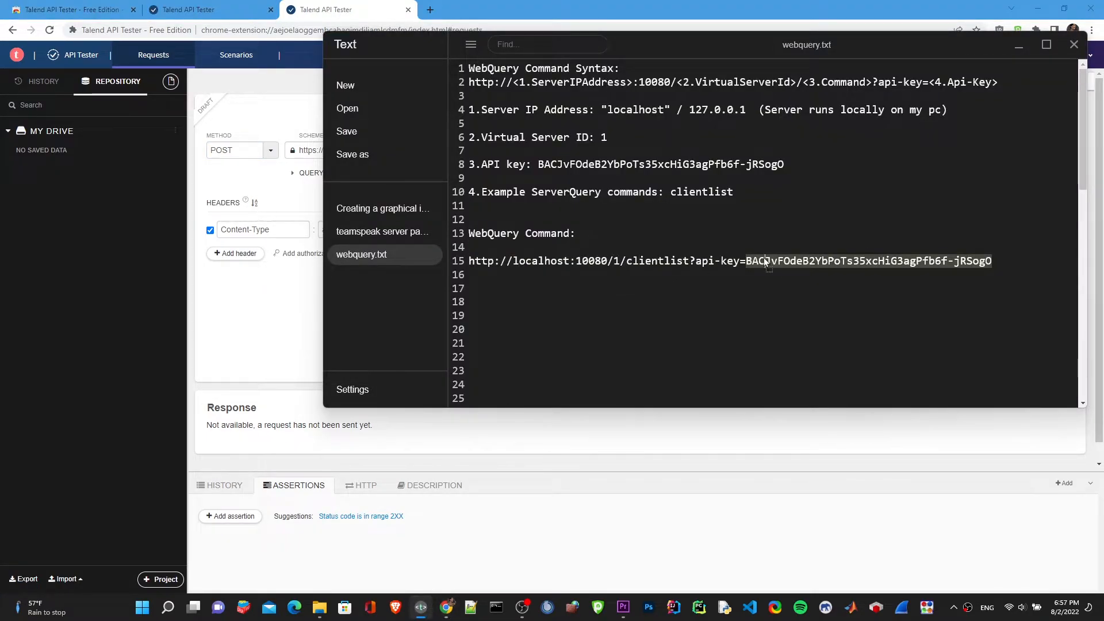
click(1005, 253)
drag(1001, 258, 473, 263)
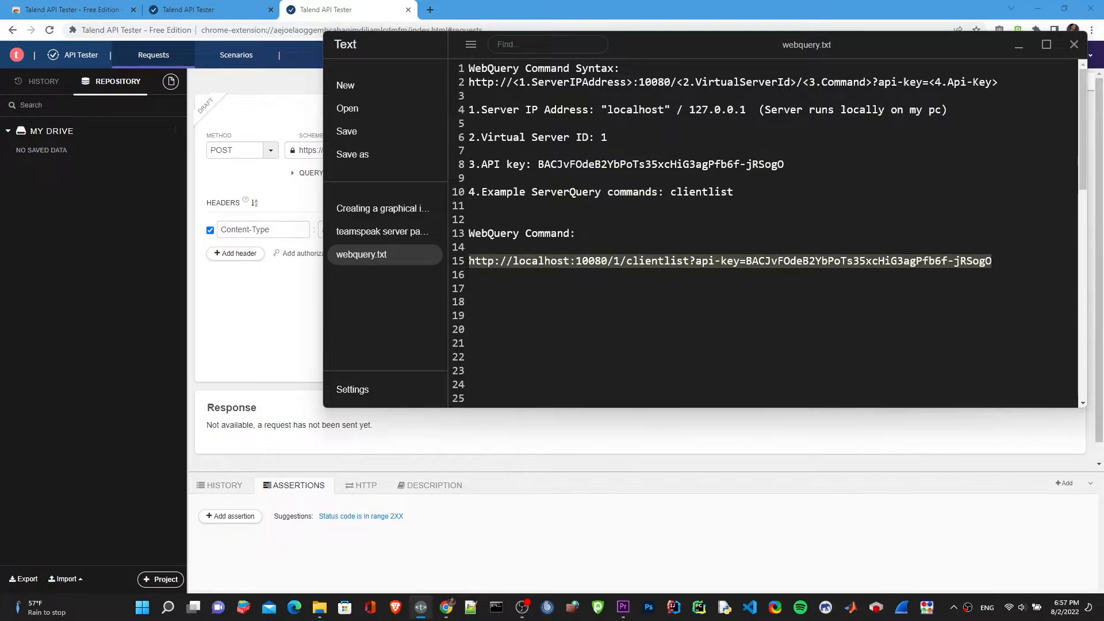
click(302, 148)
key(ctrl+v)
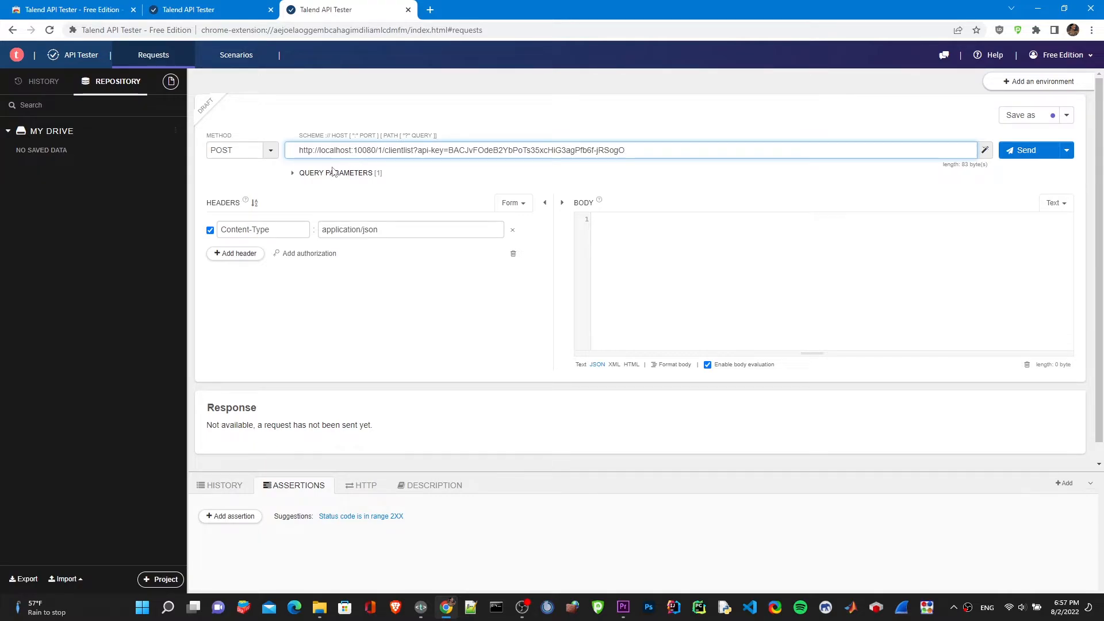
click(1025, 151)
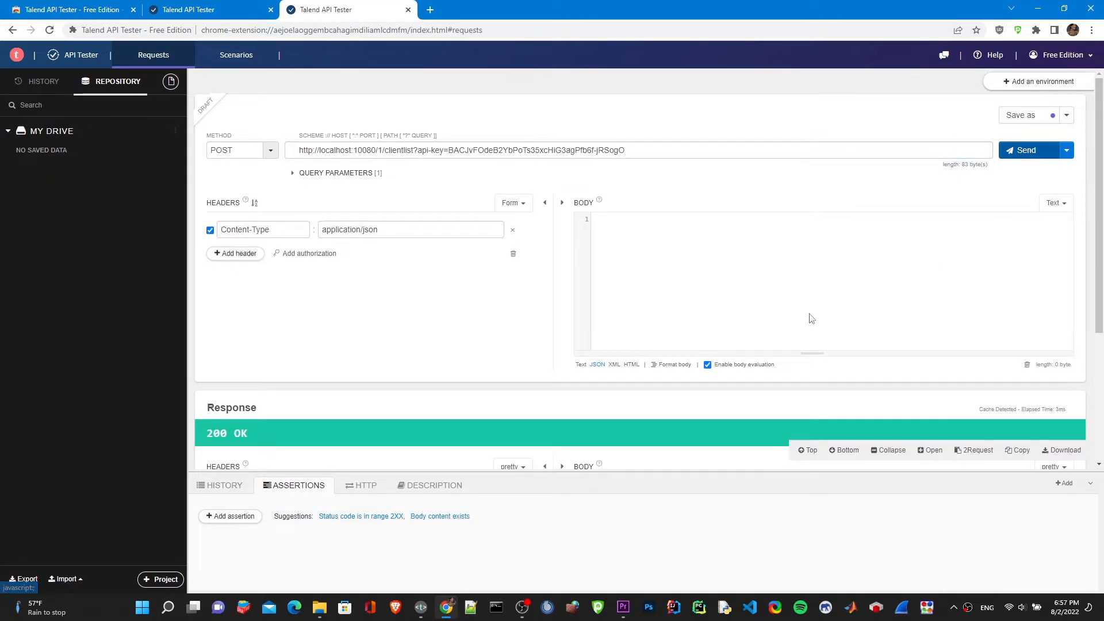
- Expand the client entry in the response body and examine its fields and the status part
scroll(811, 316, down, 4)
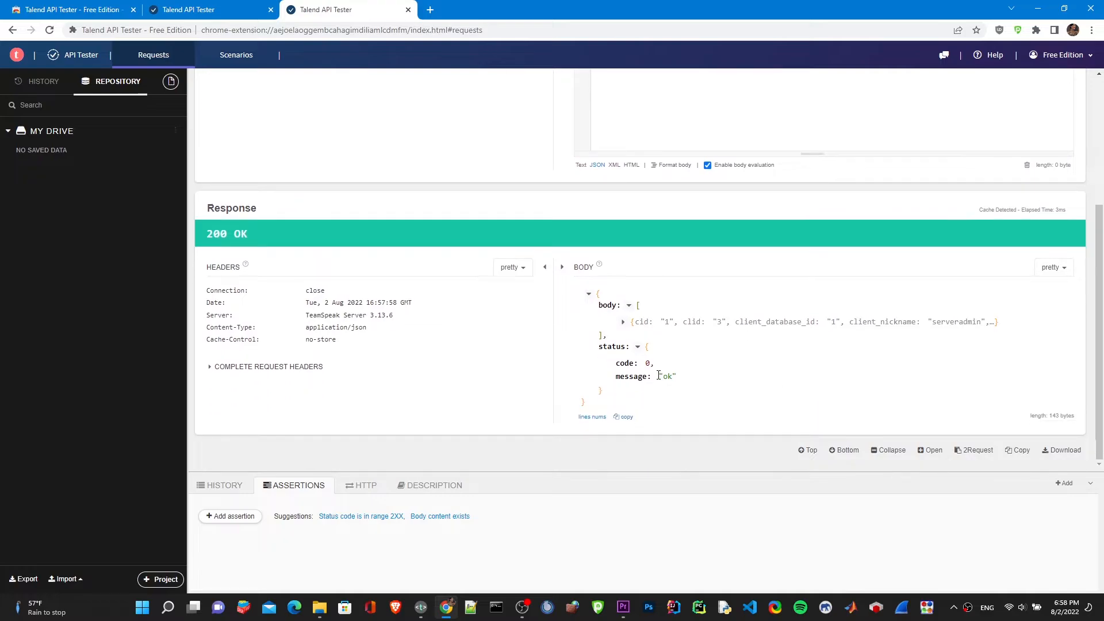
click(623, 322)
scroll(647, 325, down, 1)
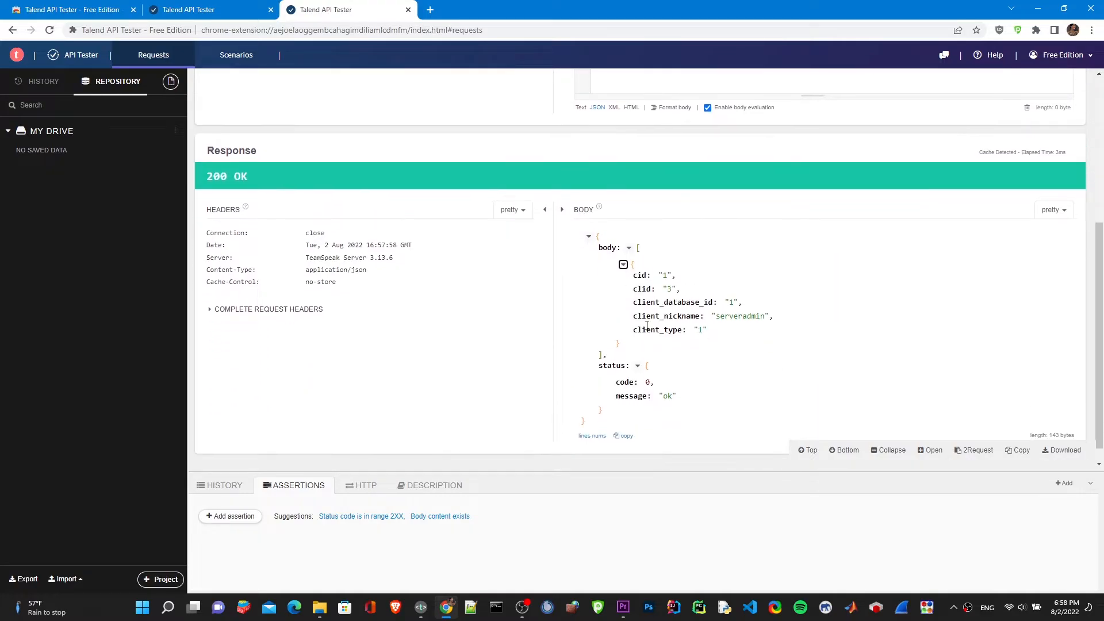
scroll(789, 333, up, 4)
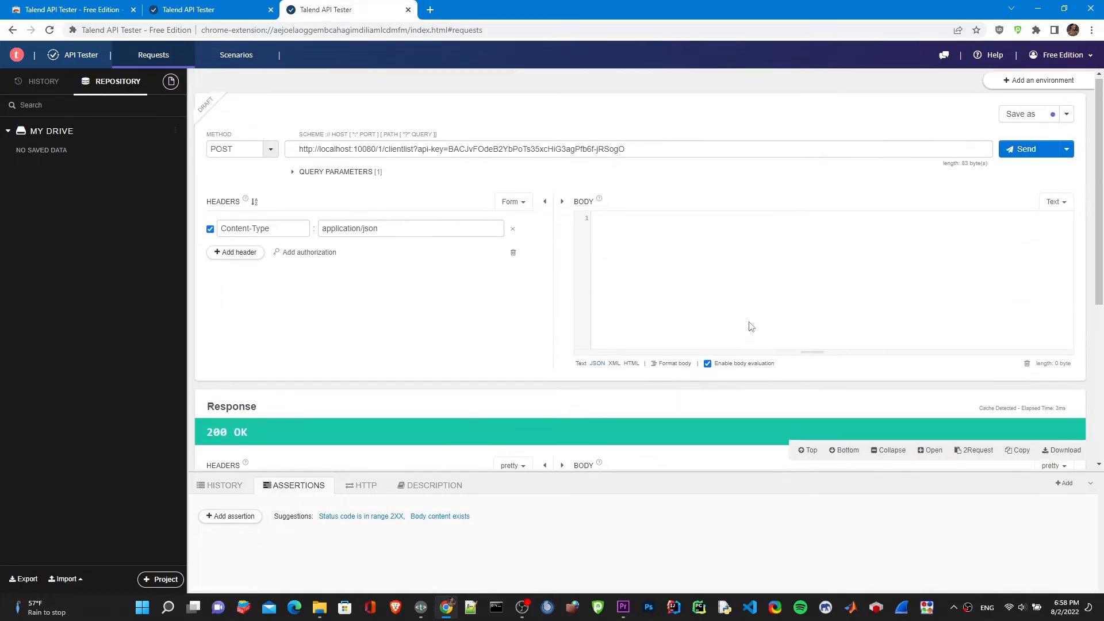
scroll(777, 311, down, 4)
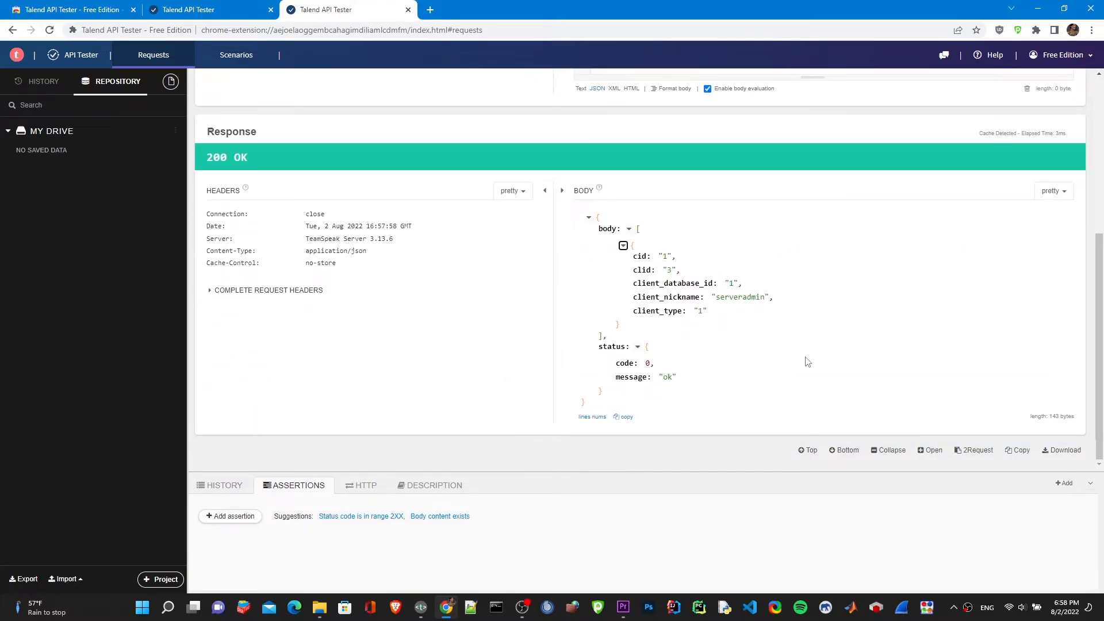
scroll(557, 222, up, 4)
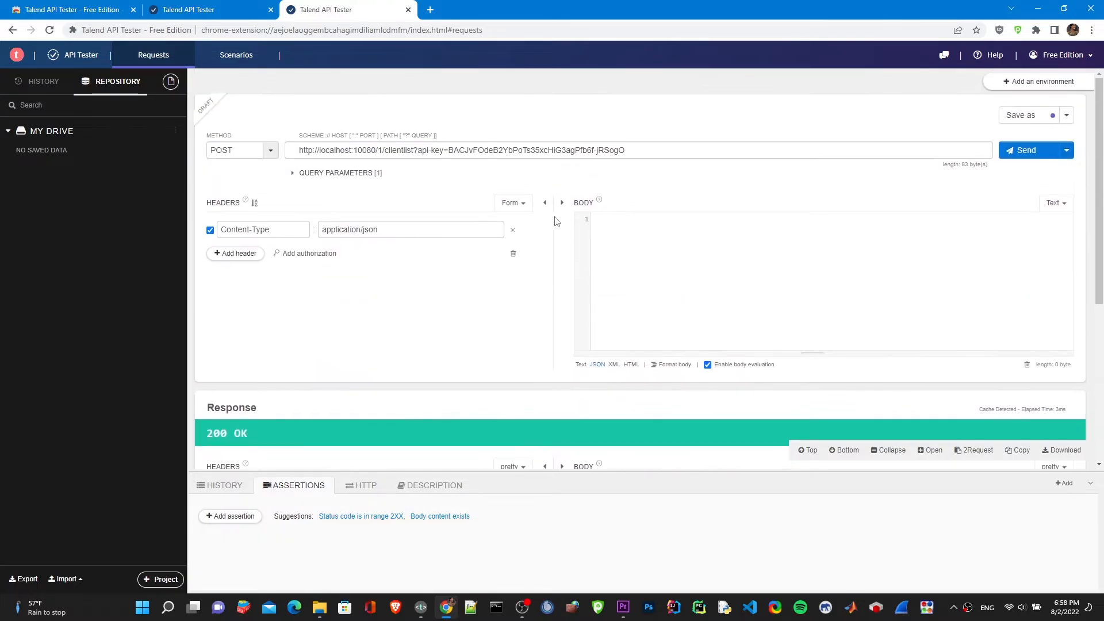
- Replace clientlist with serverinfo in the request URL and send the POST request
click(413, 150)
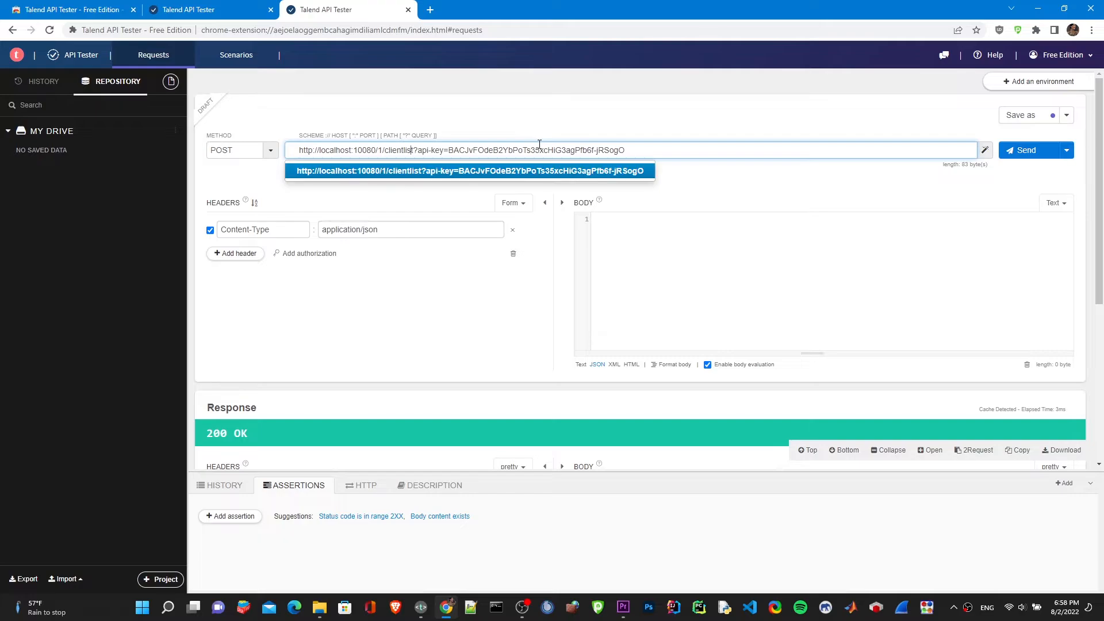
key(BackSpace)
key(BackSpace)
key(BackSpace)
key(BackSpace)
key(BackSpace)
key(BackSpace)
key(BackSpace)
key(BackSpace)
key(BackSpace)
key(BackSpace)
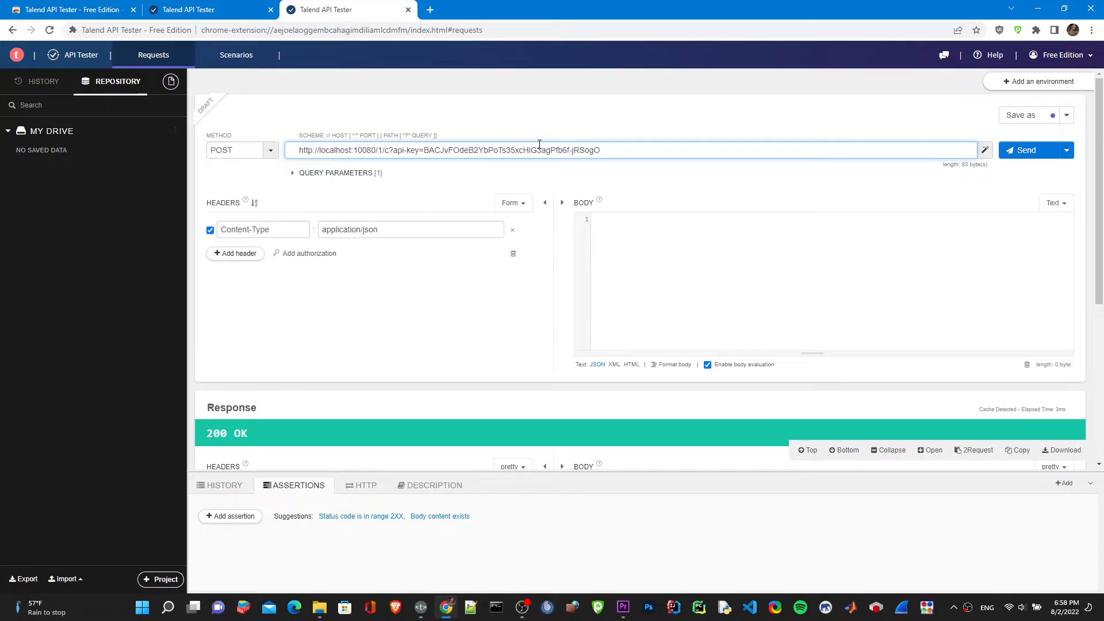
text(server)
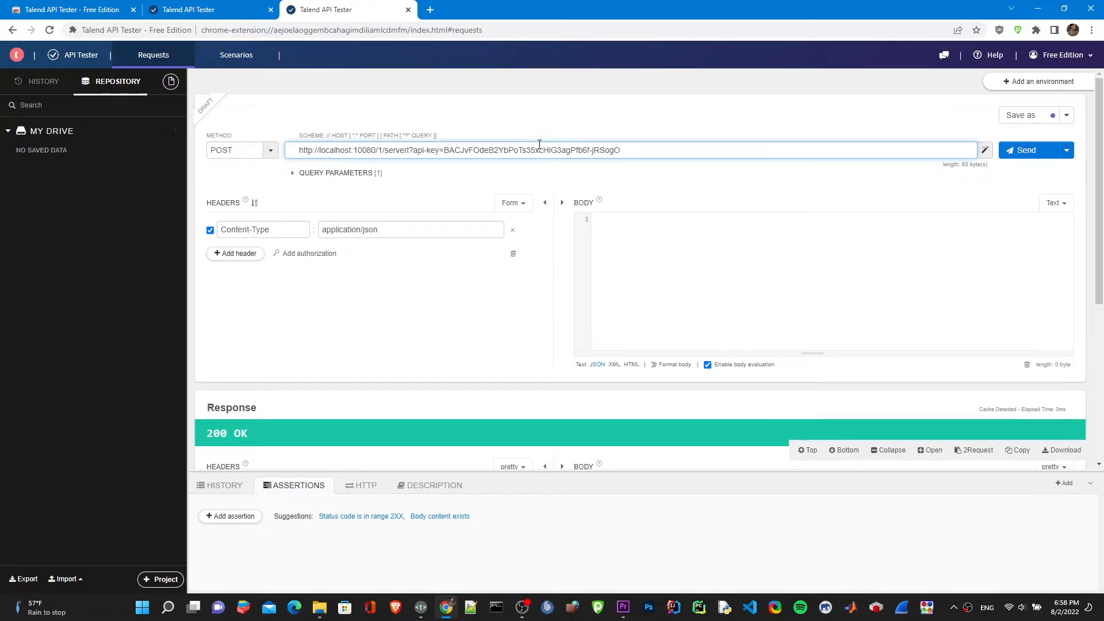
text(info)
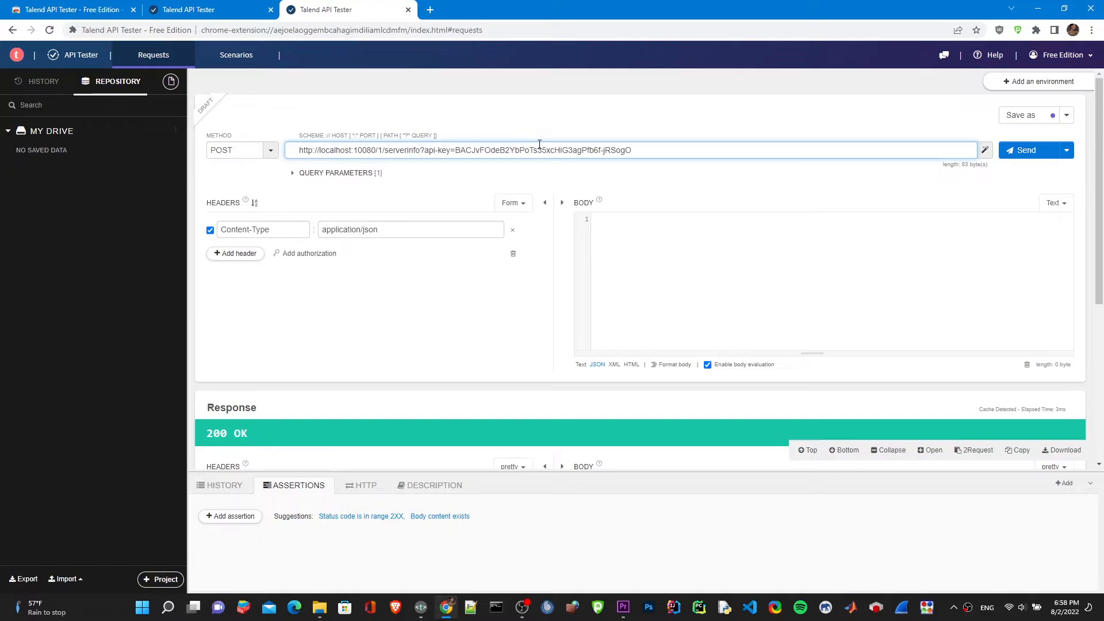
click(1017, 150)
- Expand the server entry in the serverinfo response body and examine its connection and virtualserver fields down to the status part
scroll(791, 266, down, 2)
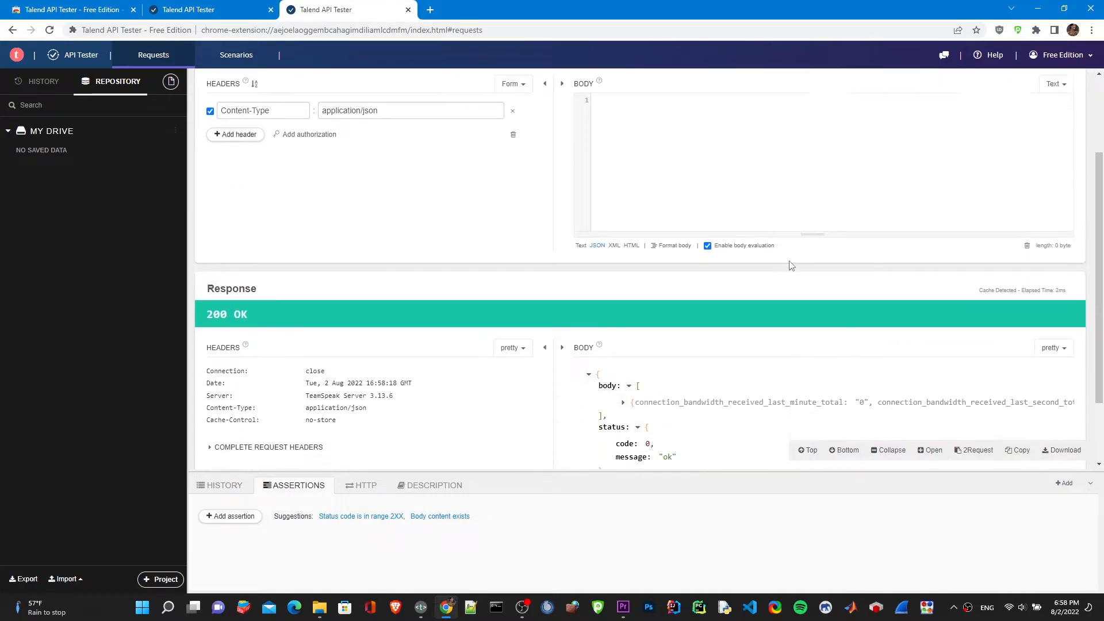
scroll(792, 265, down, 2)
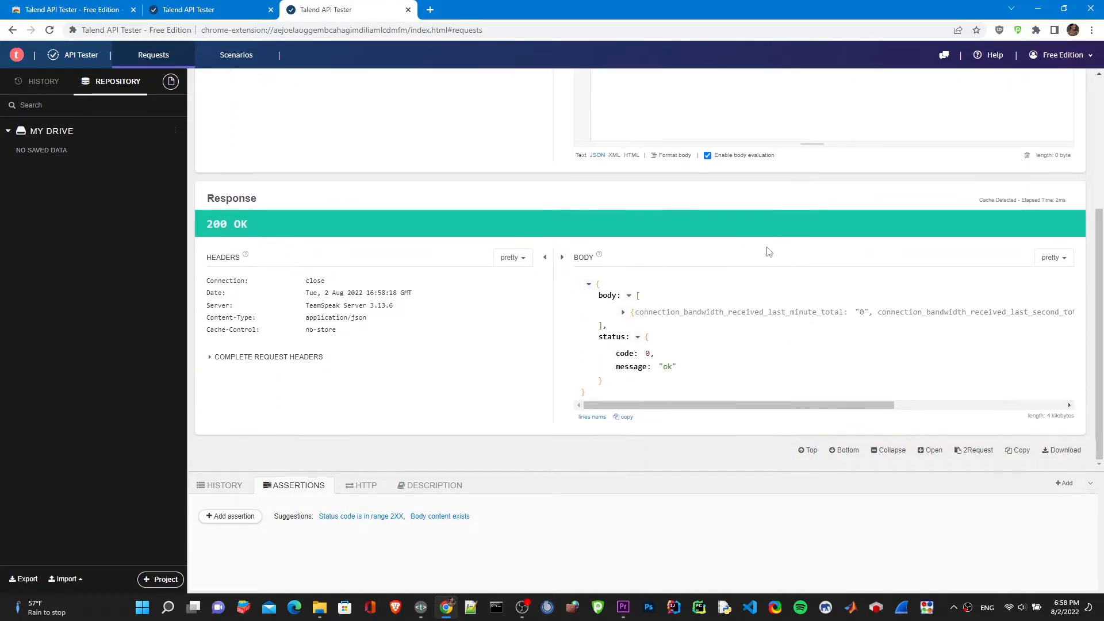
click(629, 313)
scroll(626, 333, down, 5)
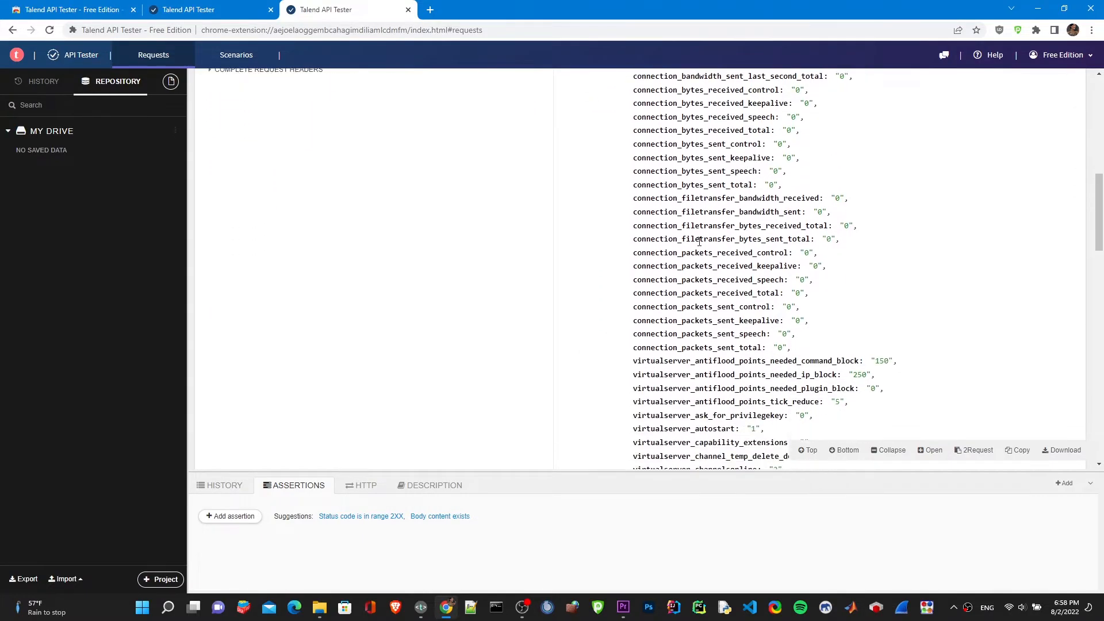
scroll(699, 242, down, 5)
scroll(703, 249, down, 12)
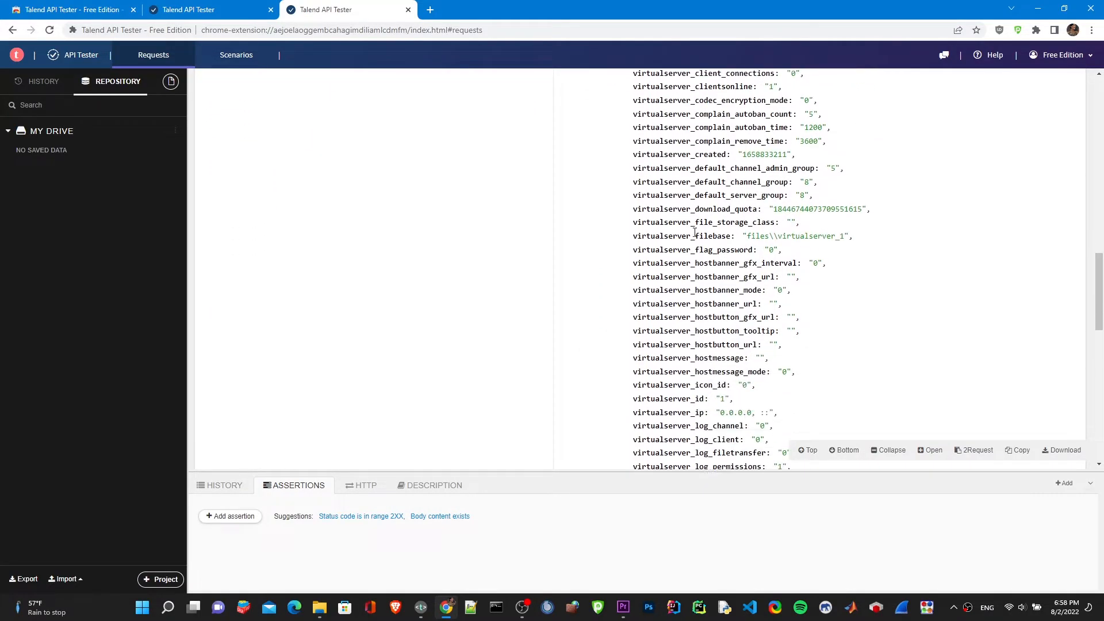
scroll(699, 261, down, 2)
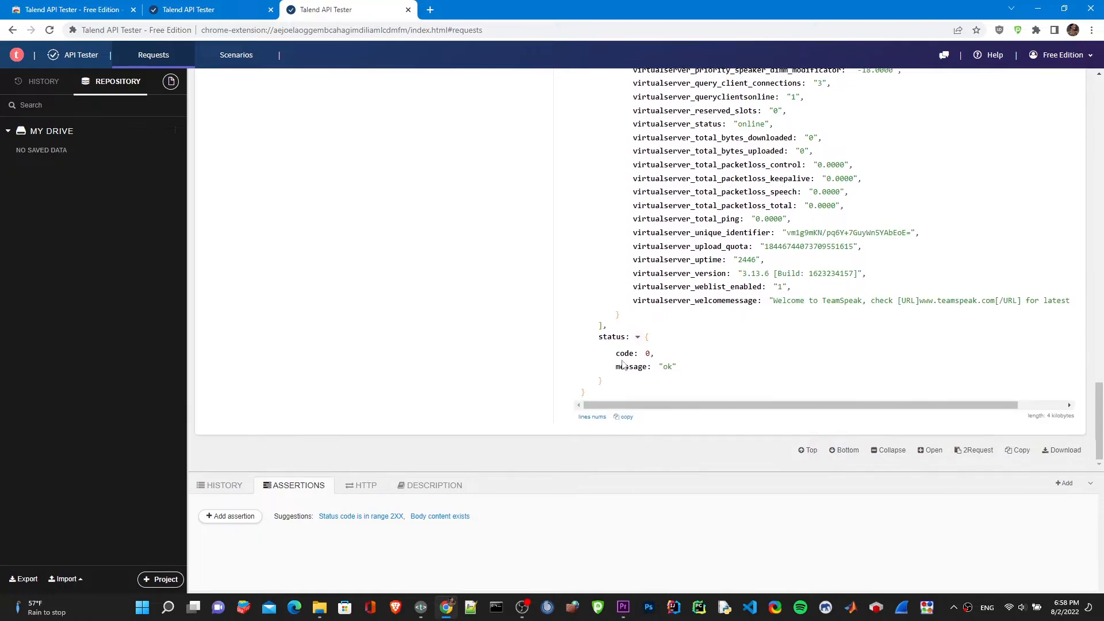
scroll(654, 235, up, 20)
scroll(649, 238, up, 5)
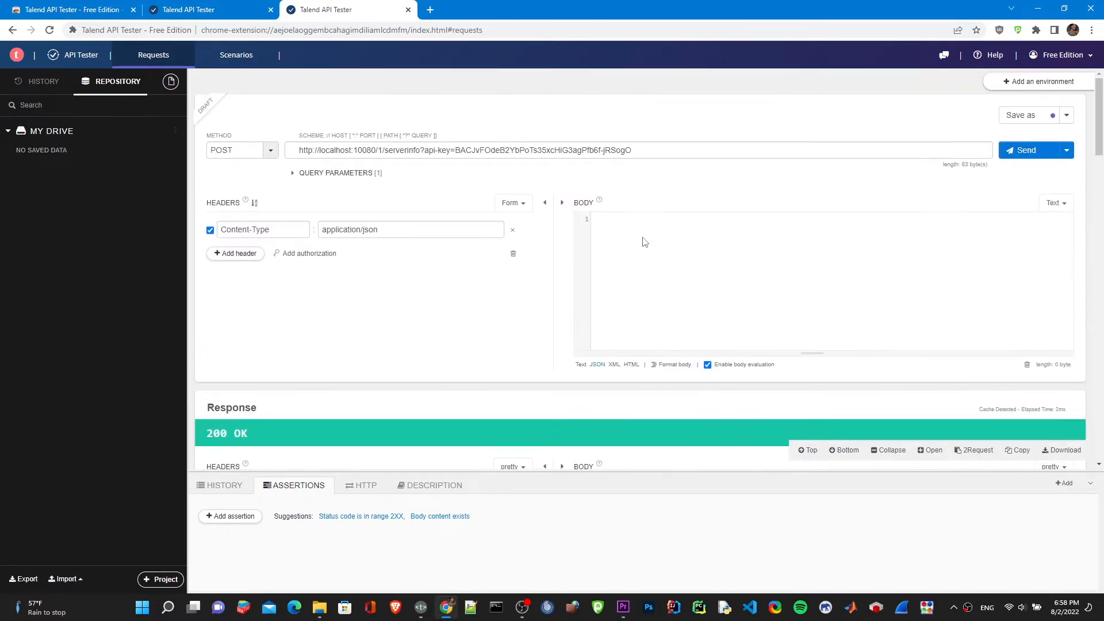
- Change the command in the request URL from serverinfo to serverlist and send the POST request
click(424, 150)
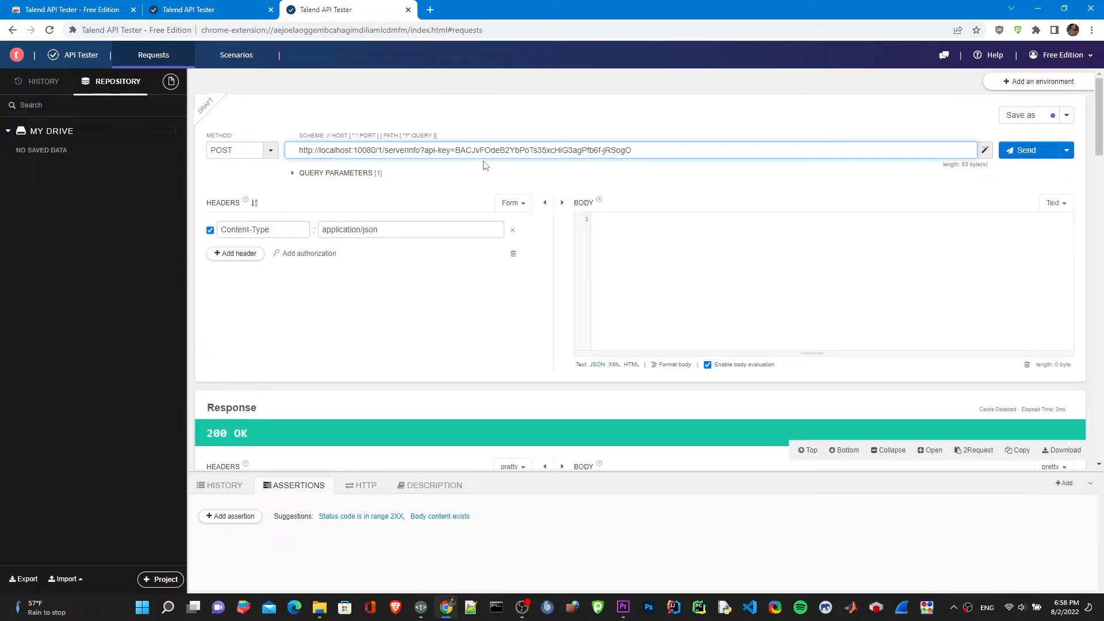
key(BackSpace)
key(BackSpace)
key(BackSpace)
key(BackSpace)
text(list)
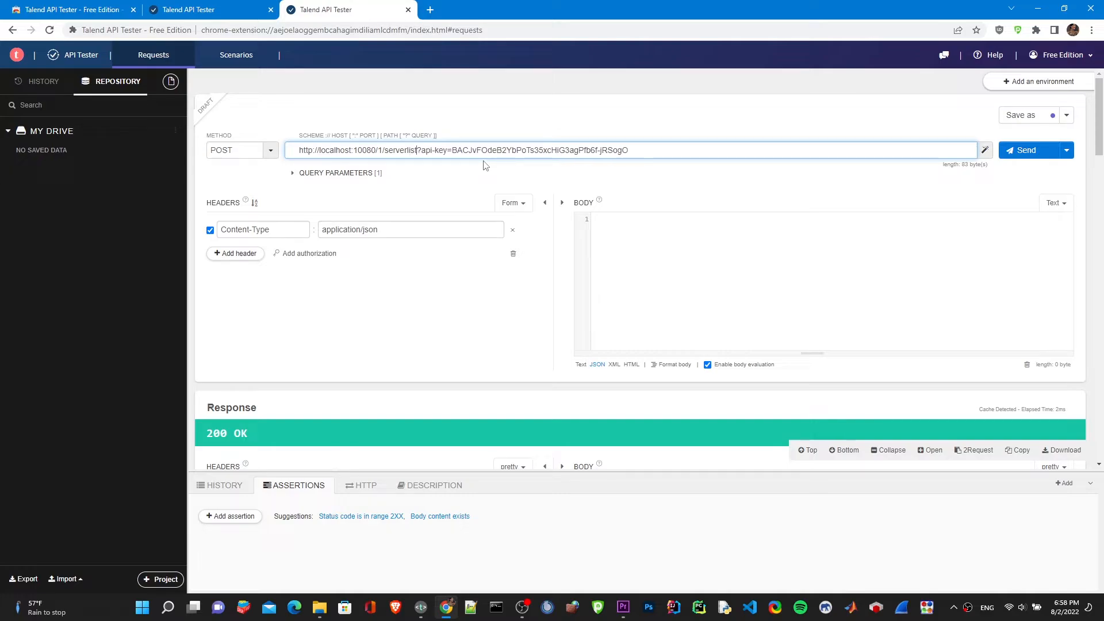
click(1019, 152)
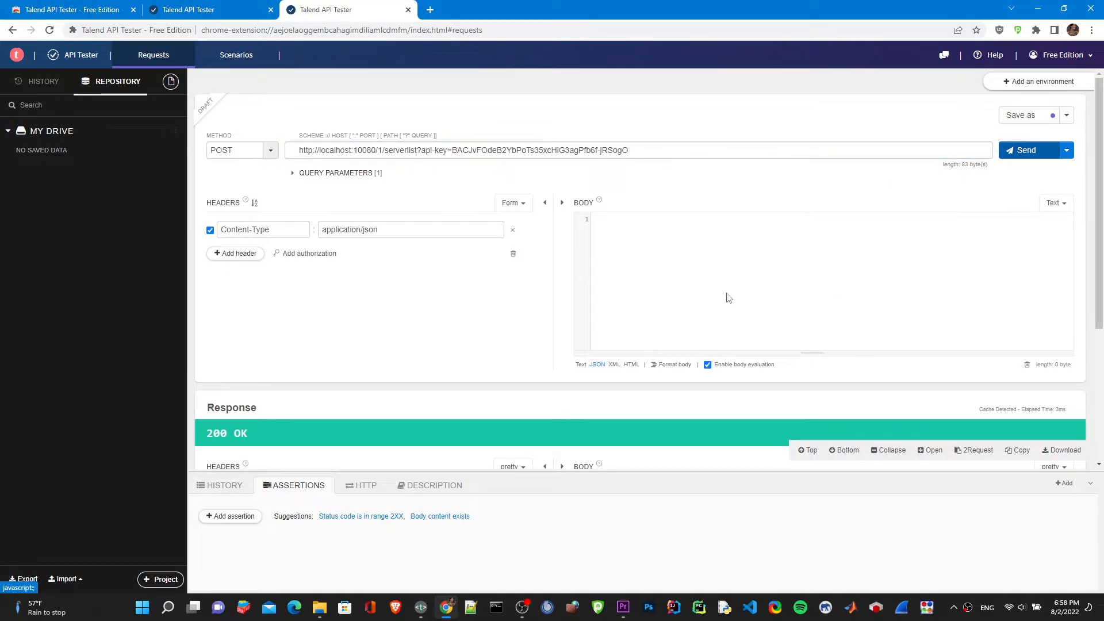
- Expand the virtual server entry in the serverlist response body and examine its fields
scroll(728, 298, down, 4)
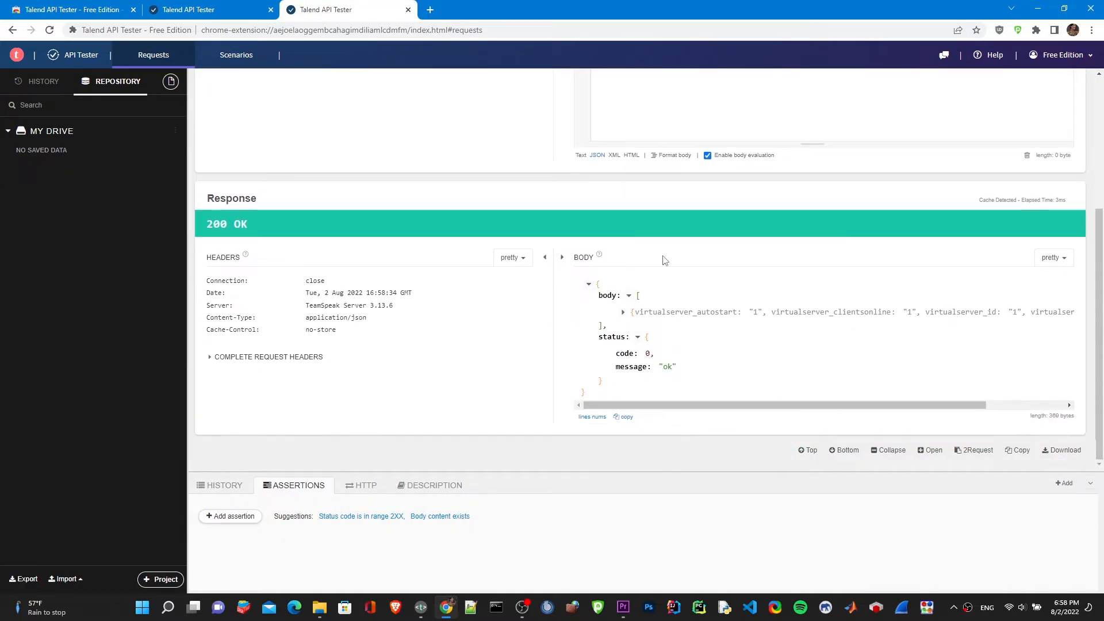
click(622, 312)
scroll(536, 208, down, 2)
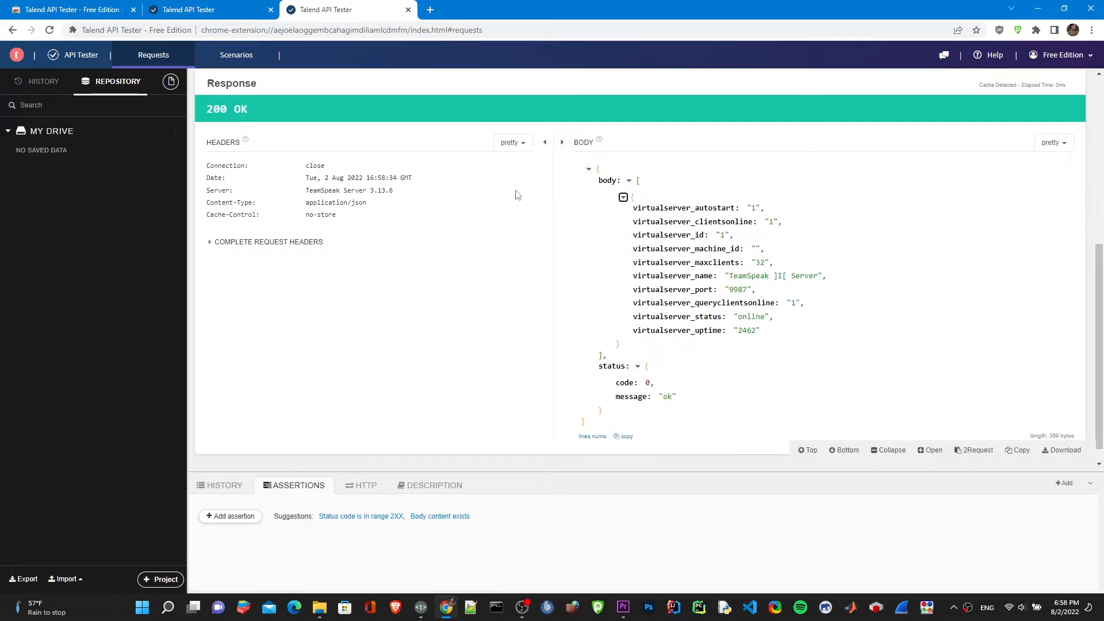
scroll(767, 333, up, 1)
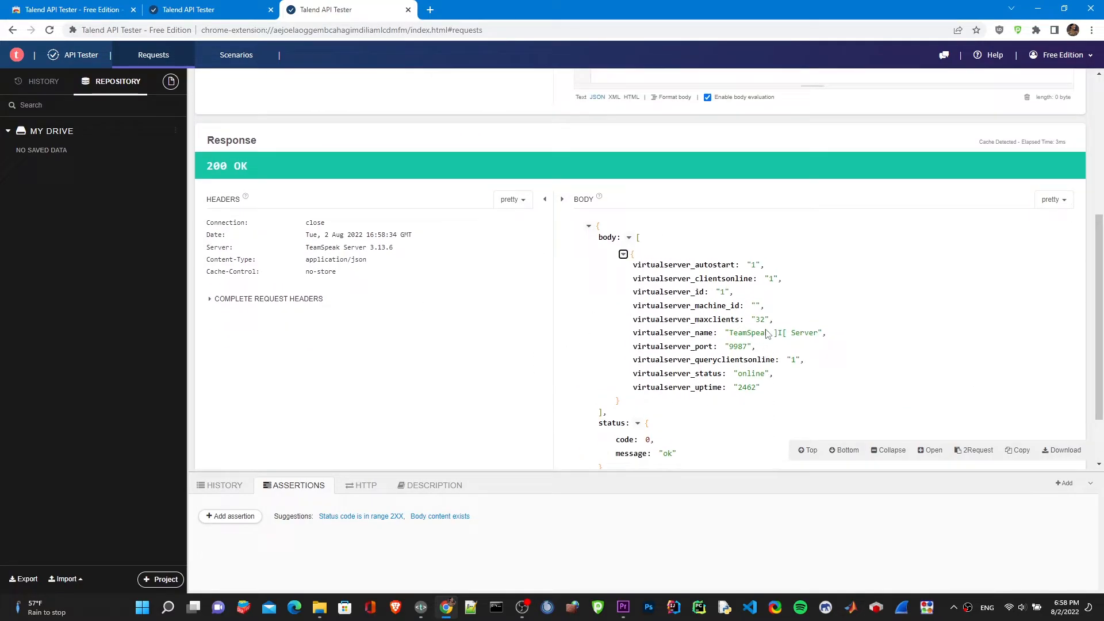
- Show the history of sent requests and reload the latest serverlist request from it
click(224, 485)
scroll(325, 486, down, 1)
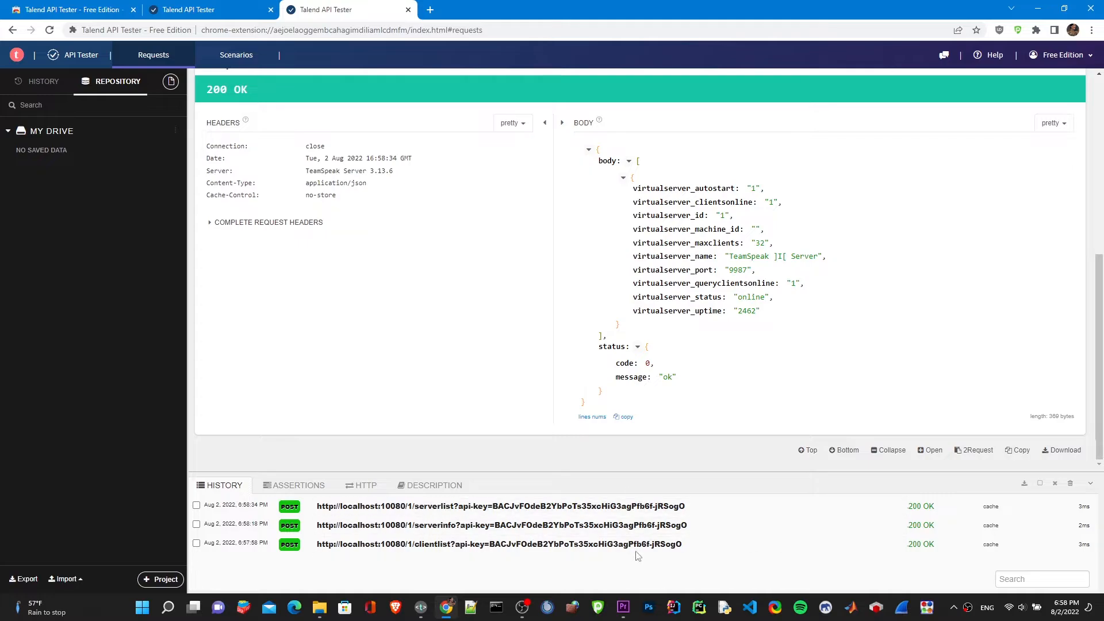
click(290, 507)
click(613, 179)
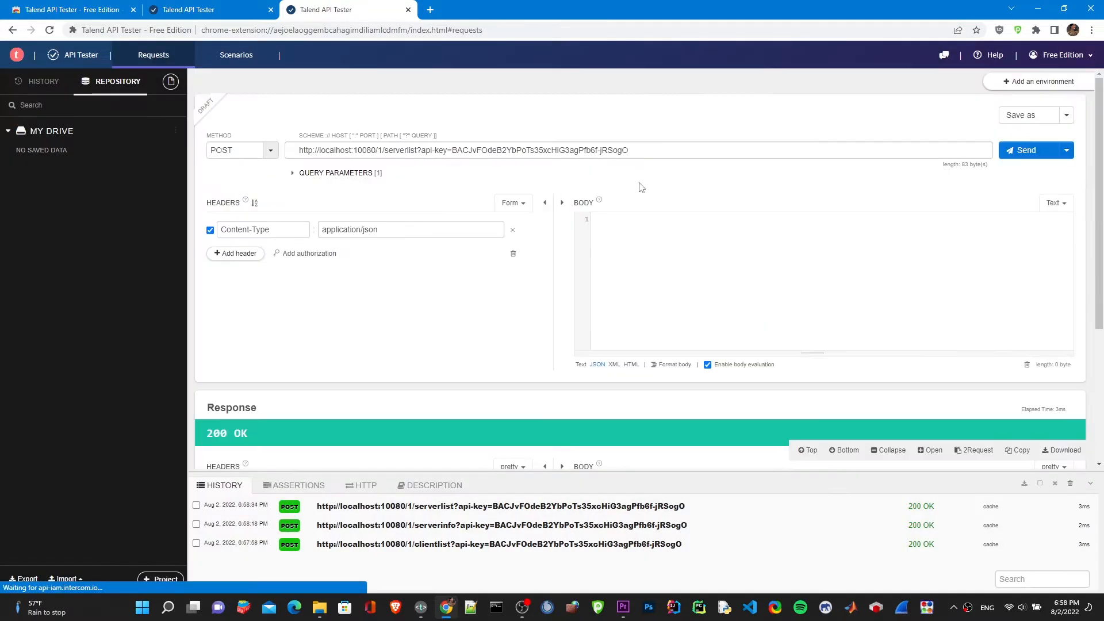
scroll(695, 313, down, 3)
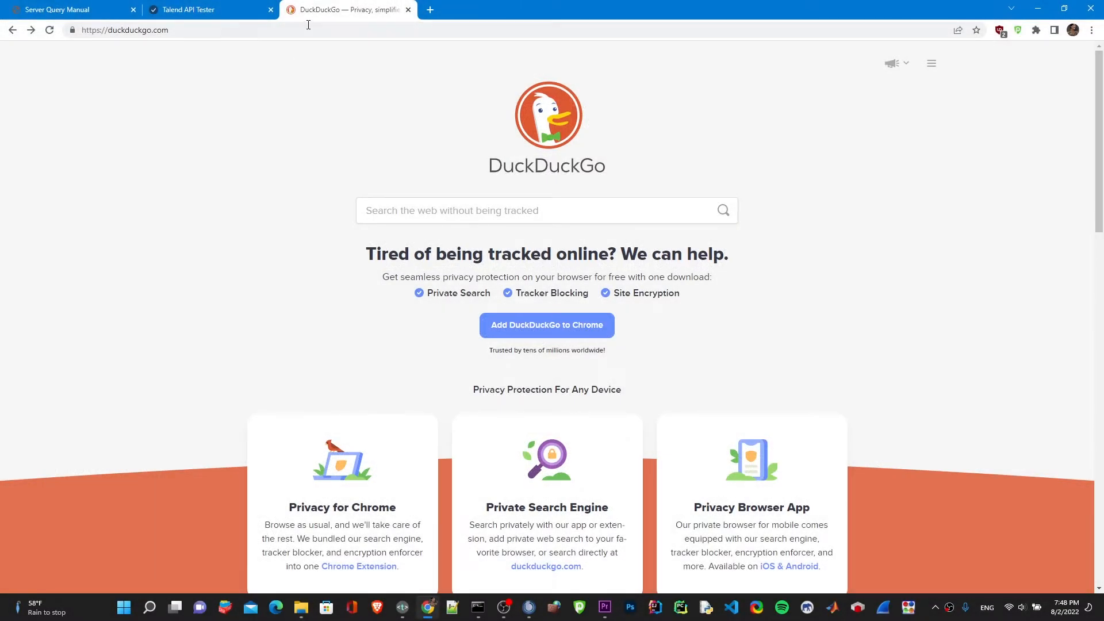
- Run the channelcreate WebQuery URL with its API key but no parameters from the Chrome address bar and highlight the response message
click(298, 33)
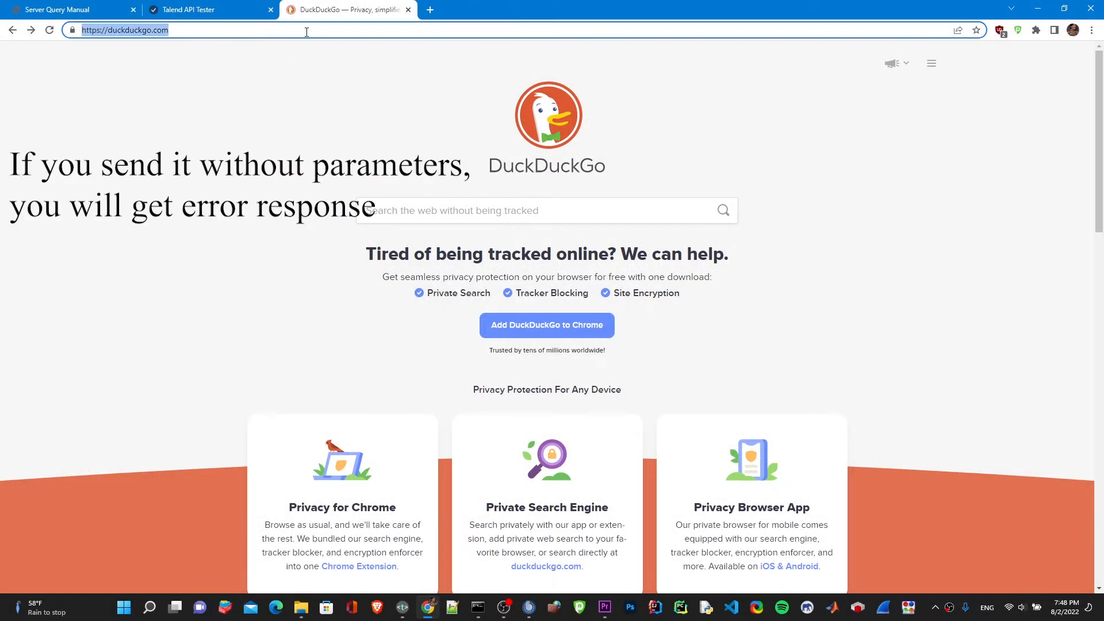
key(ctrl+v)
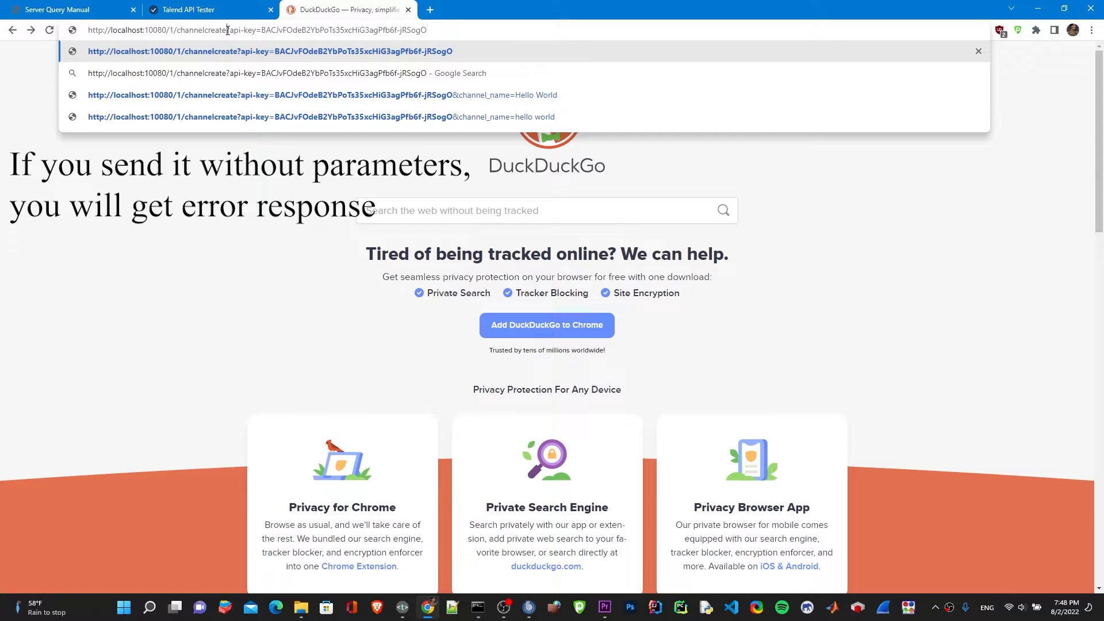
drag(228, 29, 181, 33)
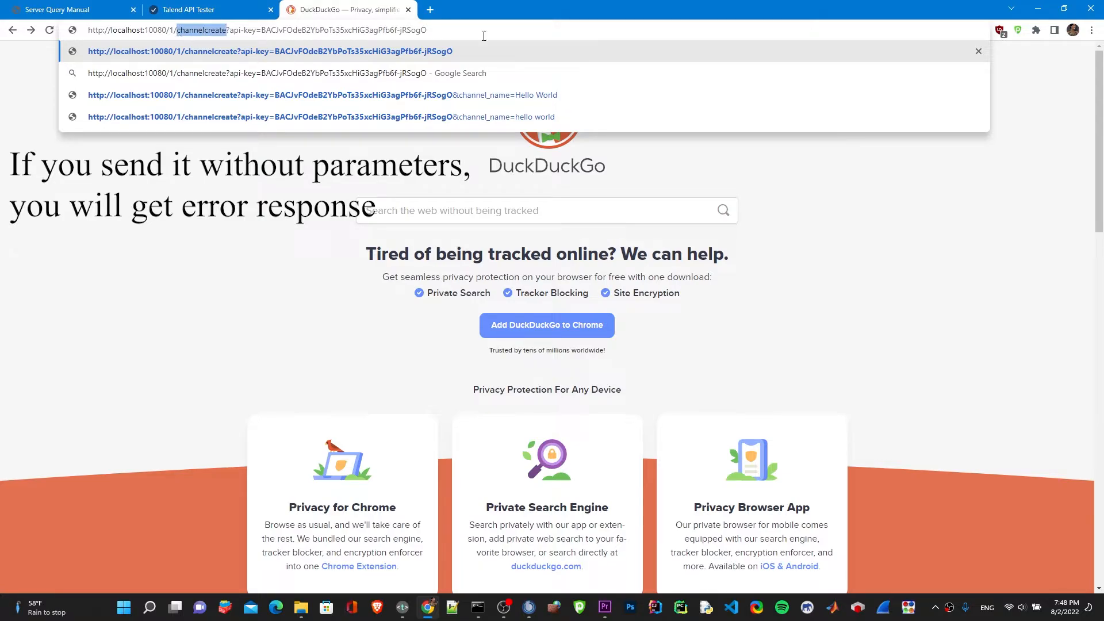
click(458, 32)
key(Return)
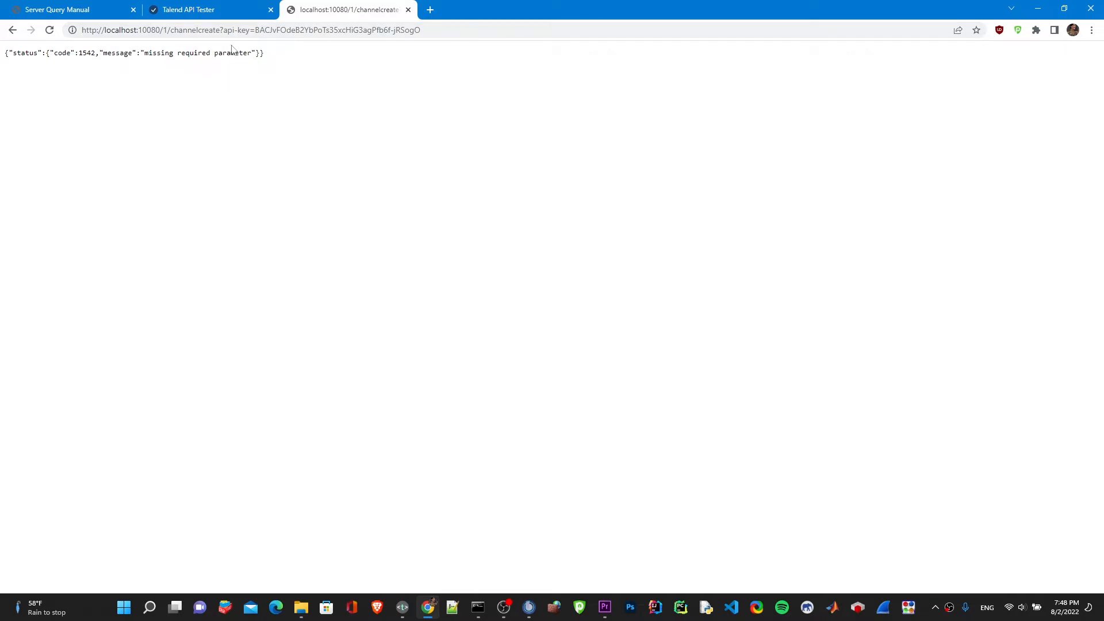
drag(255, 53, 119, 55)
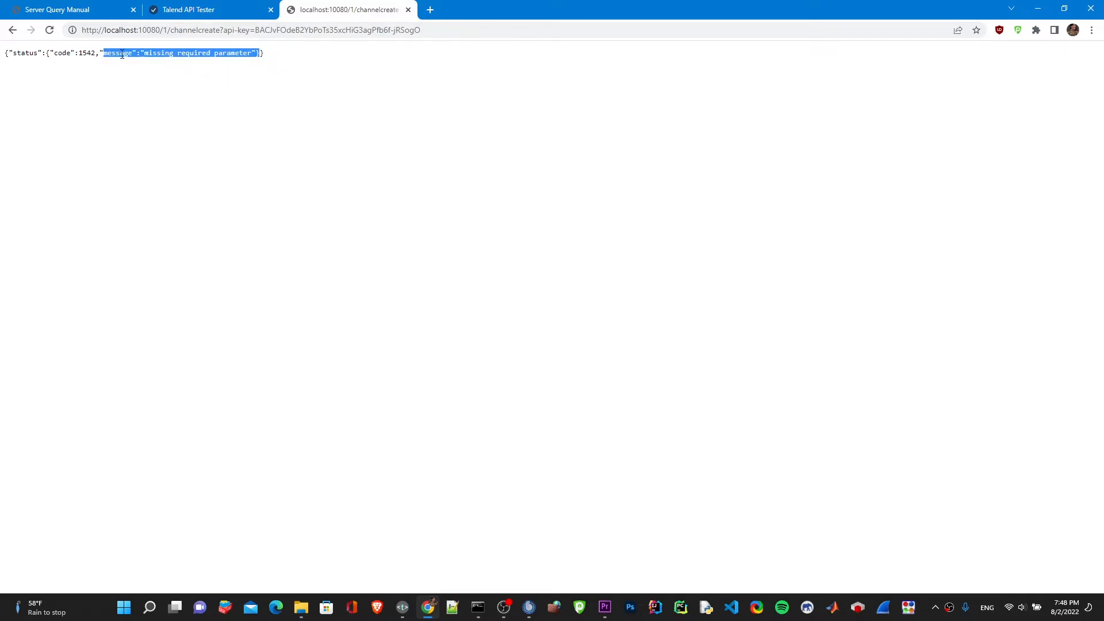
- Search the Server Query Manual for channelcreate and highlight its channel_name syntax there and in webquery.txt
click(70, 8)
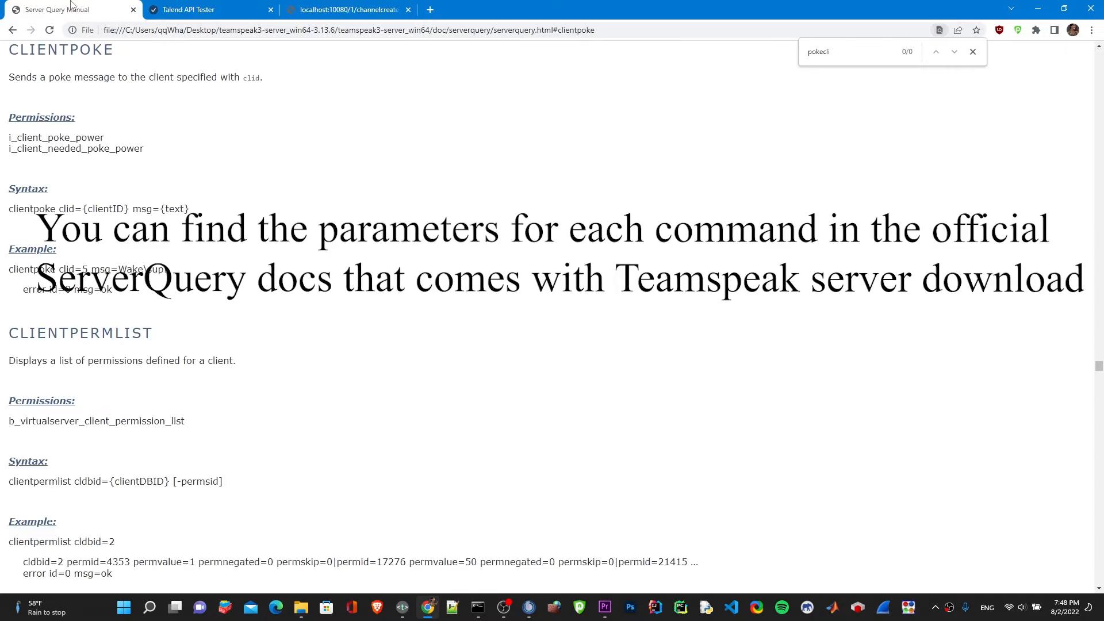
double_click(837, 47)
text(channelc)
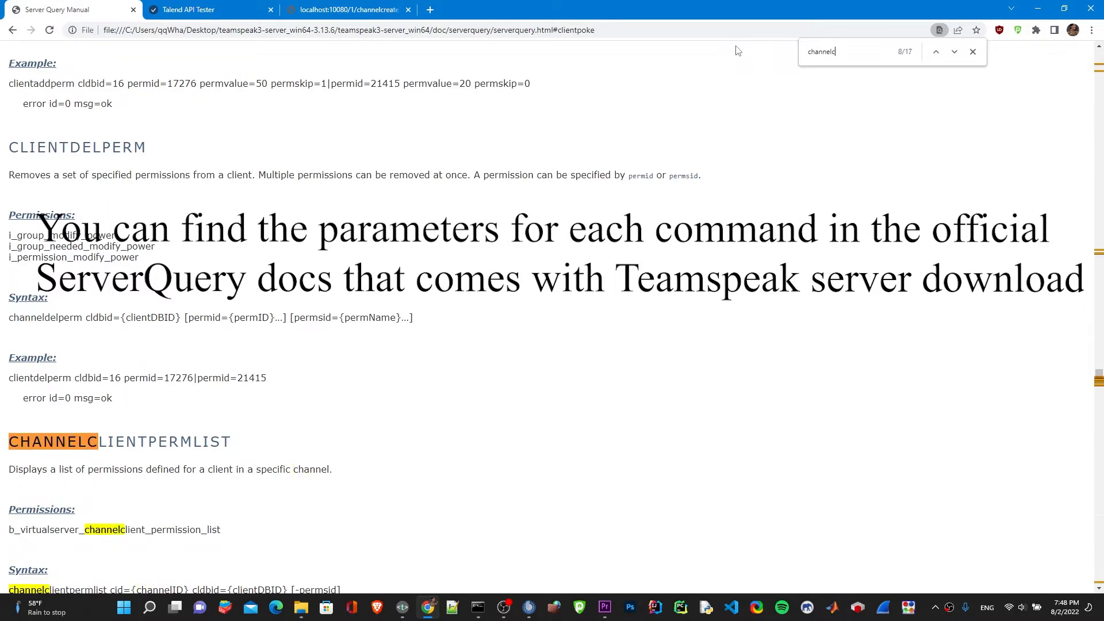
text(reate)
click(112, 317)
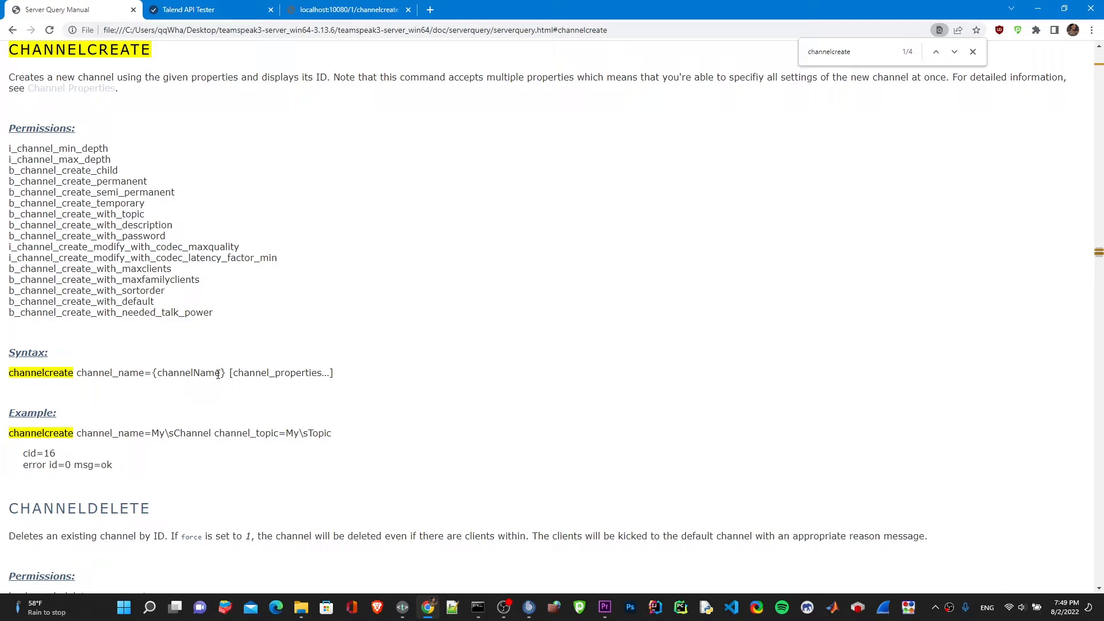
drag(212, 372, 8, 374)
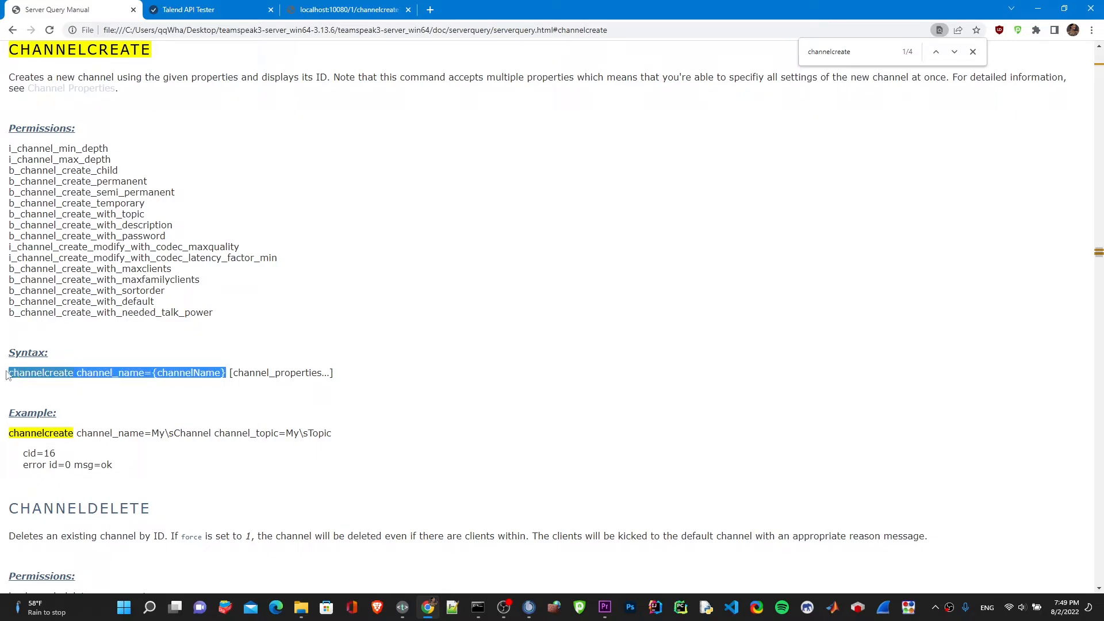
click(402, 607)
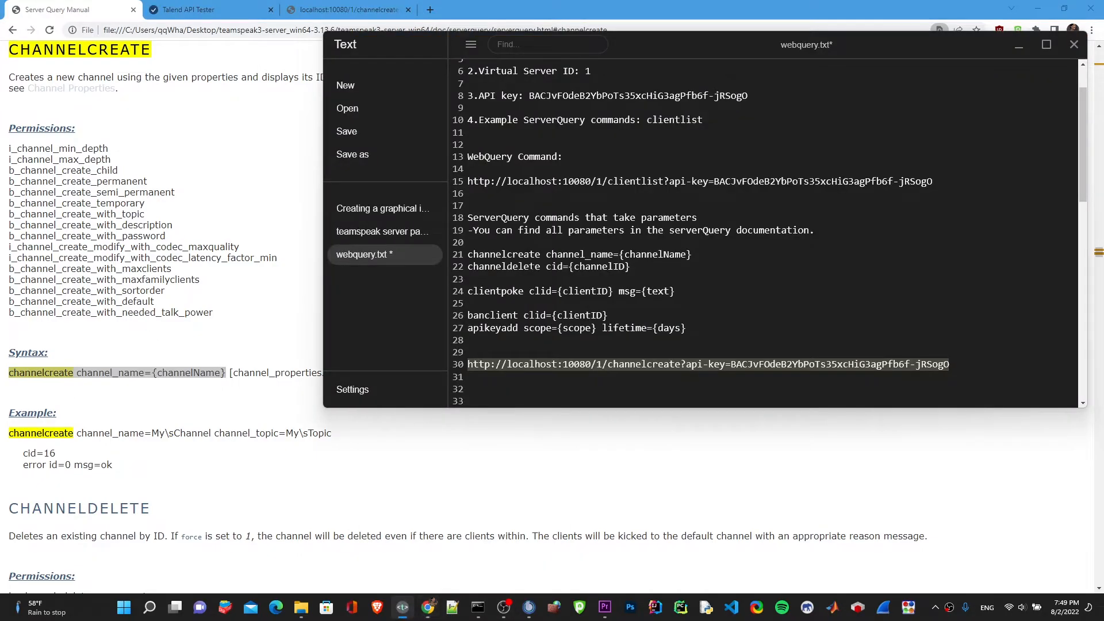
drag(540, 254, 687, 254)
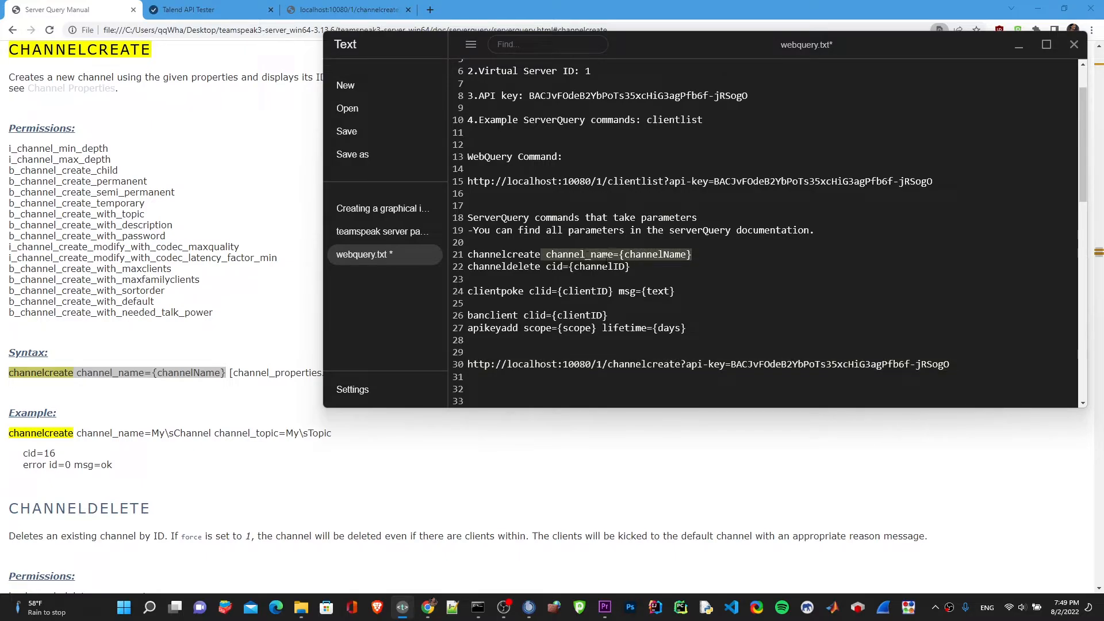
- Append an &channel_name= parameter to the channelcreate URL in Chrome with a "<Your channel name here" placeholder as its value
click(333, 9)
click(431, 30)
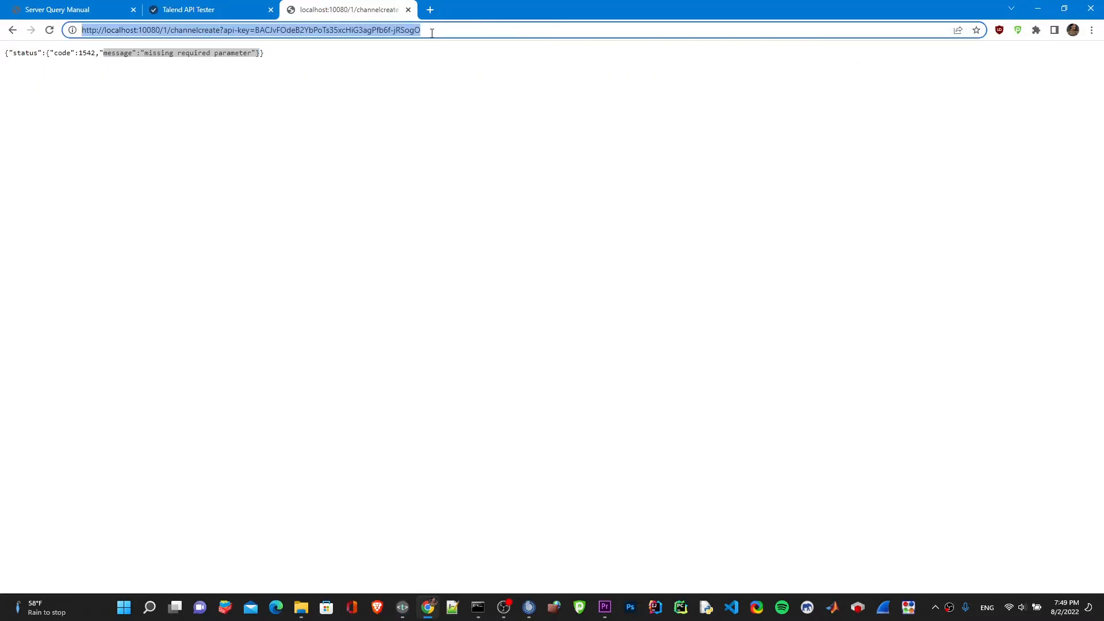
click(451, 32)
text(&)
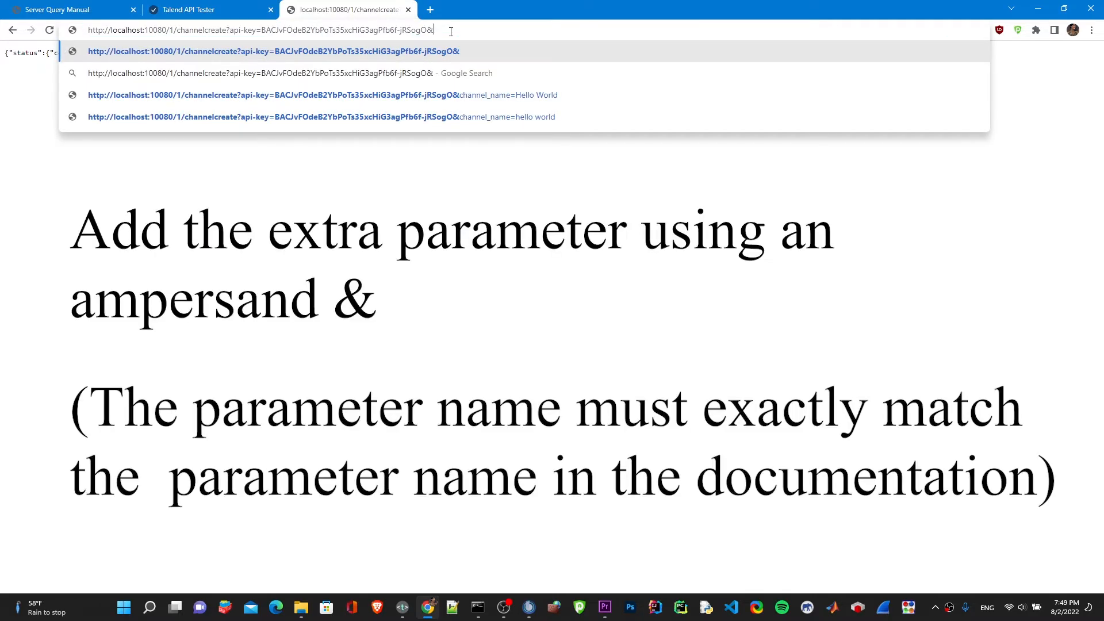
text(channel_na)
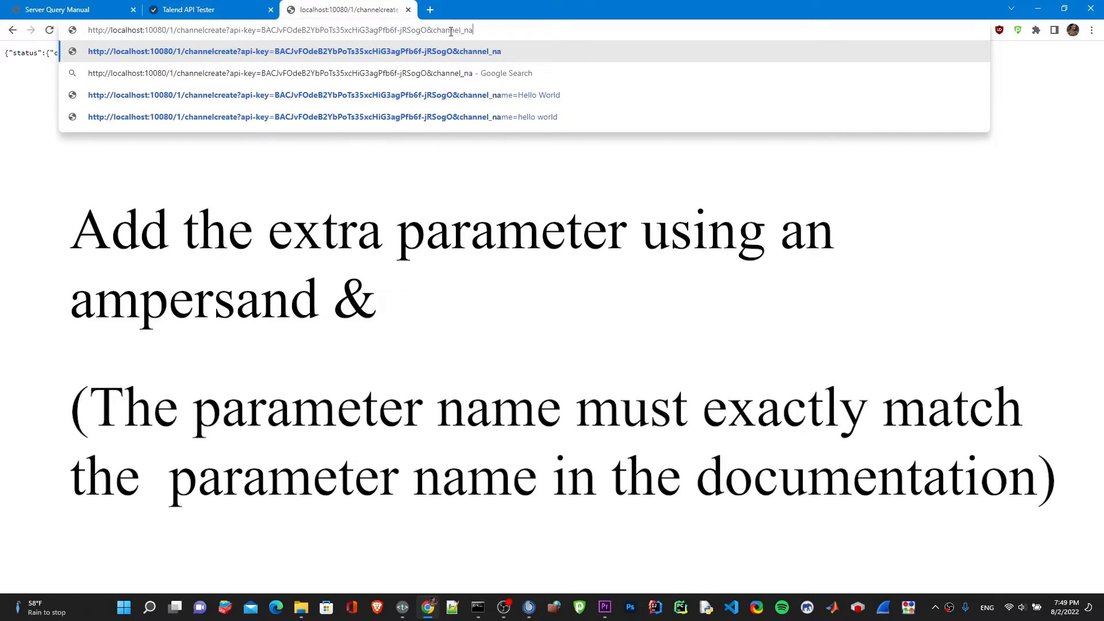
text(me=)
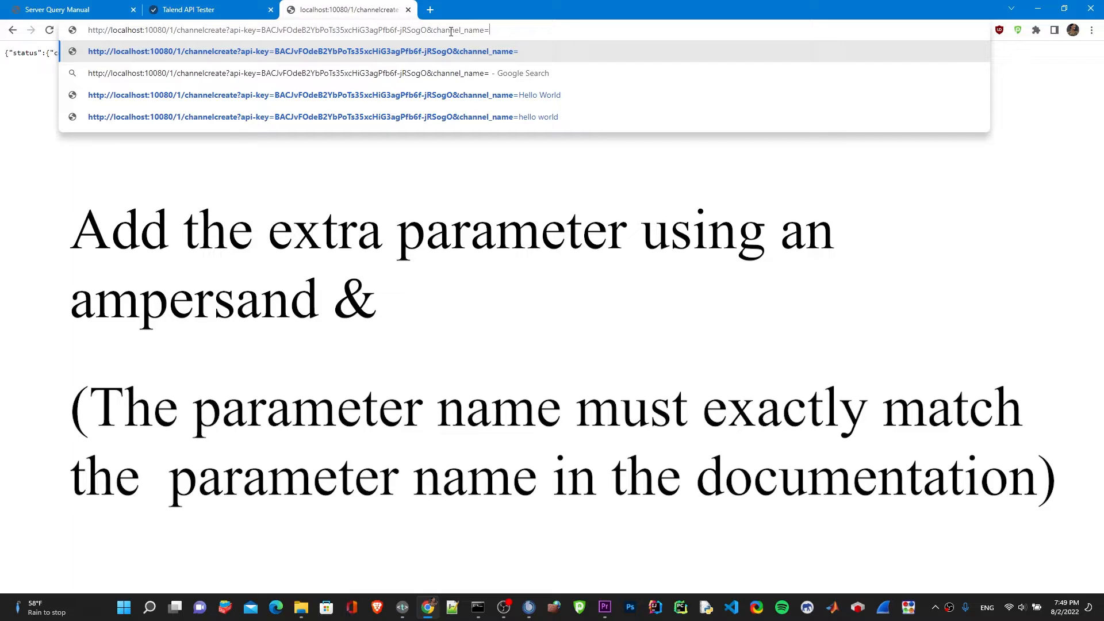
text(<Y)
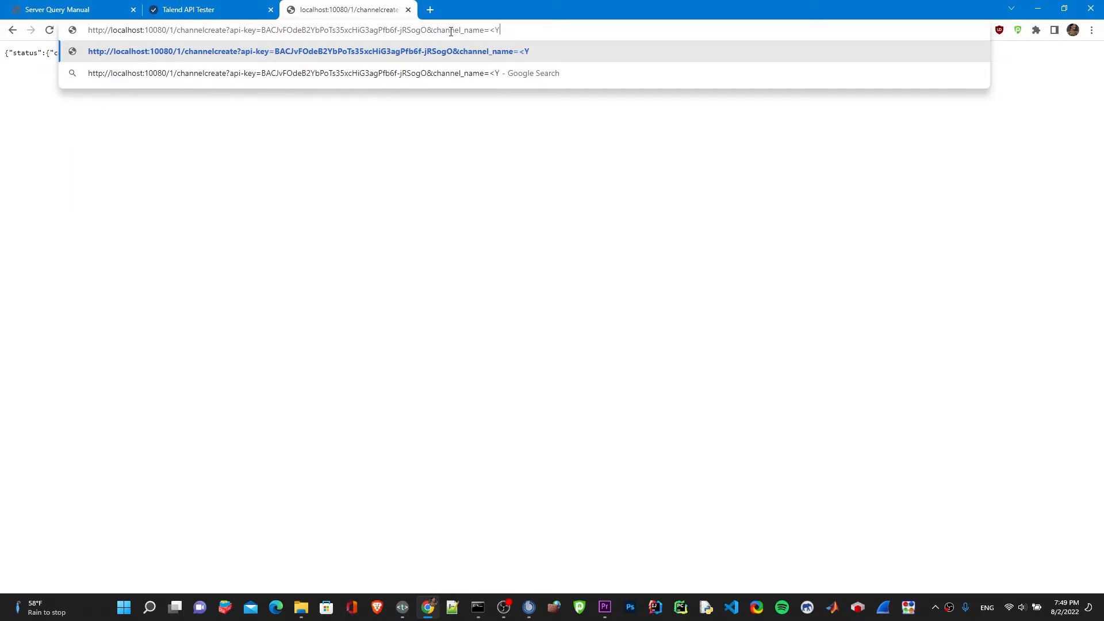
text(our channel name here)
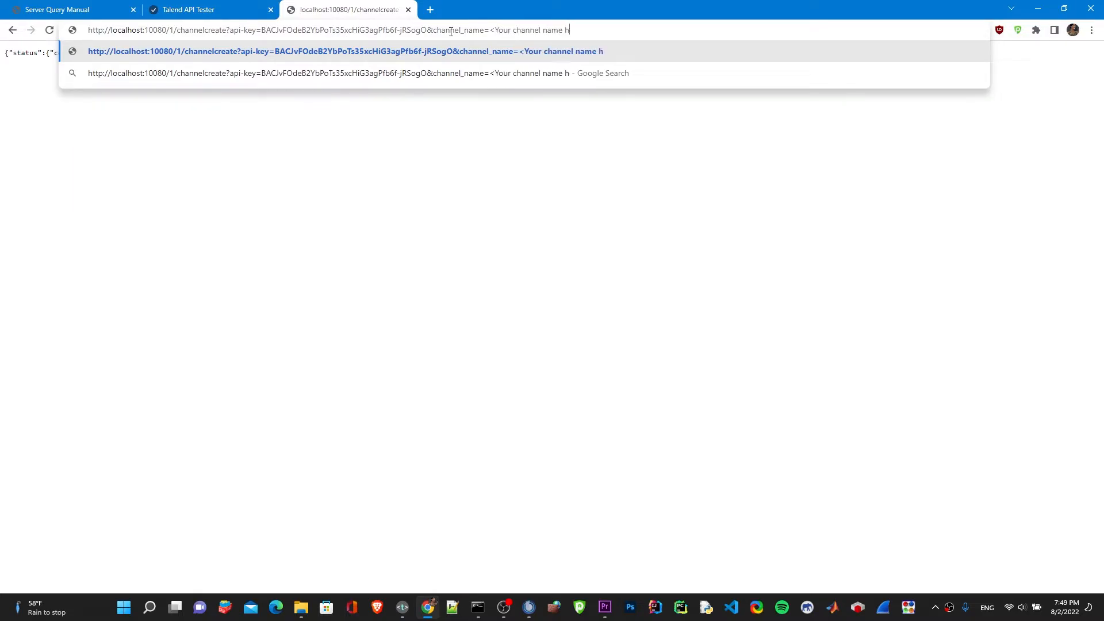
- Replace the placeholder value of channel_name in the URL with Hello World
key(BackSpace)
key(BackSpace)
key(BackSpace)
key(BackSpace)
key(BackSpace)
key(BackSpace)
key(BackSpace)
key(BackSpace)
key(BackSpace)
key(BackSpace)
key(BackSpace)
key(BackSpace)
key(BackSpace)
key(BackSpace)
key(BackSpace)
key(BackSpace)
key(BackSpace)
key(BackSpace)
key(BackSpace)
key(BackSpace)
text(Hel)
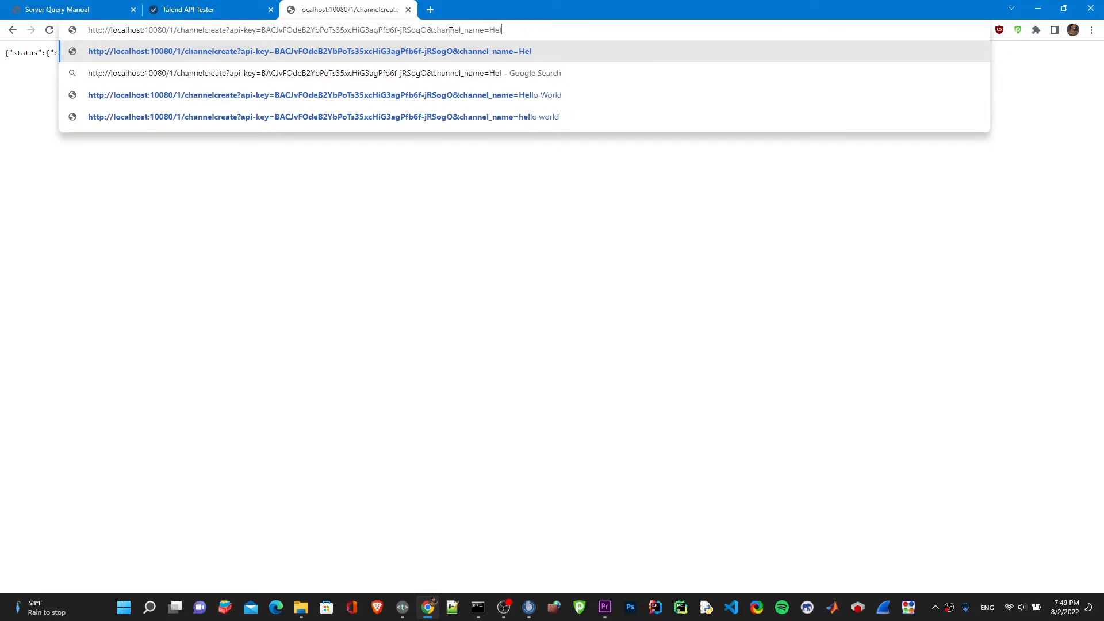
text(lo World)
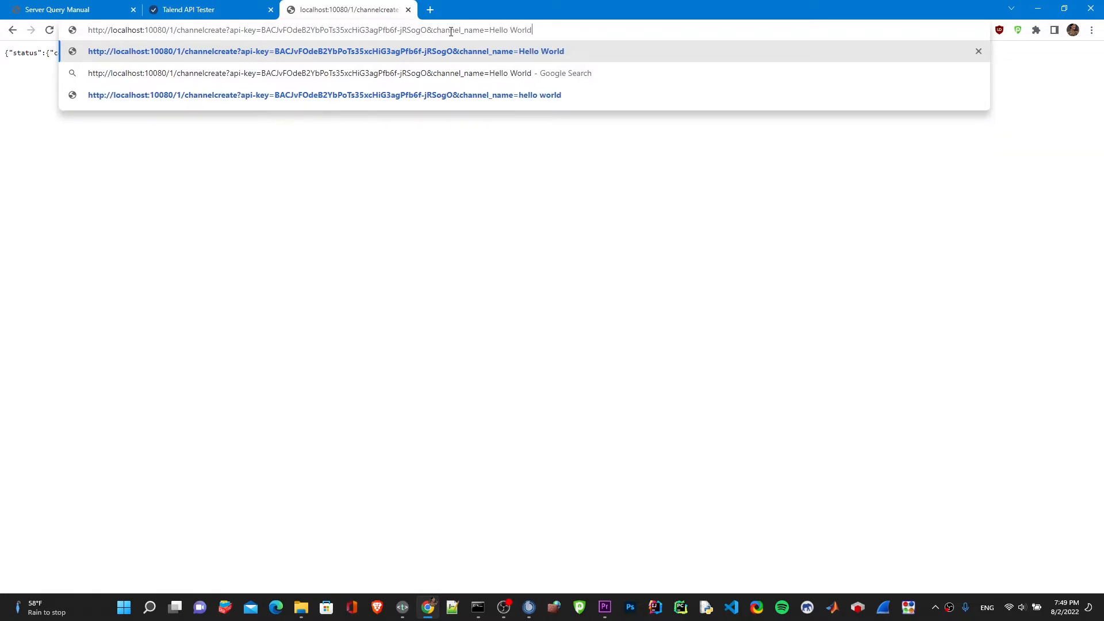
- Check the current channels in the TeamSpeak 3 client and send the channelcreate request for Hello World from Chrome
click(529, 609)
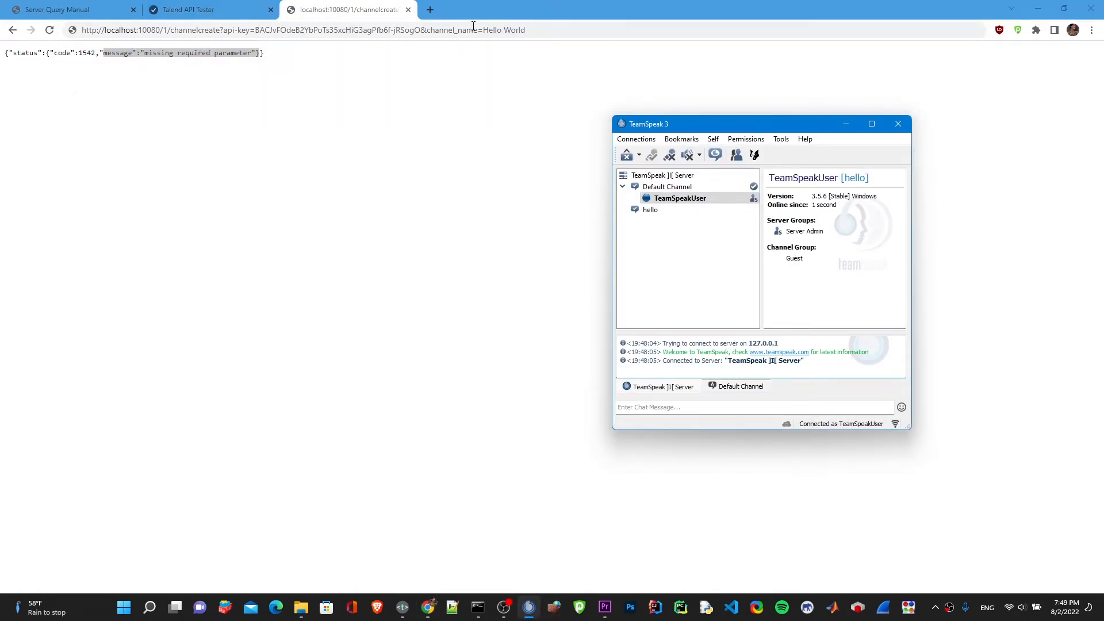
click(537, 33)
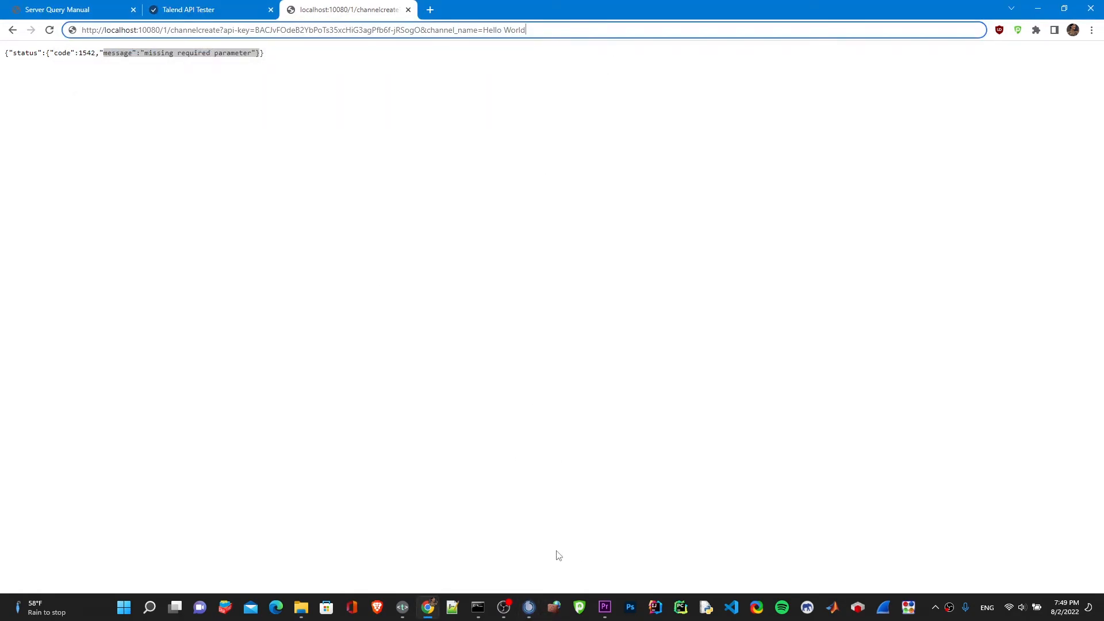
click(529, 607)
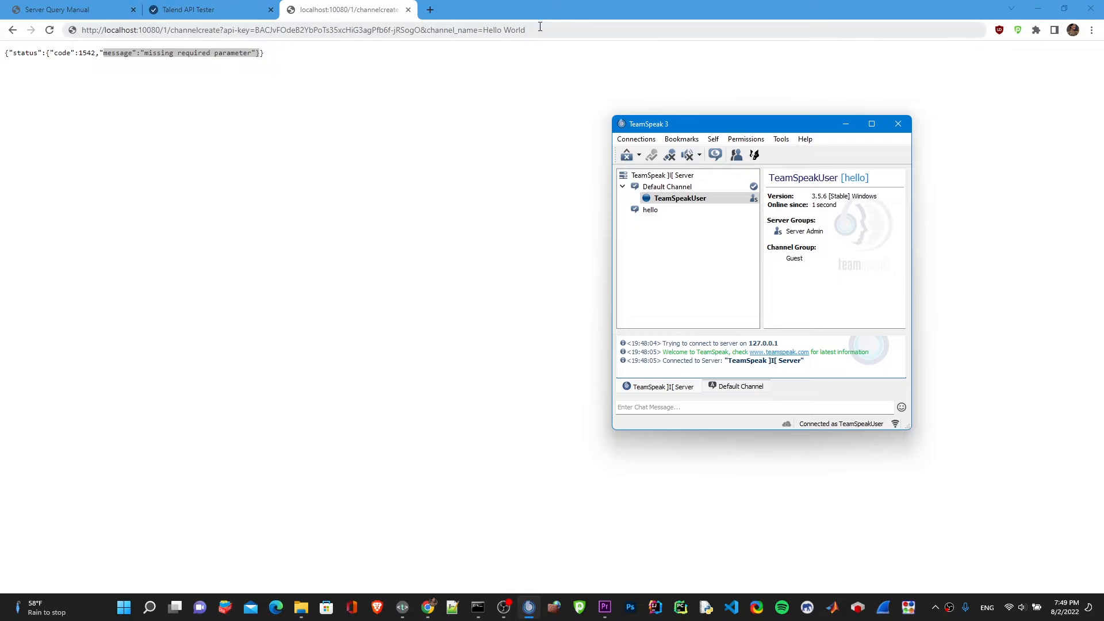
click(540, 27)
key(Return)
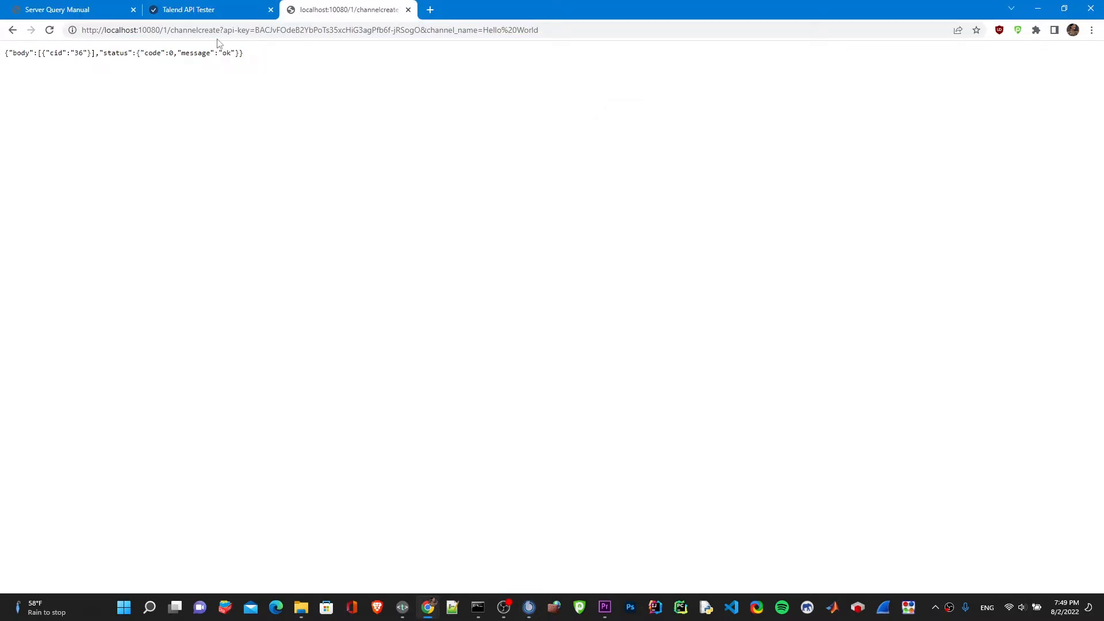
- Highlight the status in the channelcreate response and join the Hello World channel in the TeamSpeak 3 client
drag(244, 53, 141, 53)
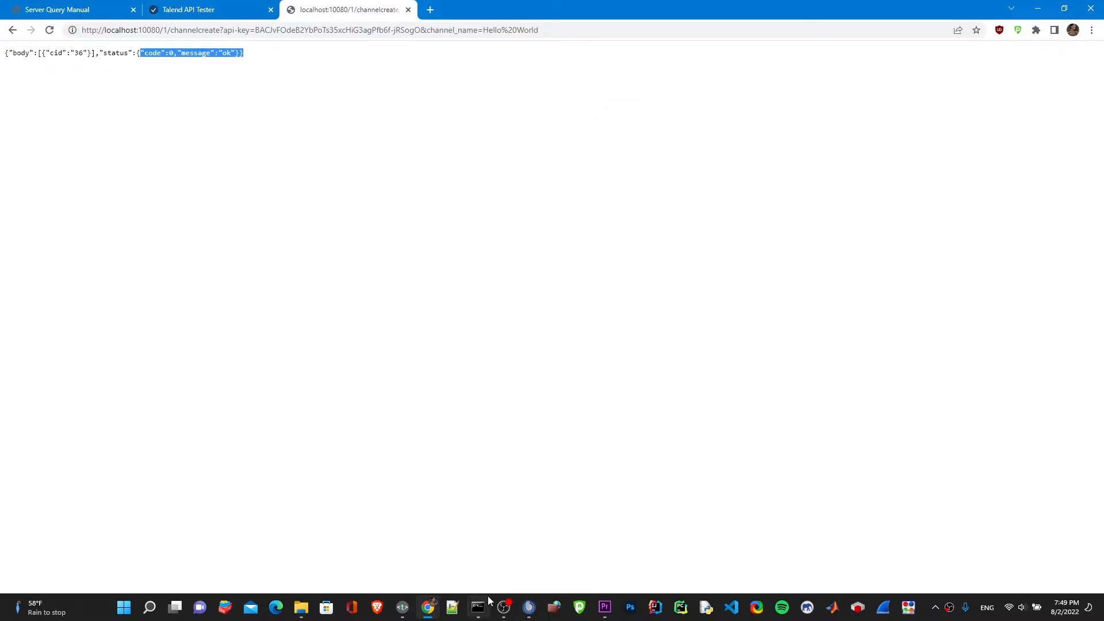
click(529, 607)
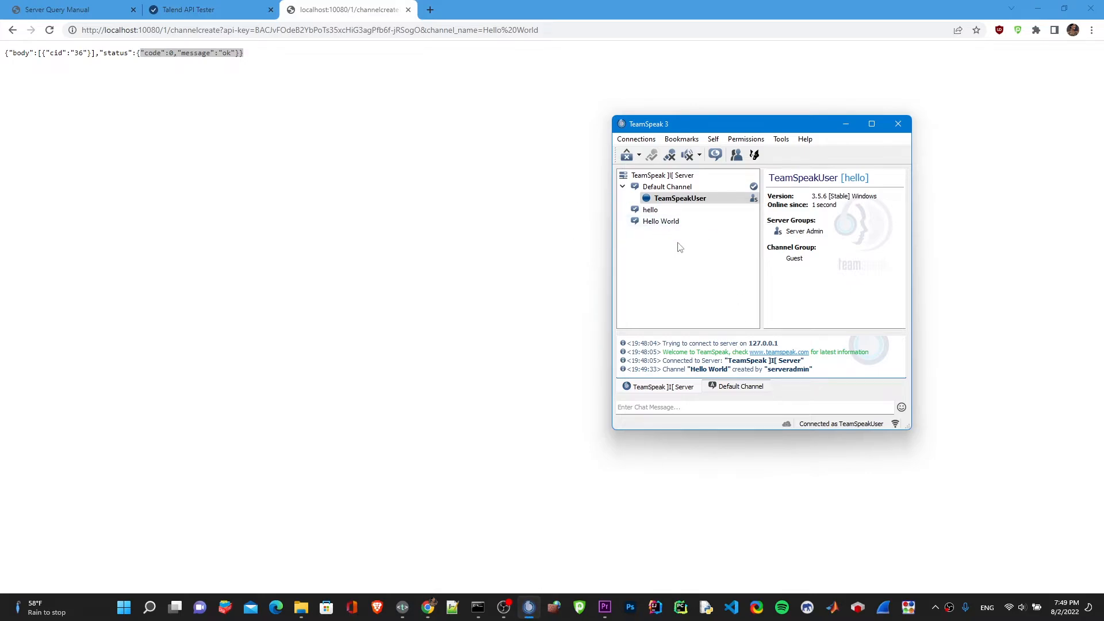
click(672, 224)
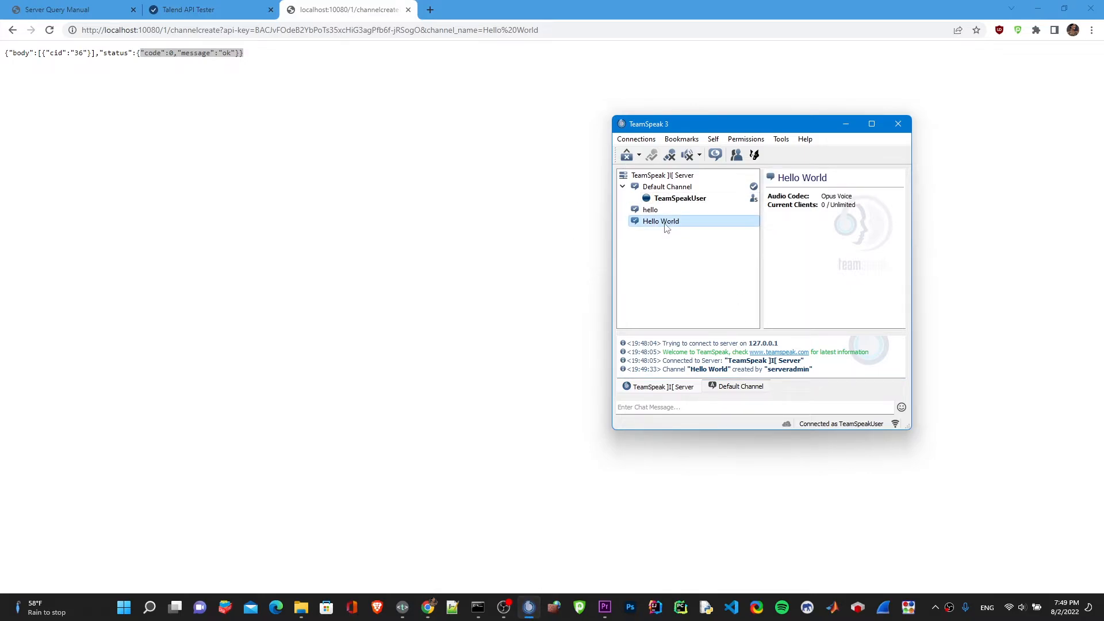
double_click(670, 224)
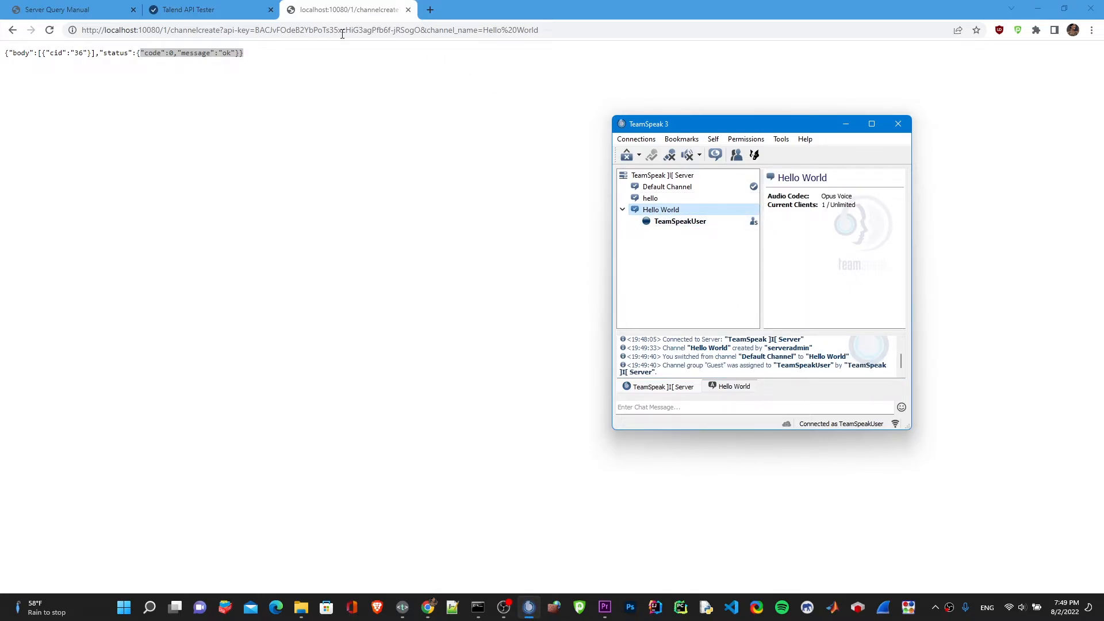
- Remove the channel_name parameter from the URL in Chrome, change the command to channellist and run it
click(478, 35)
drag(557, 33, 423, 35)
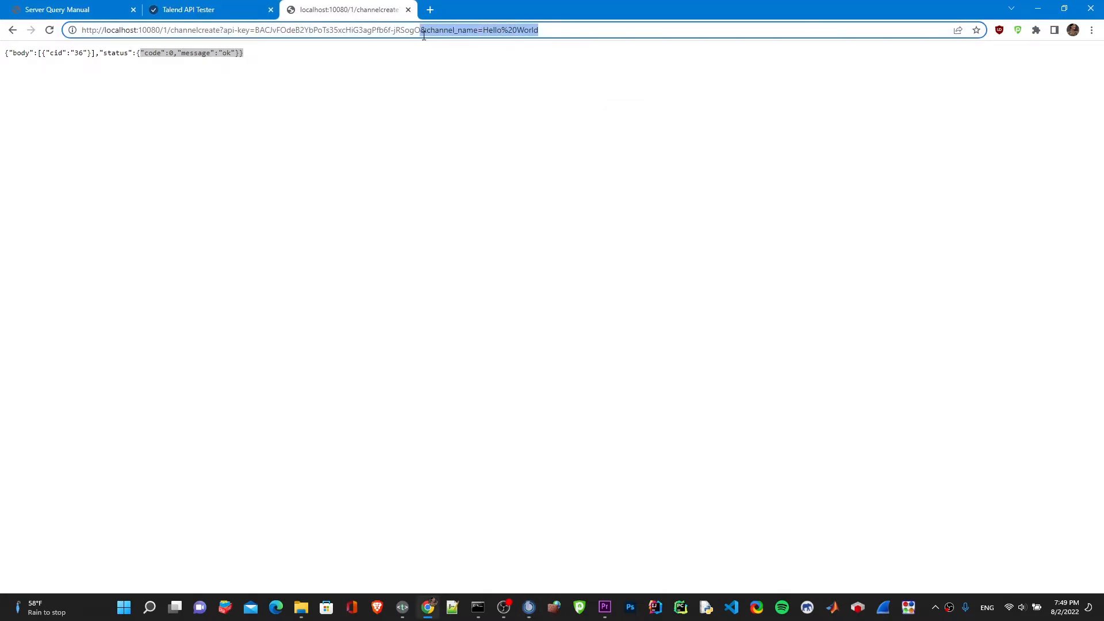
key(BackSpace)
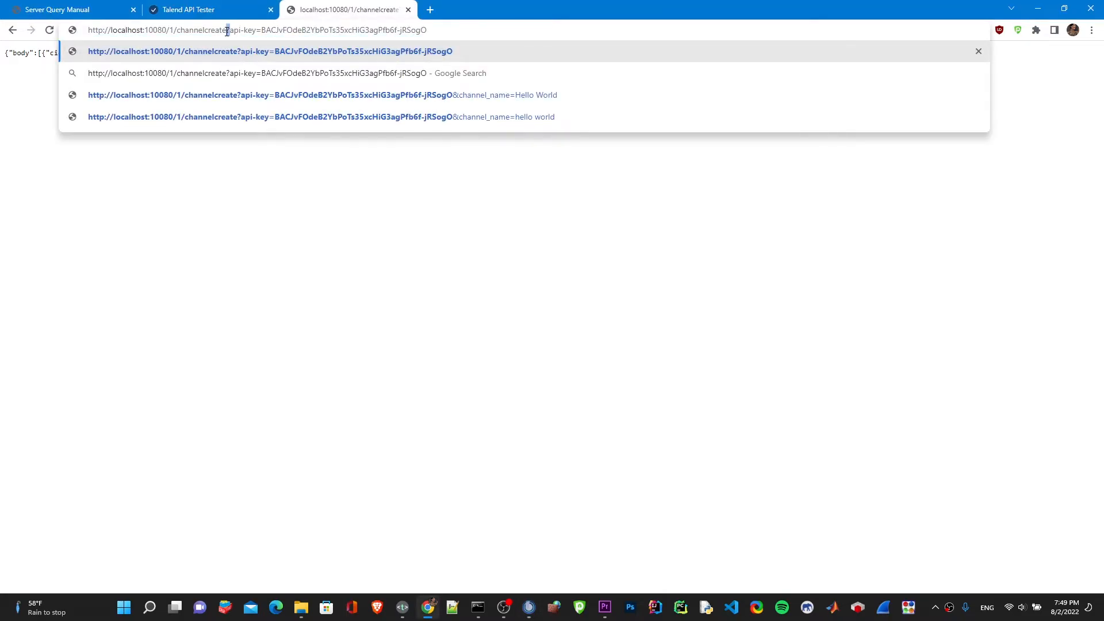
click(230, 29)
key(BackSpace)
key(BackSpace)
key(BackSpace)
key(BackSpace)
key(BackSpace)
key(BackSpace)
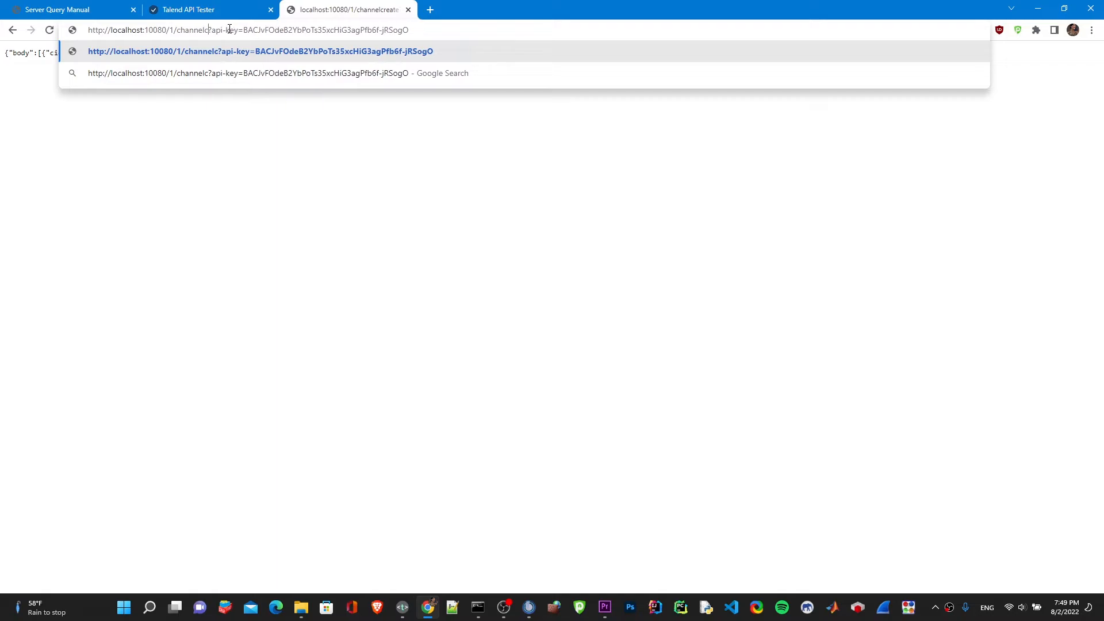
text(list)
key(Return)
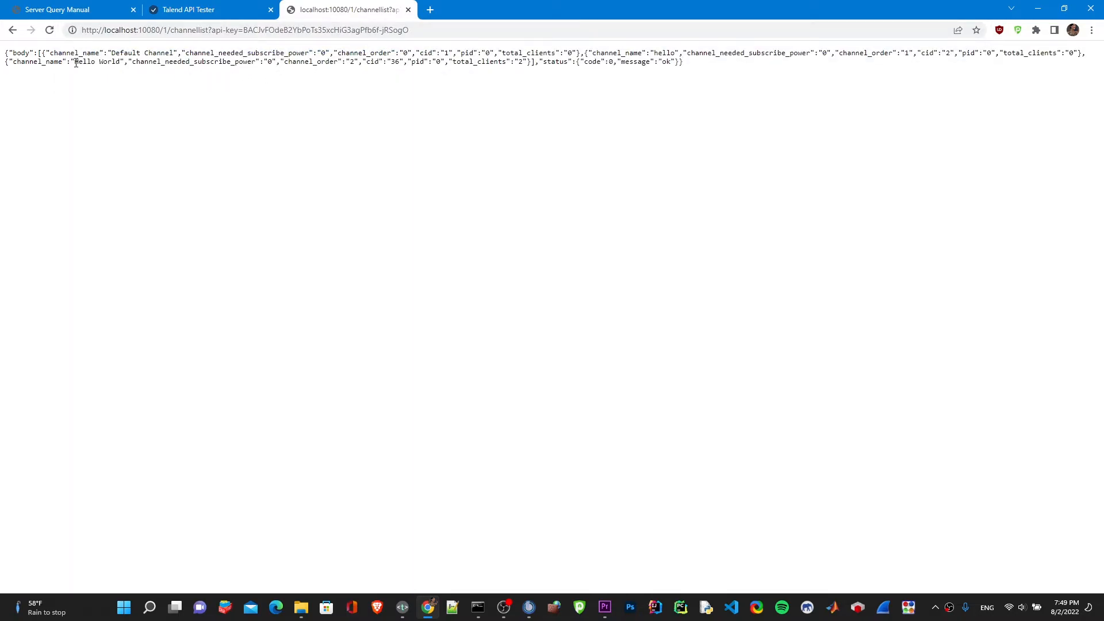
- Highlight the Hello World channel's name and its cid value in the channellist response
drag(75, 63, 125, 62)
double_click(395, 64)
drag(399, 64, 397, 65)
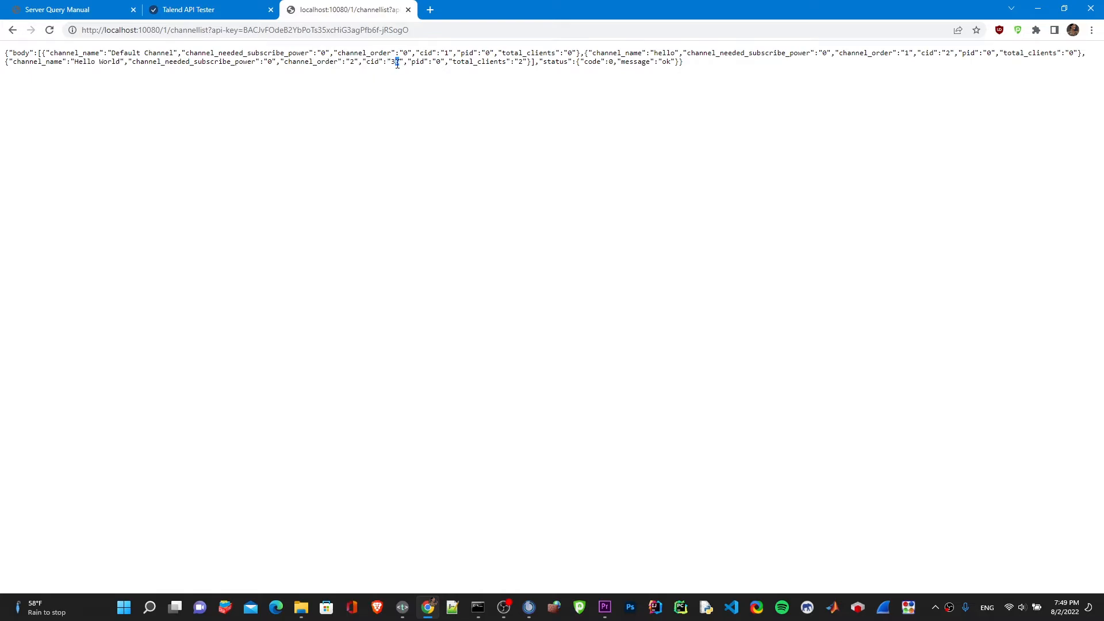
- Change the command in the URL to channeldelete and append the parameter &cid=36
click(222, 31)
click(219, 30)
key(BackSpace)
key(BackSpace)
key(BackSpace)
key(BackSpace)
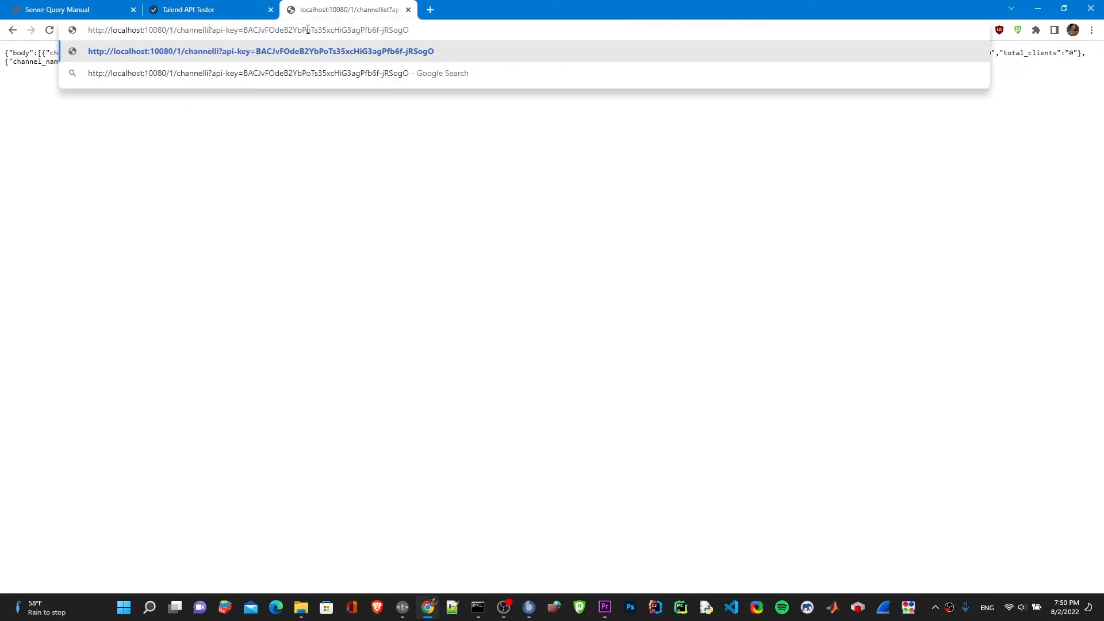
text(delete)
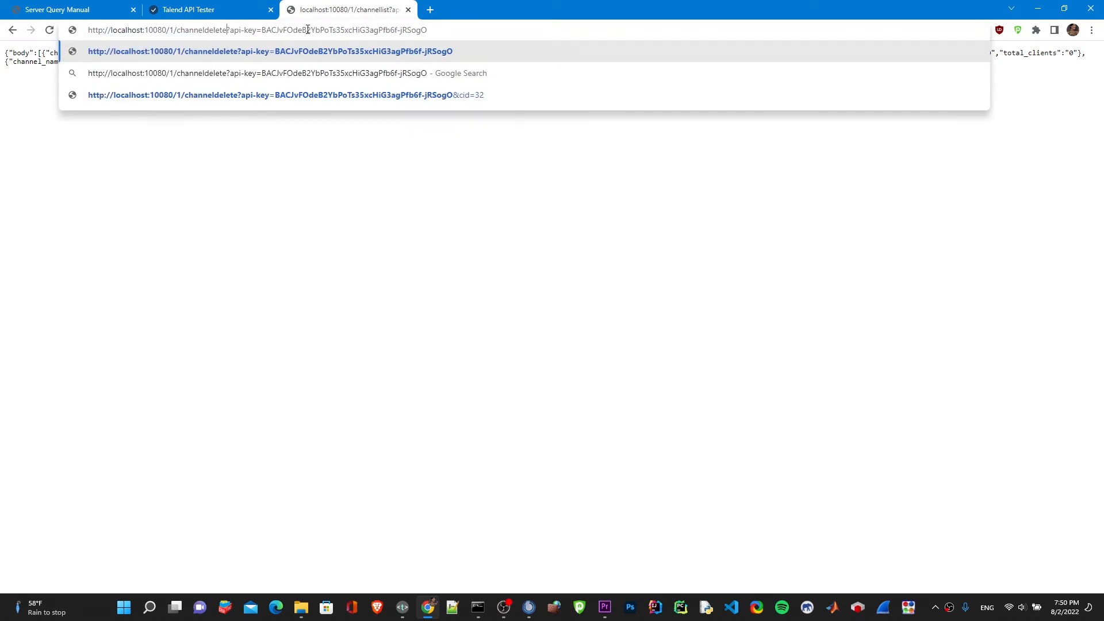
text(&cid=36)
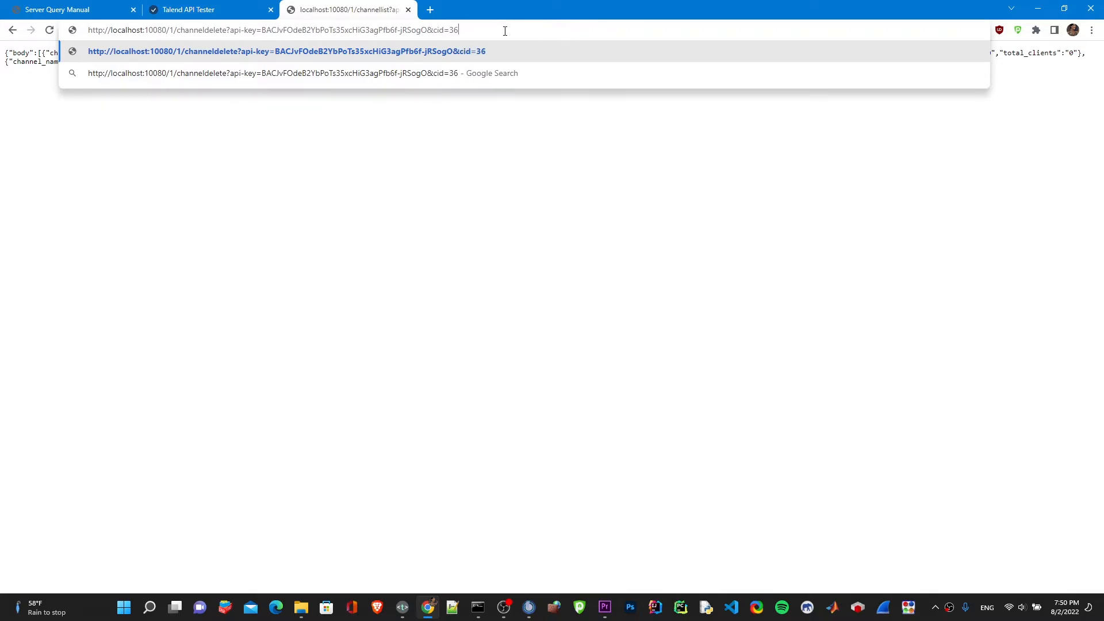
- Check the cid parameter of channeldelete in webquery.txt and send the channeldelete request for cid 36 from Chrome
click(403, 607)
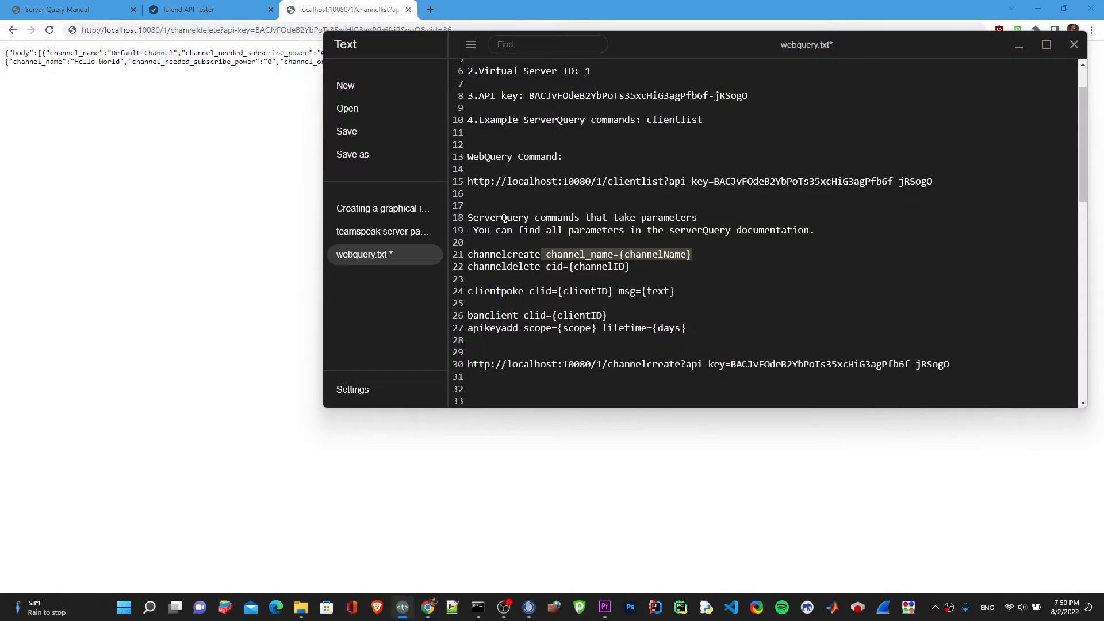
drag(546, 268, 625, 268)
click(631, 268)
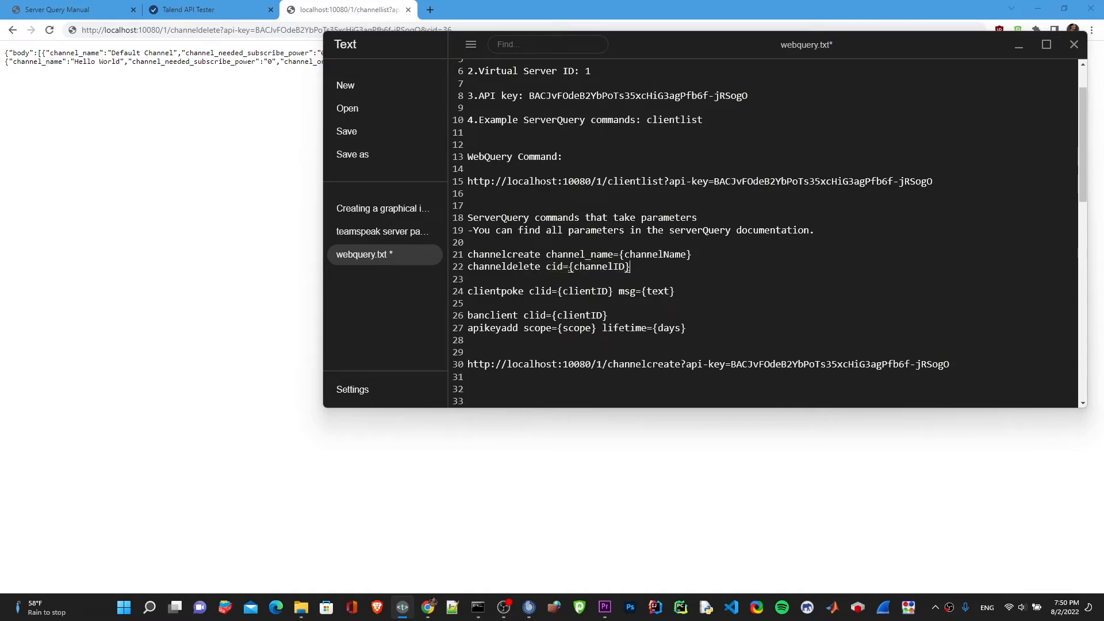
click(395, 30)
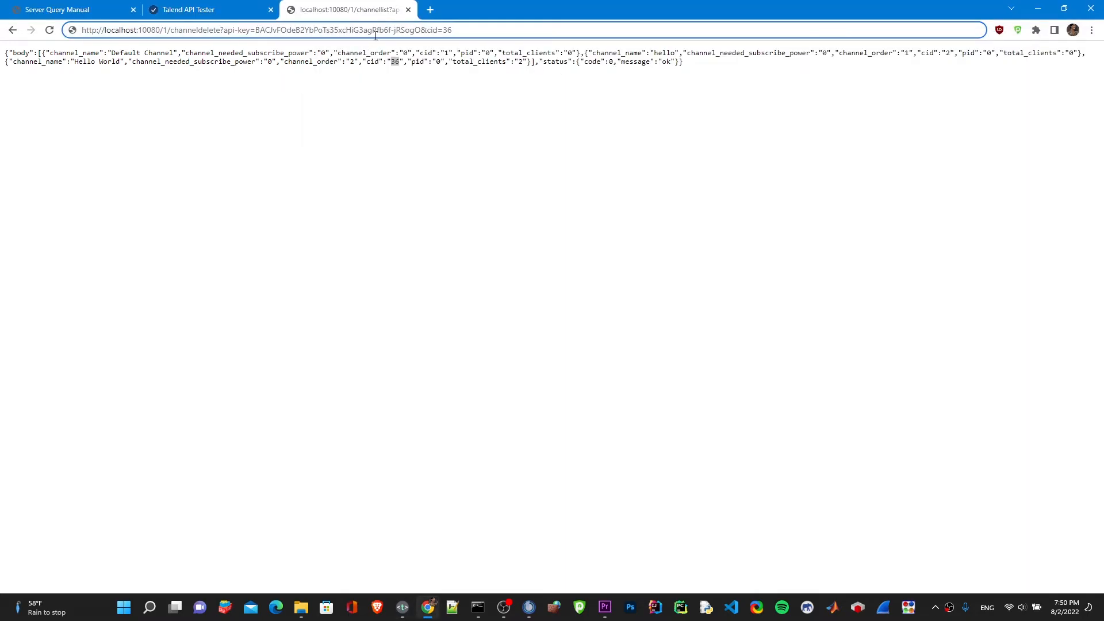
key(Return)
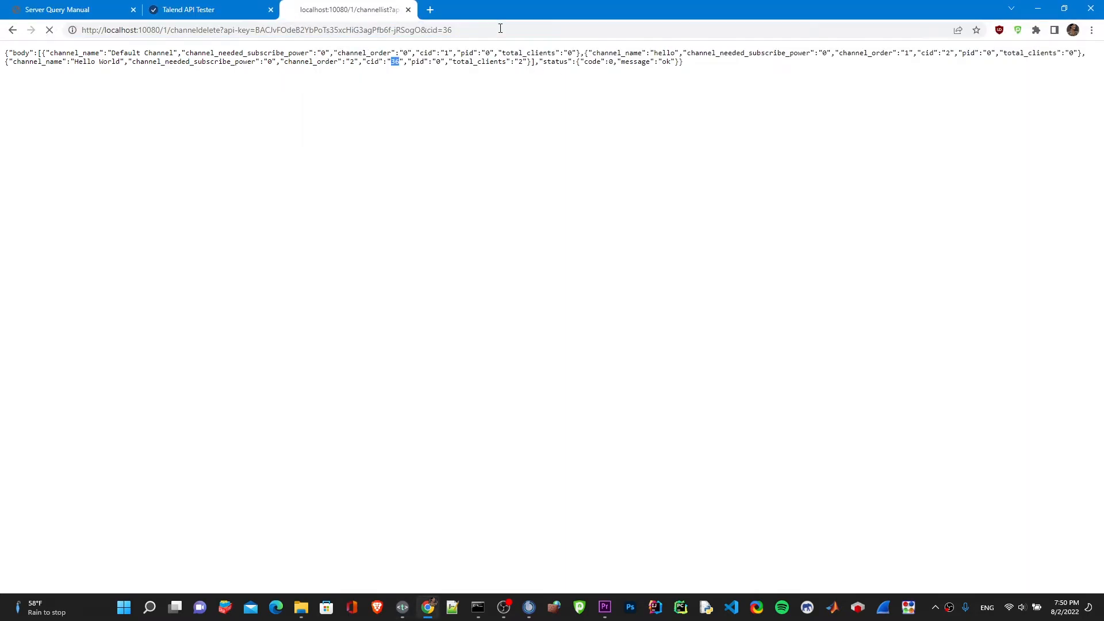
- Rerun the channeldelete request with &force=1 appended and check the channel list in the TeamSpeak 3 client
click(463, 30)
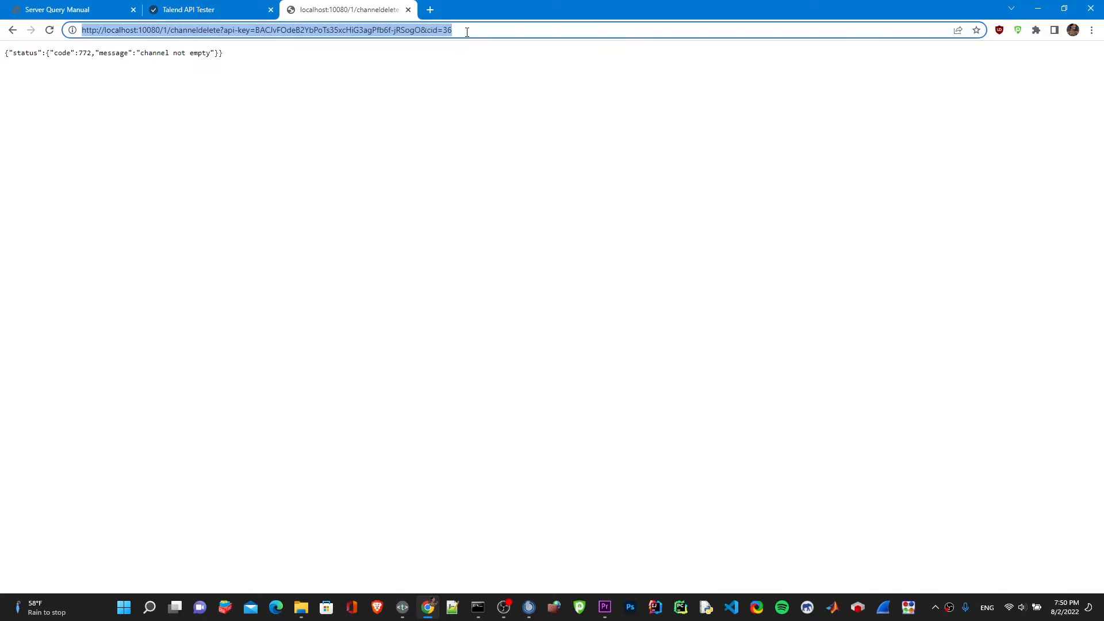
click(487, 31)
text(&force=)
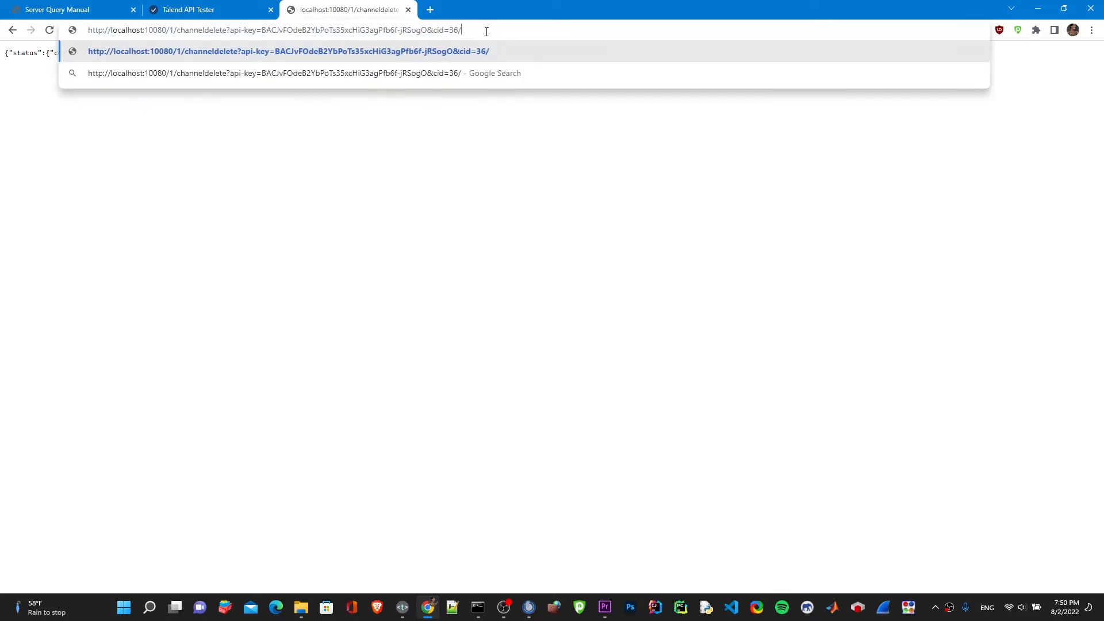
text(1)
key(Return)
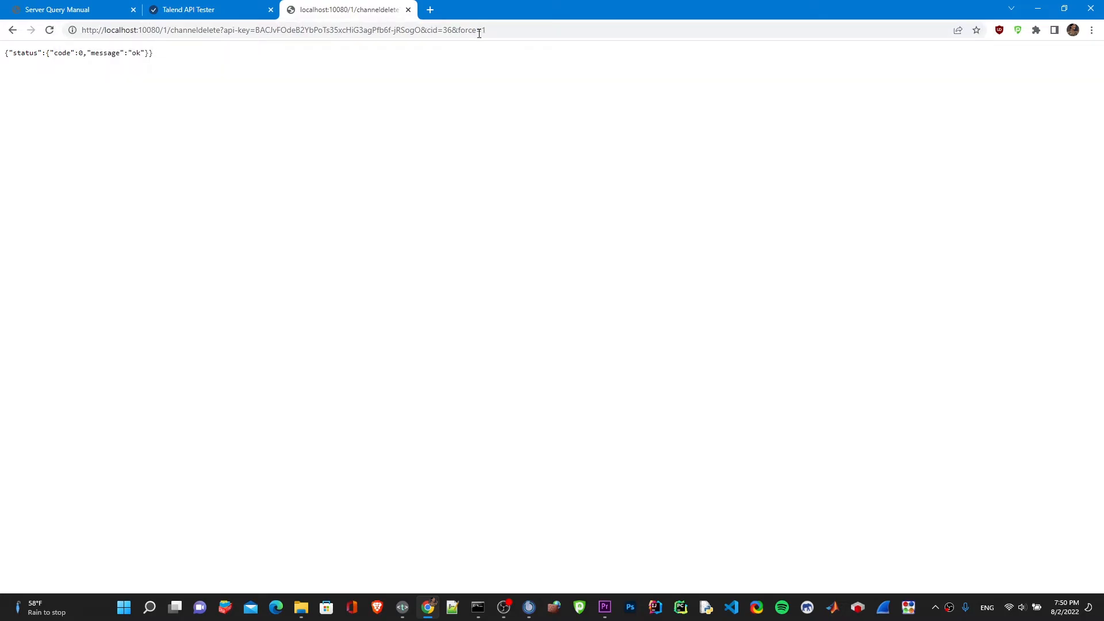
click(529, 607)
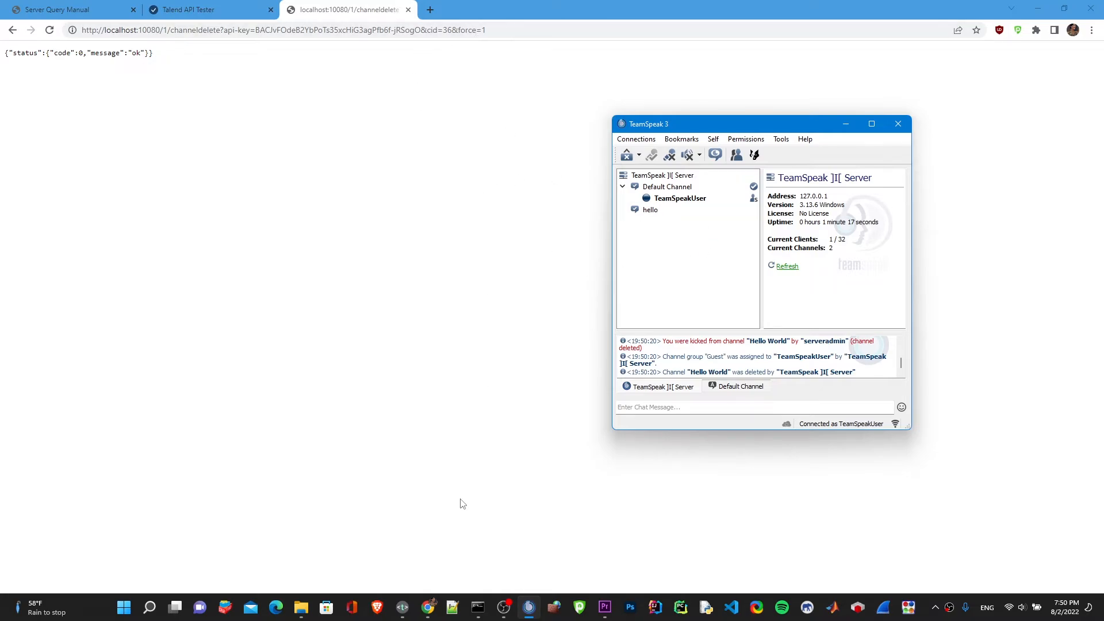
- Highlight the clientpoke syntax in webquery.txt and change the command in Chrome's request URL to clientpoke
click(402, 607)
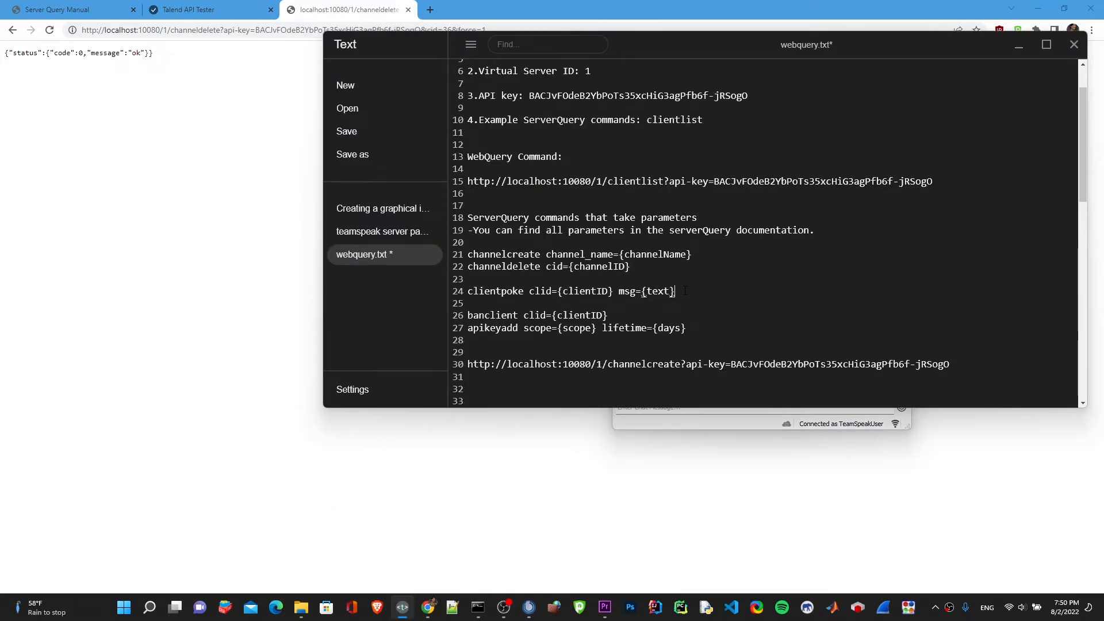
drag(684, 291, 473, 292)
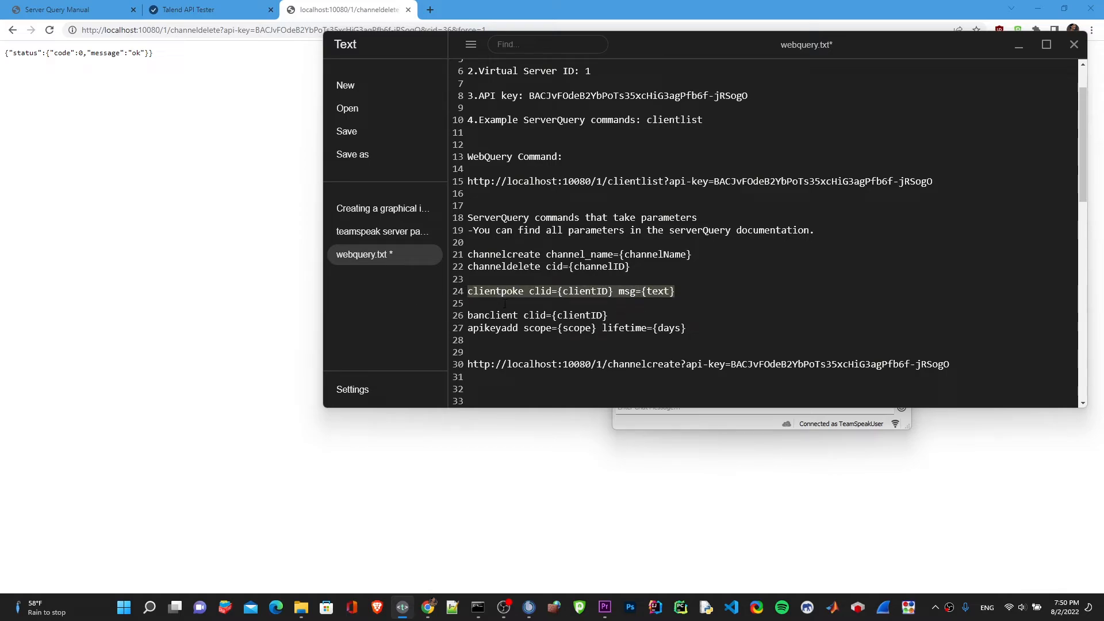
click(191, 30)
click(217, 30)
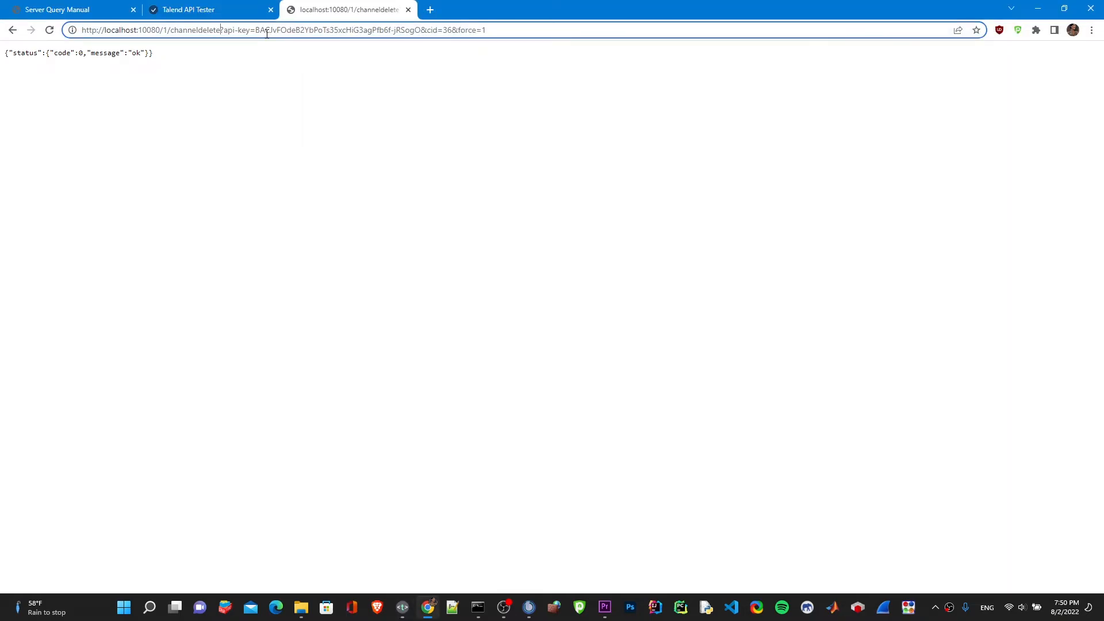
key(BackSpace)
key(BackSpace)
key(BackSpace)
key(BackSpace)
key(BackSpace)
key(BackSpace)
key(BackSpace)
key(BackSpace)
key(BackSpace)
key(BackSpace)
key(BackSpace)
key(BackSpace)
key(BackSpace)
text(clie)
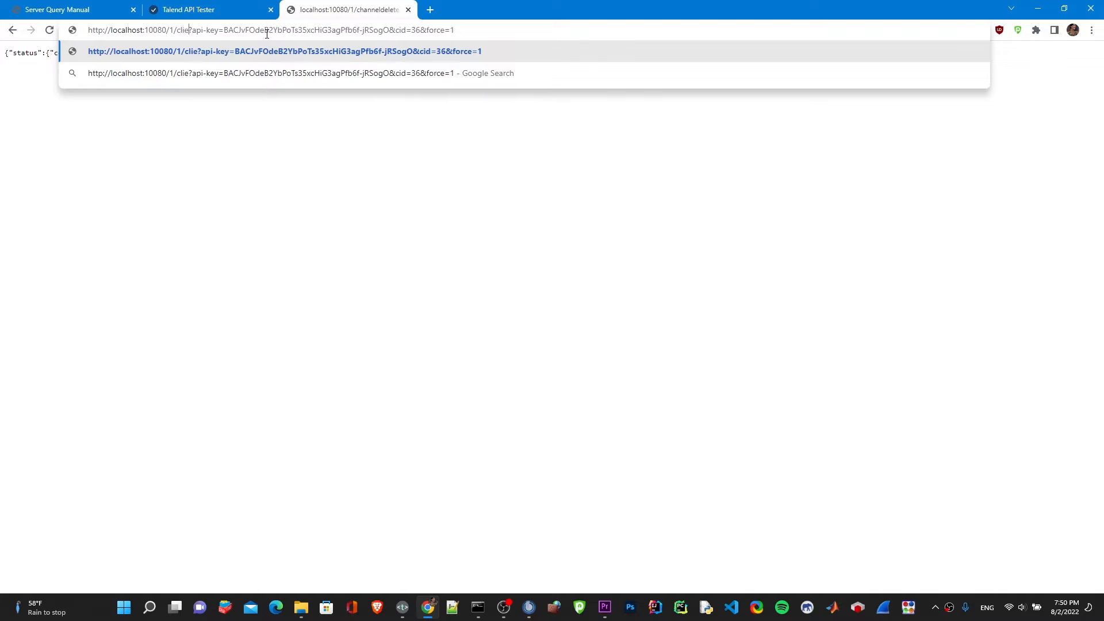
text(ntpoke)
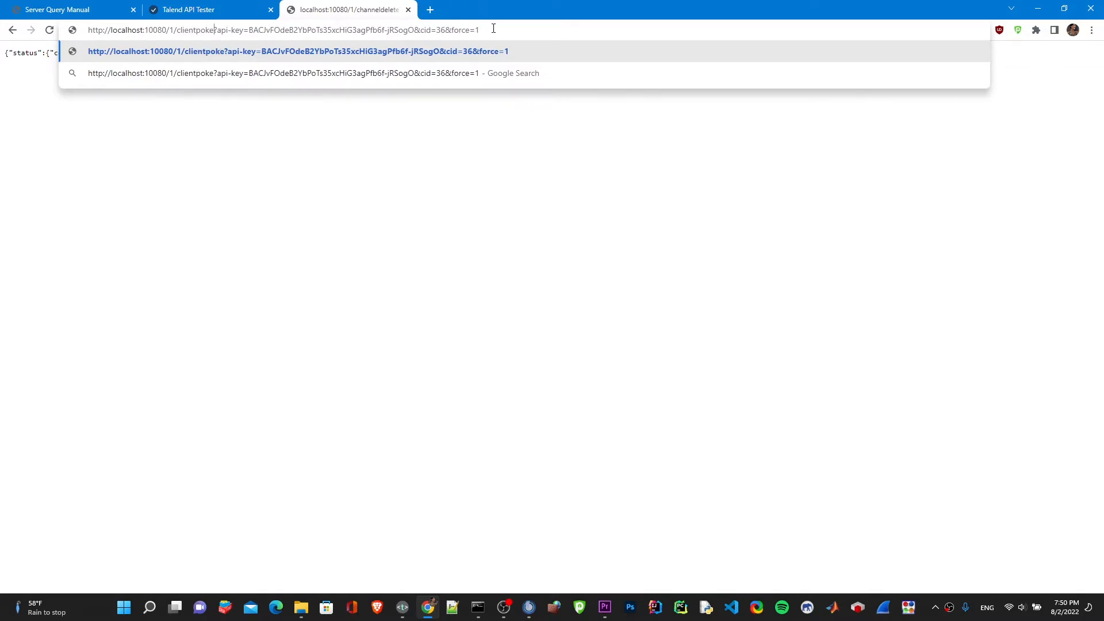
- Remove the cid and force parameters from the URL, change the command to clientlist and send the request
drag(493, 28, 422, 30)
key(BackSpace)
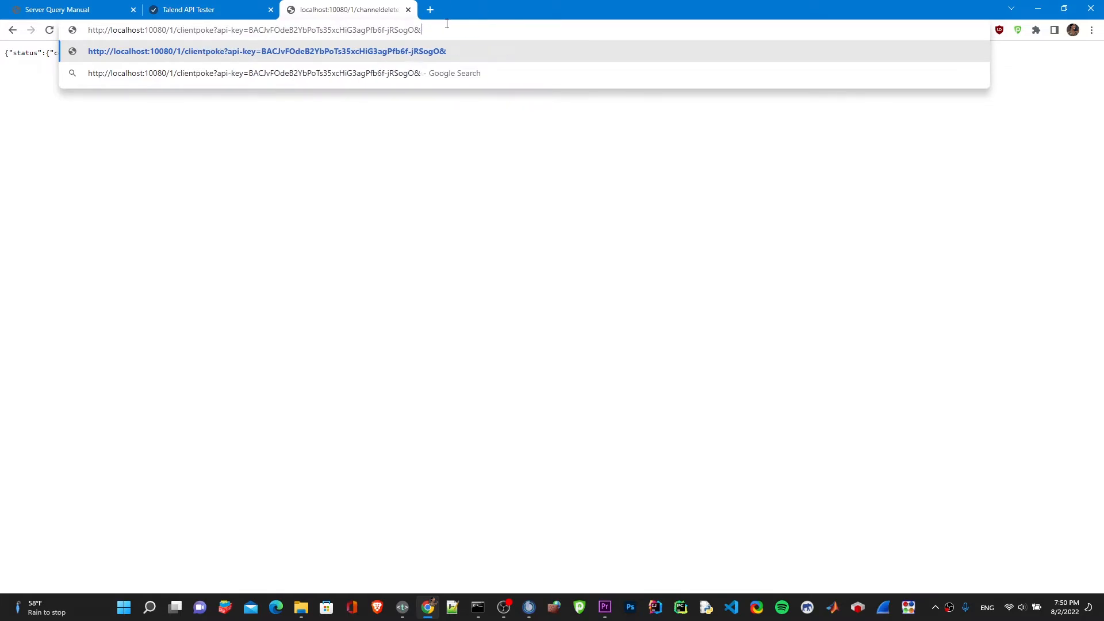
key(BackSpace)
key(BackSpace)
key(BackSpace)
key(BackSpace)
key(BackSpace)
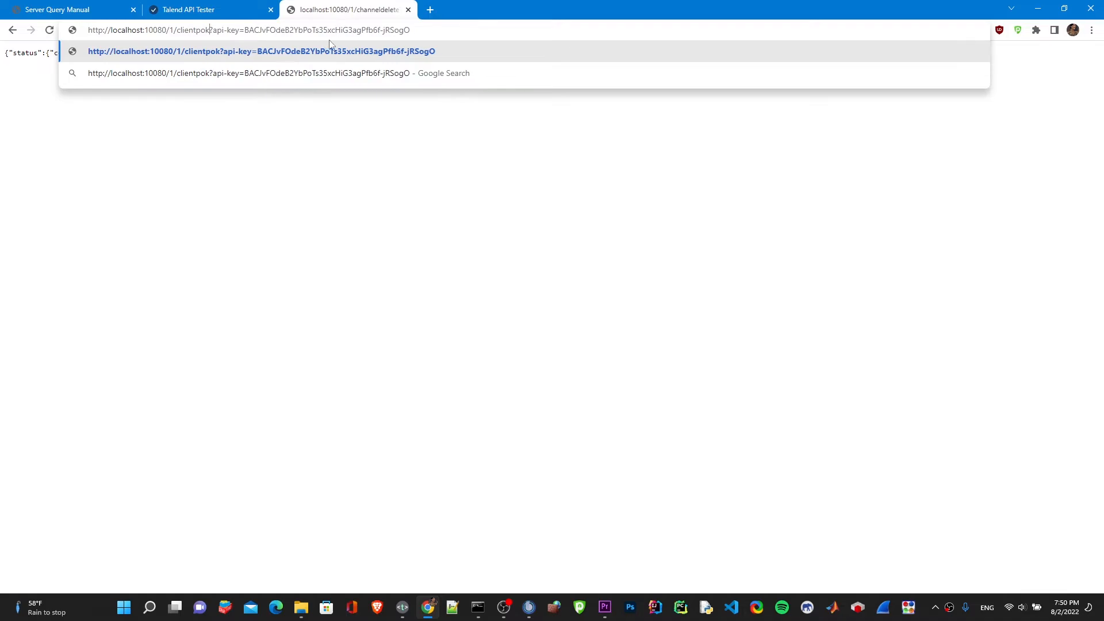
text(list)
key(Return)
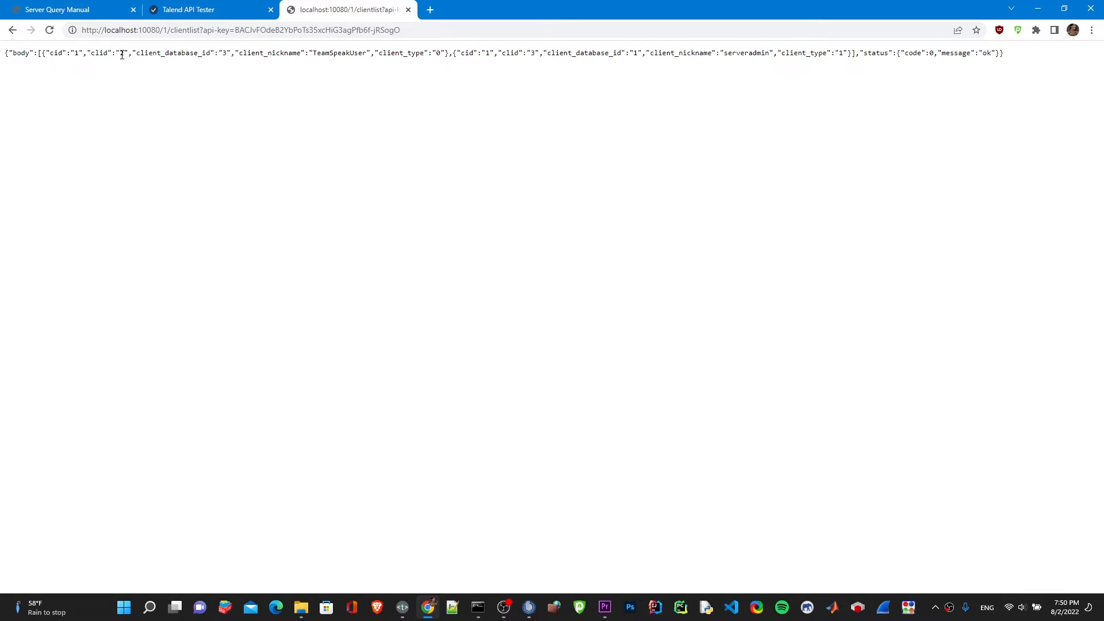
- Change the command in the URL to clientpoke and append &clid=2, checking the parameters in webquery.txt
click(200, 29)
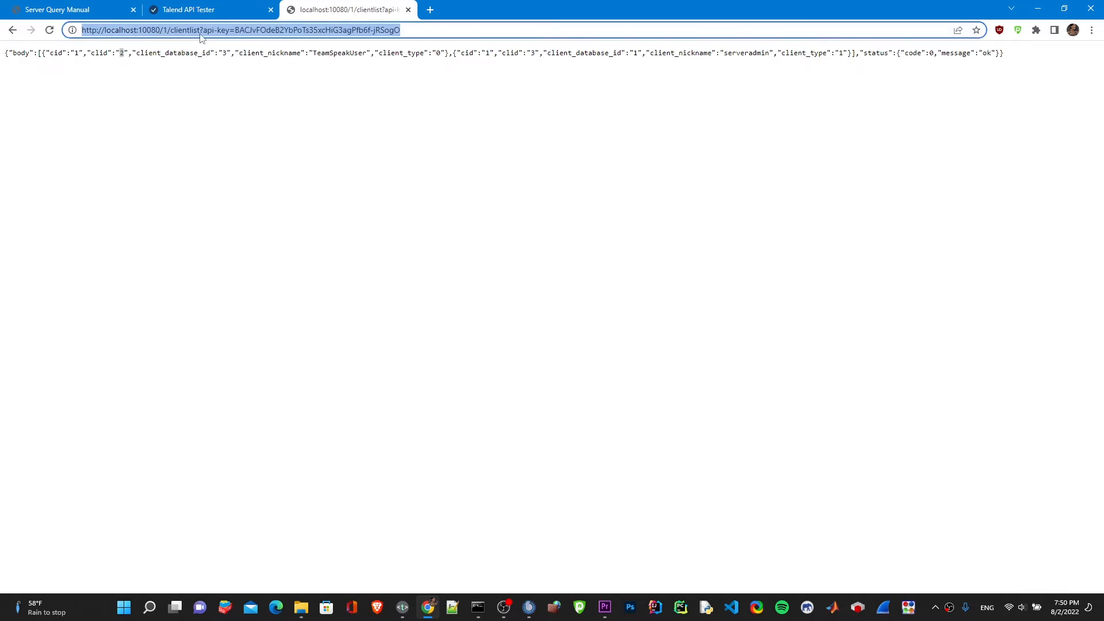
click(200, 30)
key(BackSpace)
key(BackSpace)
key(BackSpace)
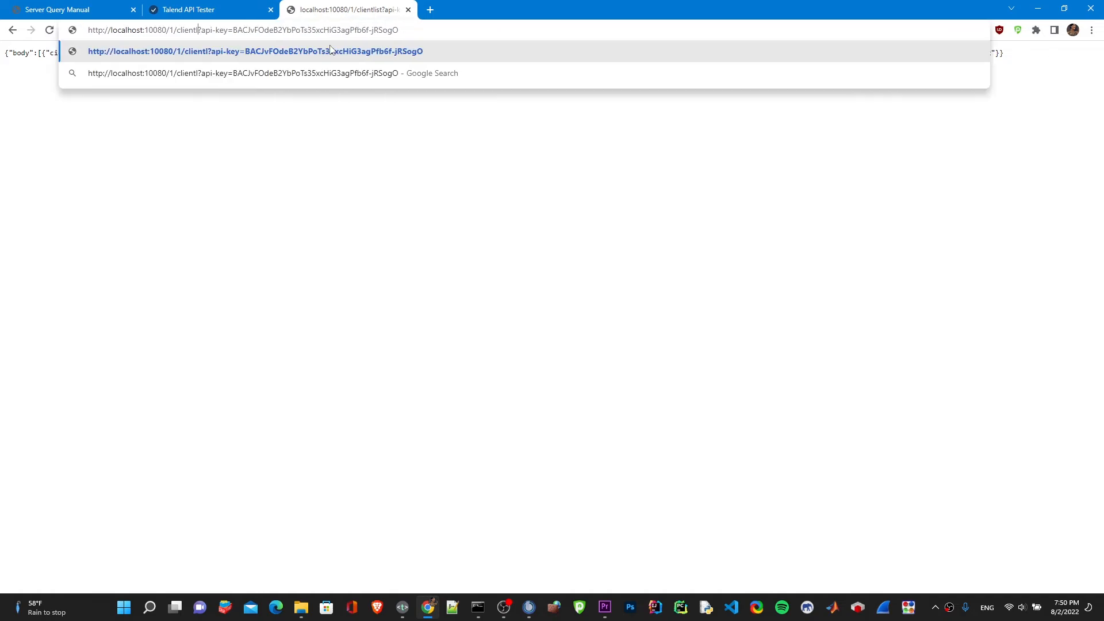
key(BackSpace)
text(poke)
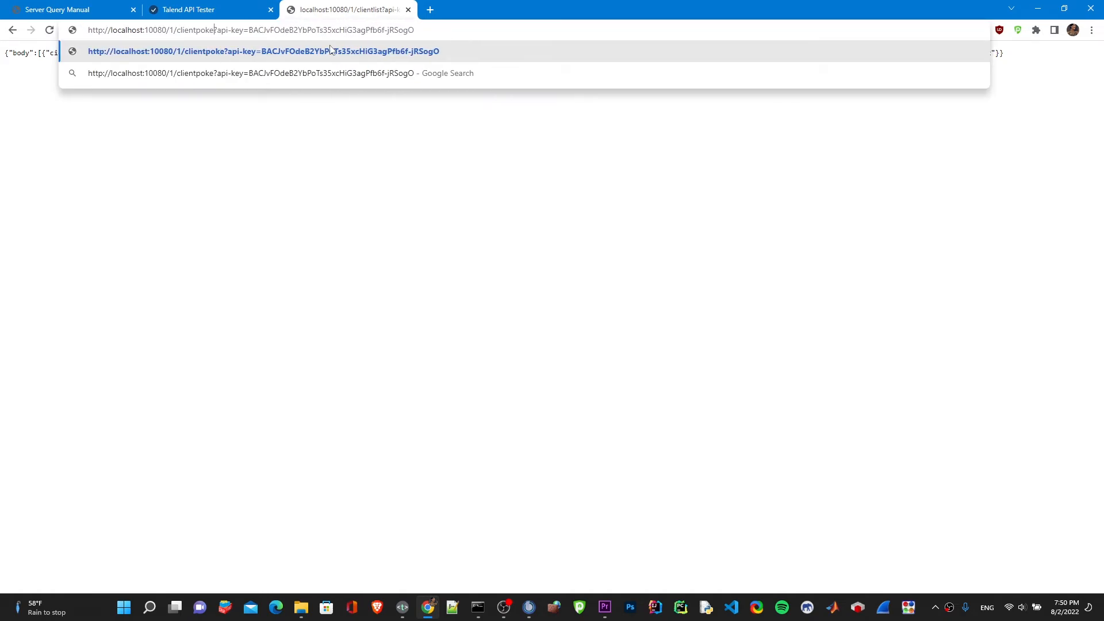
text(&clid=)
click(409, 609)
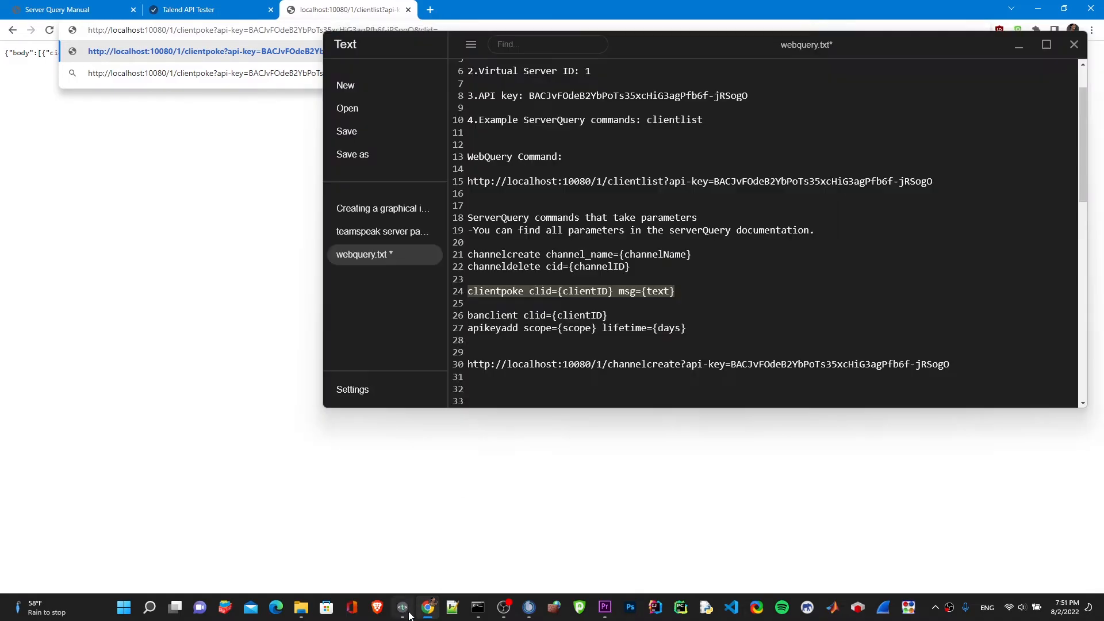
click(334, 30)
text(2)
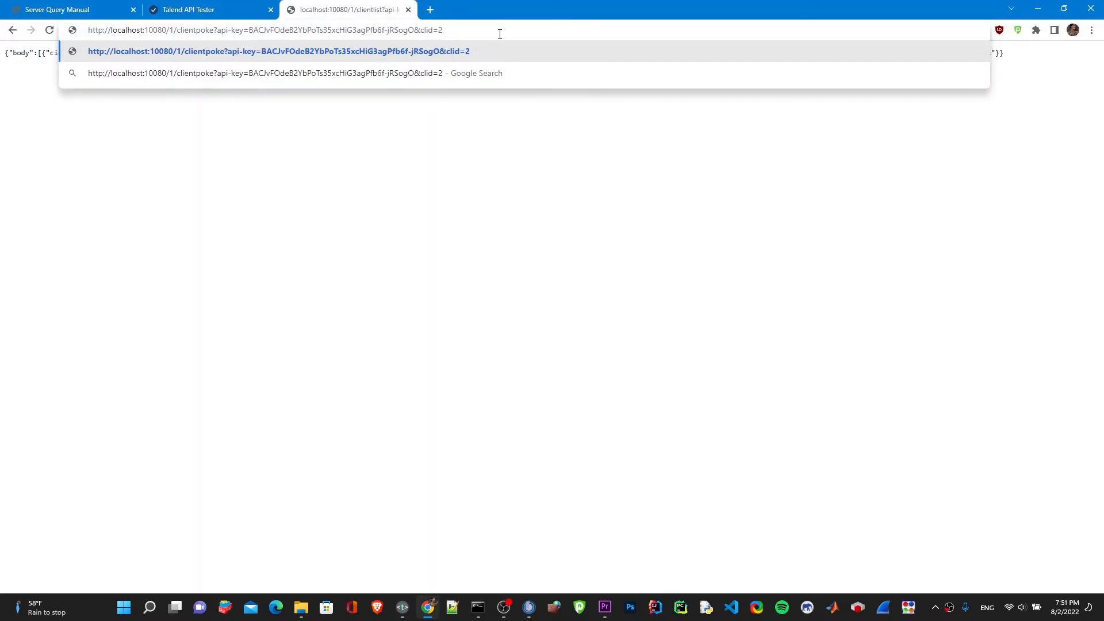
- Append &msg=Hello I am poking you through web Query to the clientpoke URL and send the request
text(&msg=")
key(BackSpace)
text(Hello)
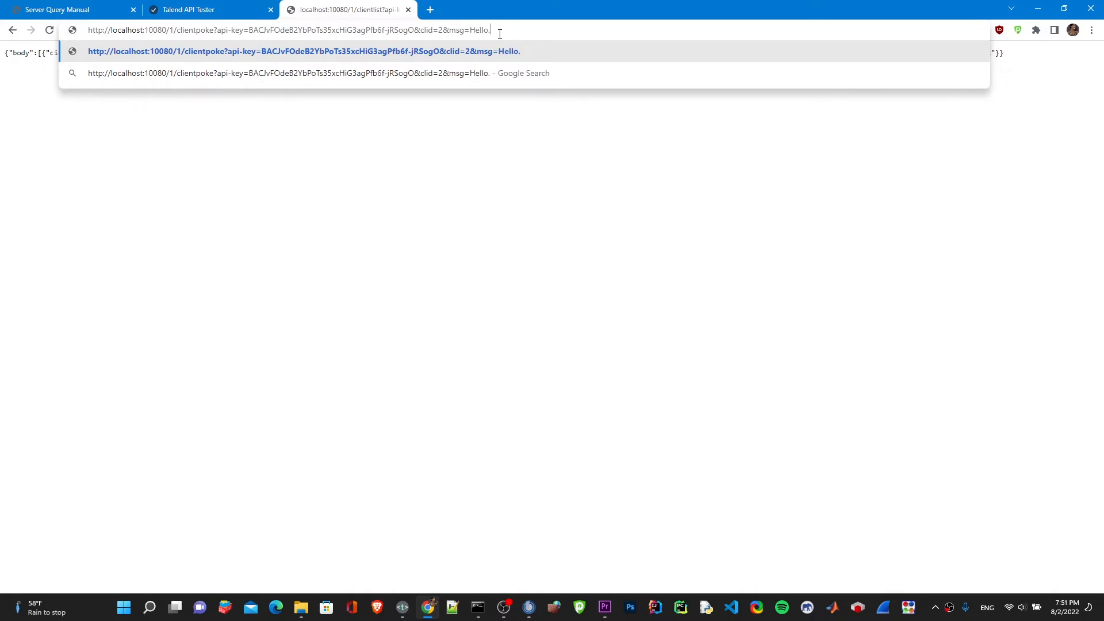
text( I am poking you)
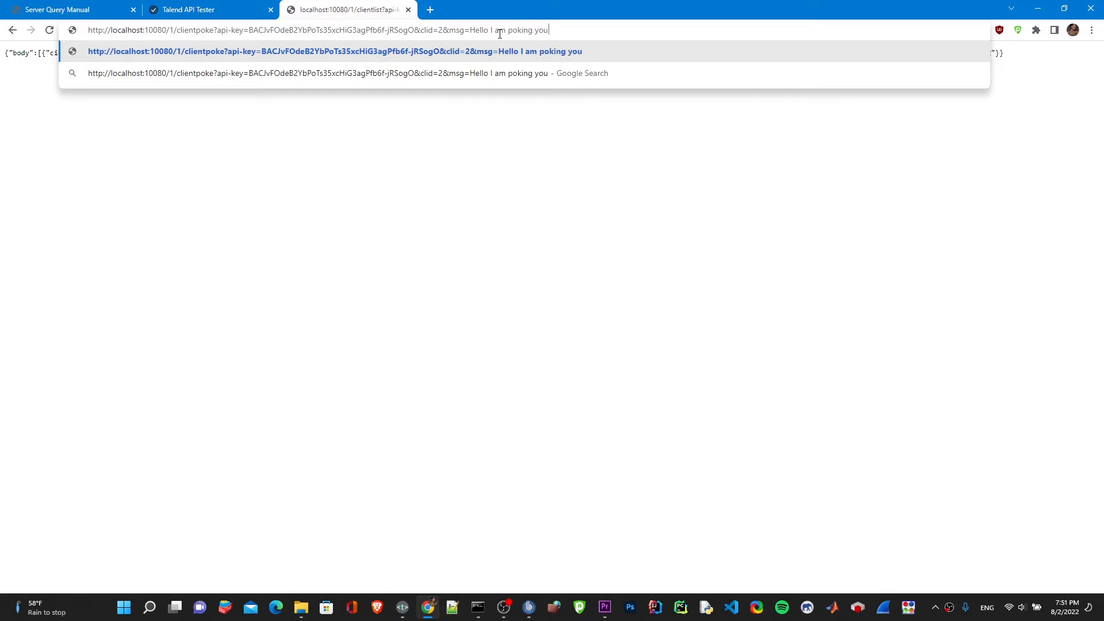
text( through web Query)
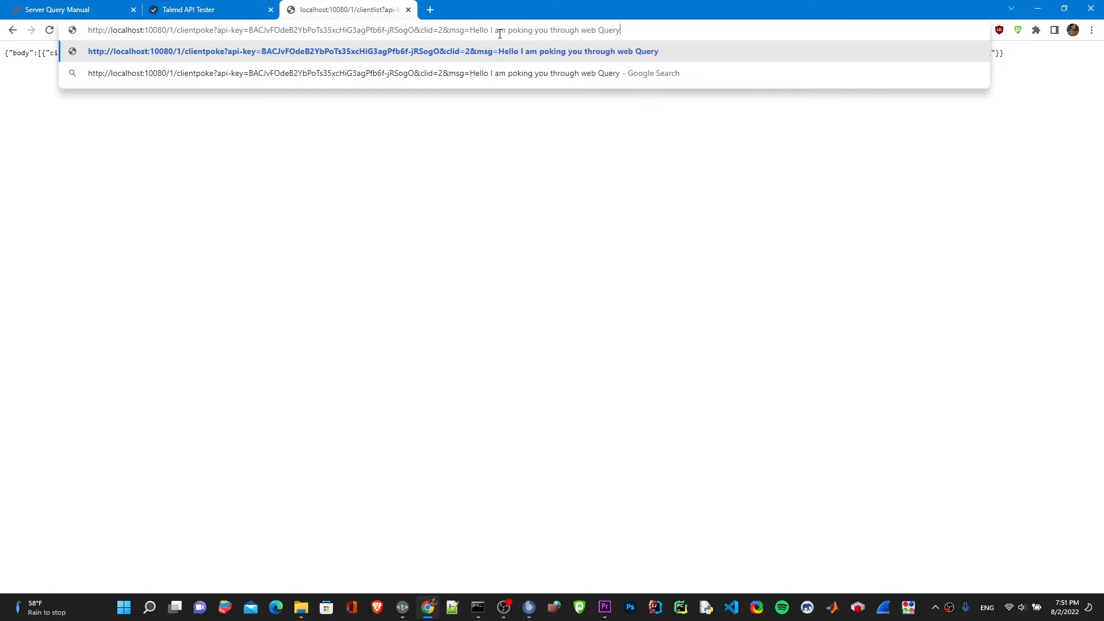
key(Return)
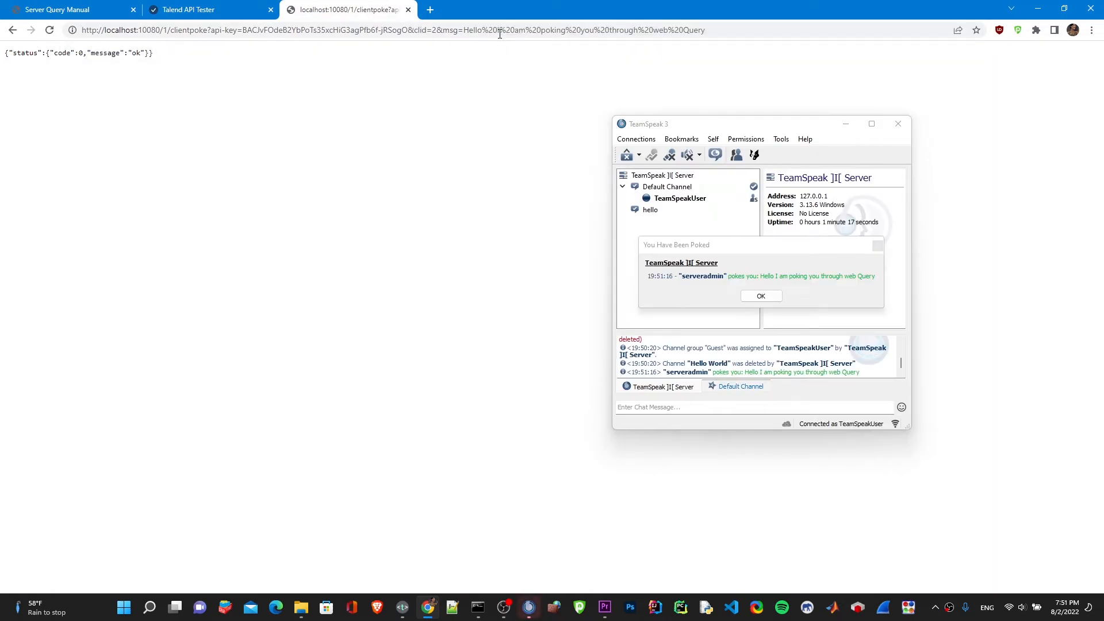
- Resend the clientpoke request many times by reloading the page and dismiss the poke dialog in TeamSpeak 3
click(500, 34)
click(49, 30)
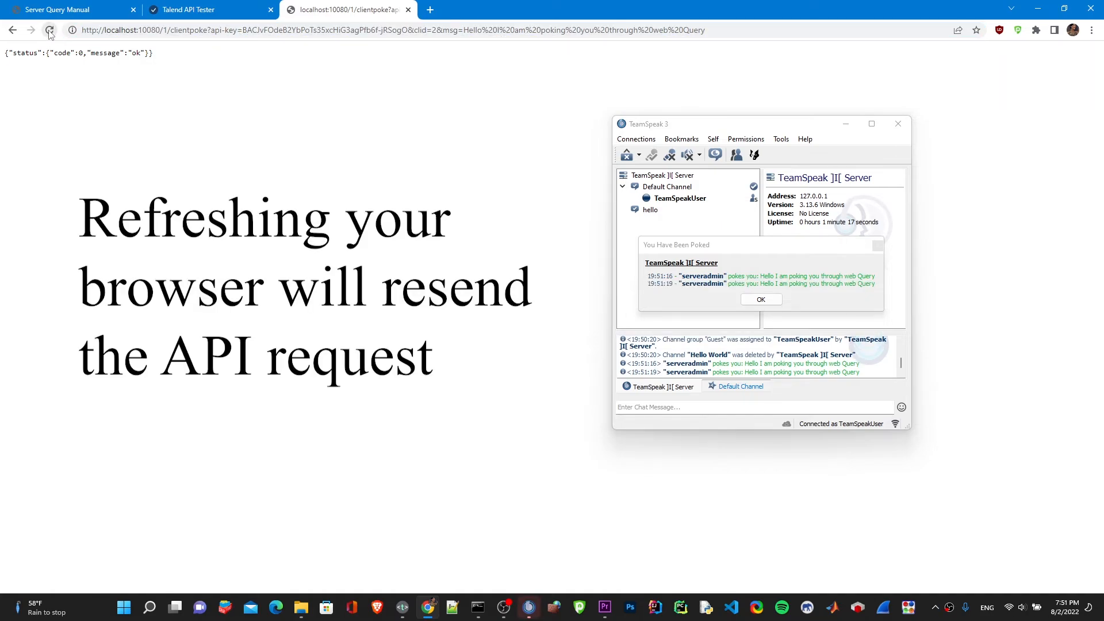
click(50, 30)
click(50, 30)
click(49, 30)
click(50, 30)
click(49, 30)
click(49, 30)
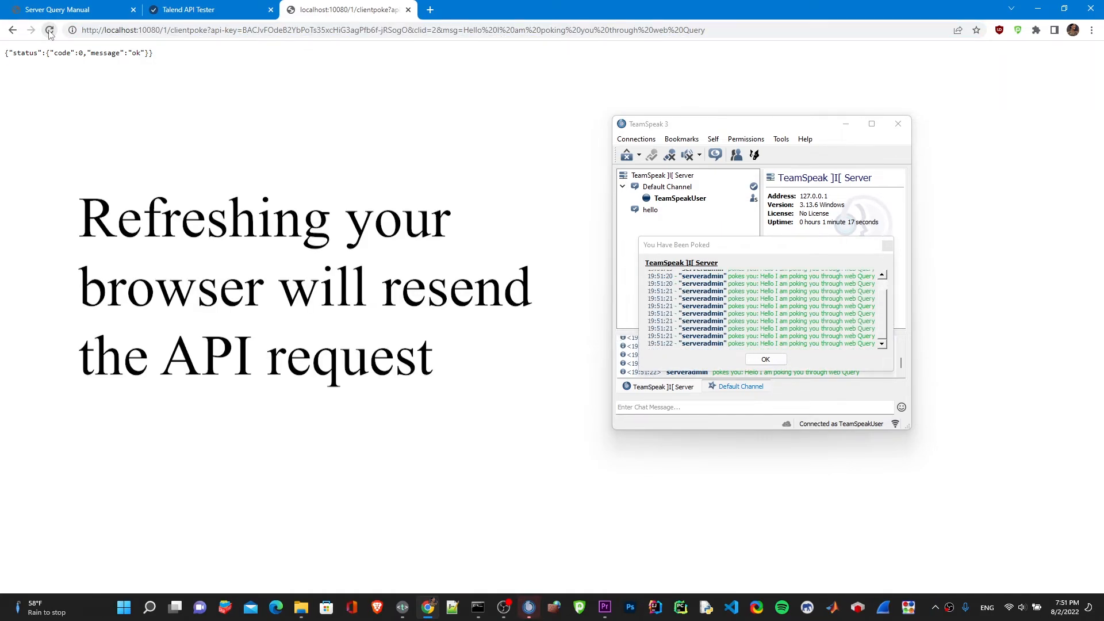
click(50, 30)
click(50, 30)
click(49, 30)
click(50, 30)
click(49, 30)
click(50, 30)
click(49, 30)
click(49, 30)
click(49, 30)
click(49, 29)
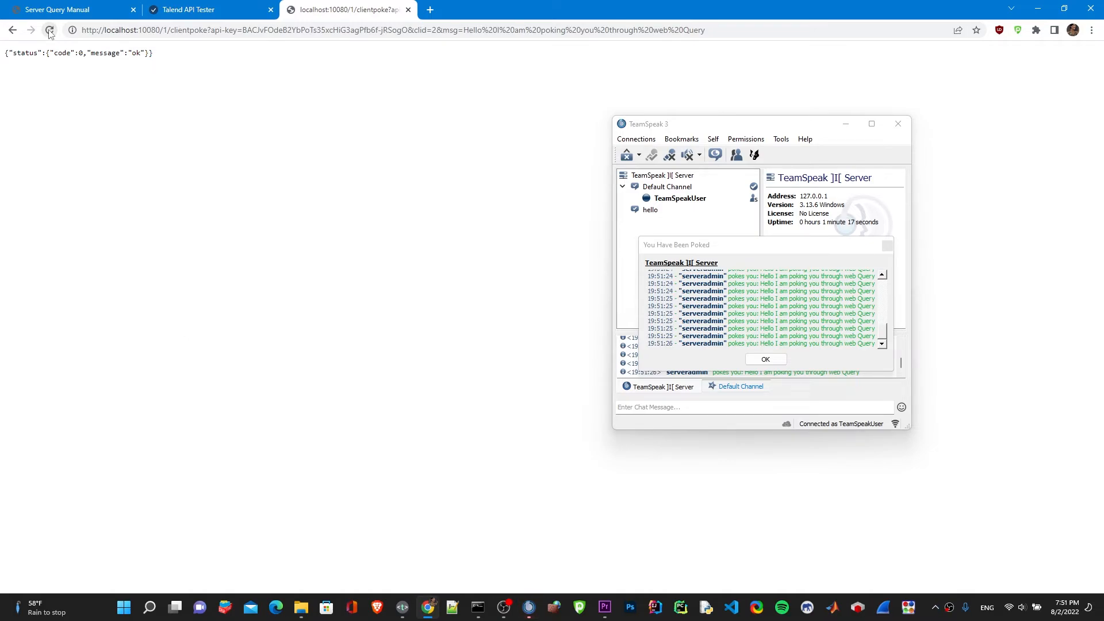
click(50, 30)
click(50, 30)
click(50, 30)
click(50, 30)
click(49, 30)
click(49, 30)
click(49, 30)
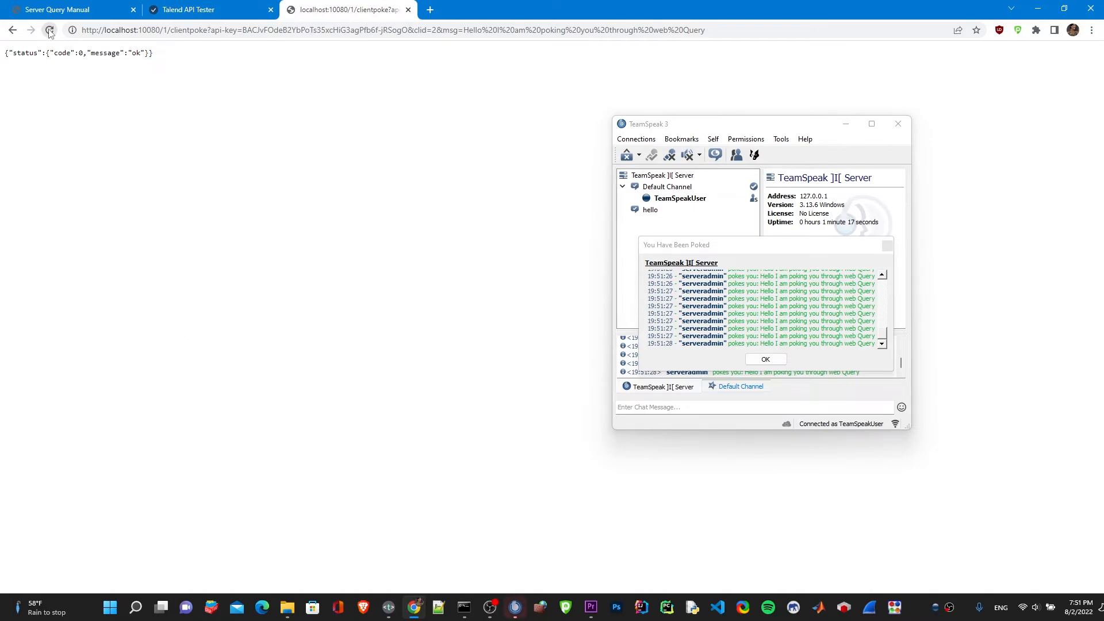
click(49, 30)
click(49, 30)
click(50, 30)
click(49, 30)
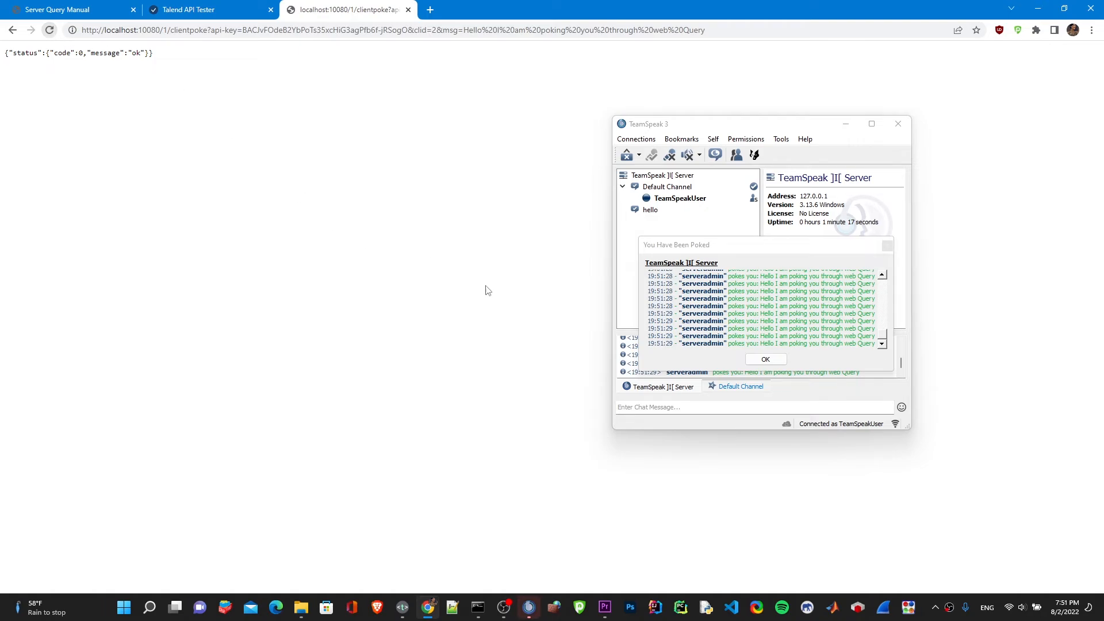
click(765, 359)
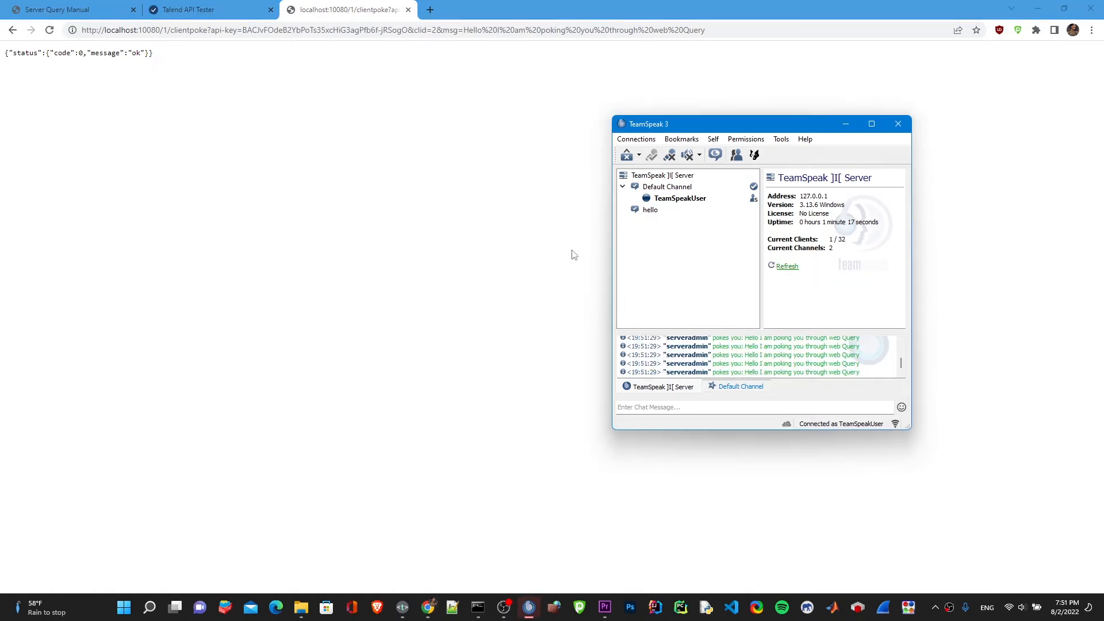
- Check the banclient command and its clid parameter in webquery.txt
click(402, 607)
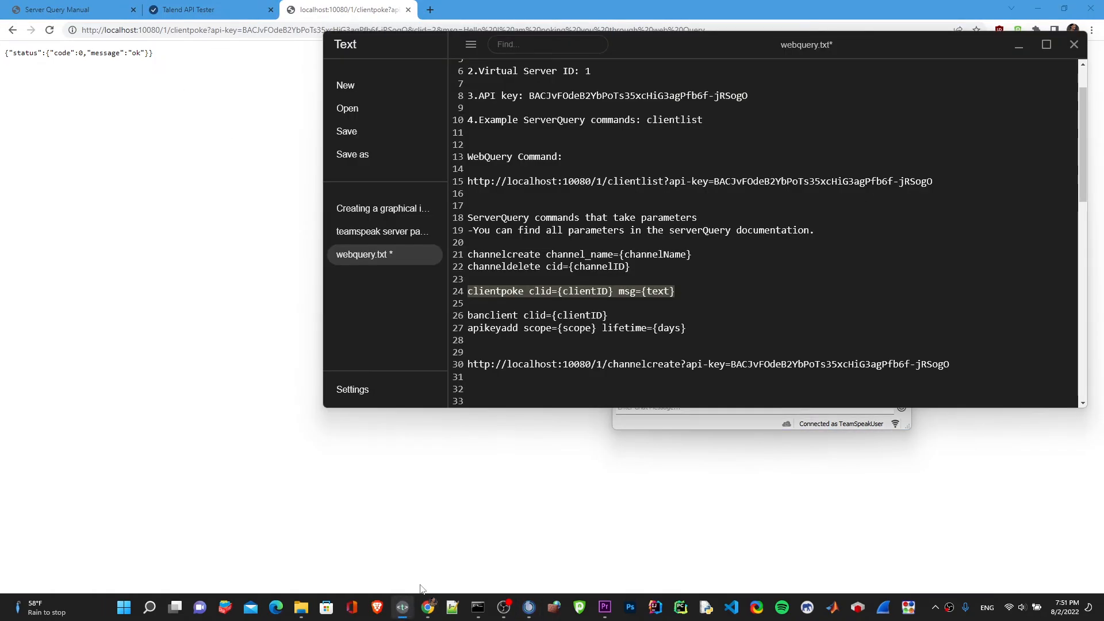
drag(518, 315, 472, 315)
click(554, 315)
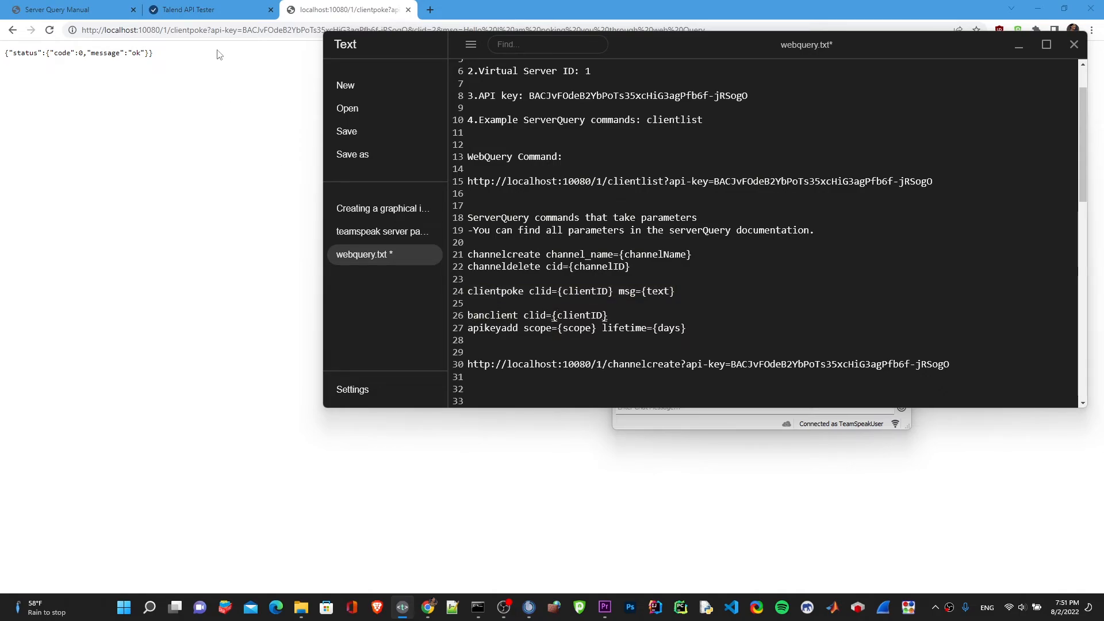
- Change the command in Chrome's request URL to banclient and remove the msg parameter, keeping clid=2
click(190, 105)
double_click(200, 29)
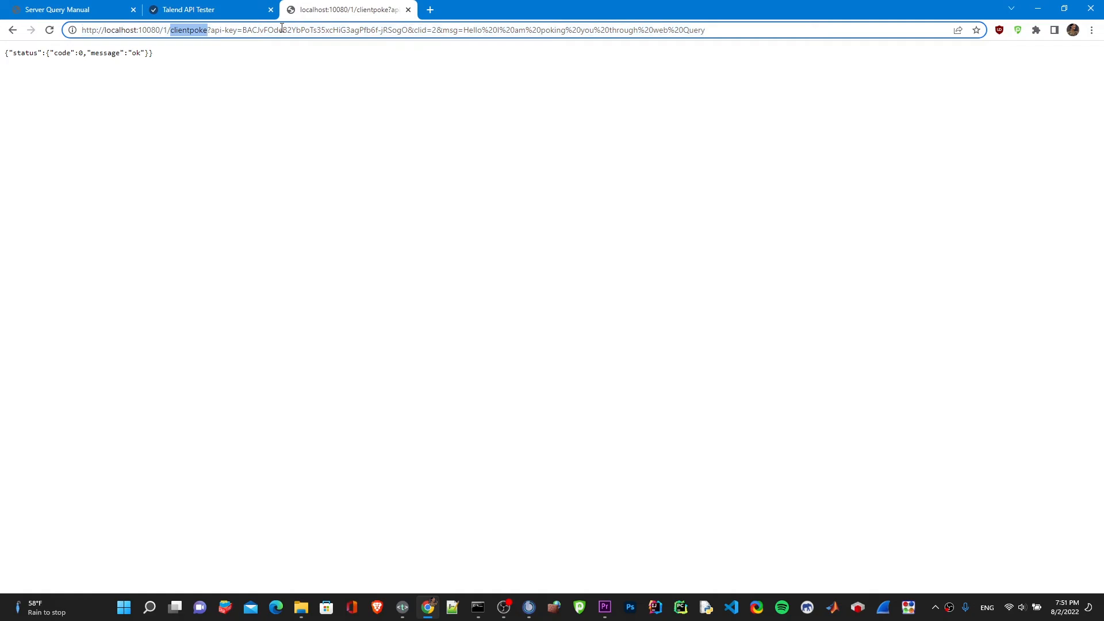
text(banclient)
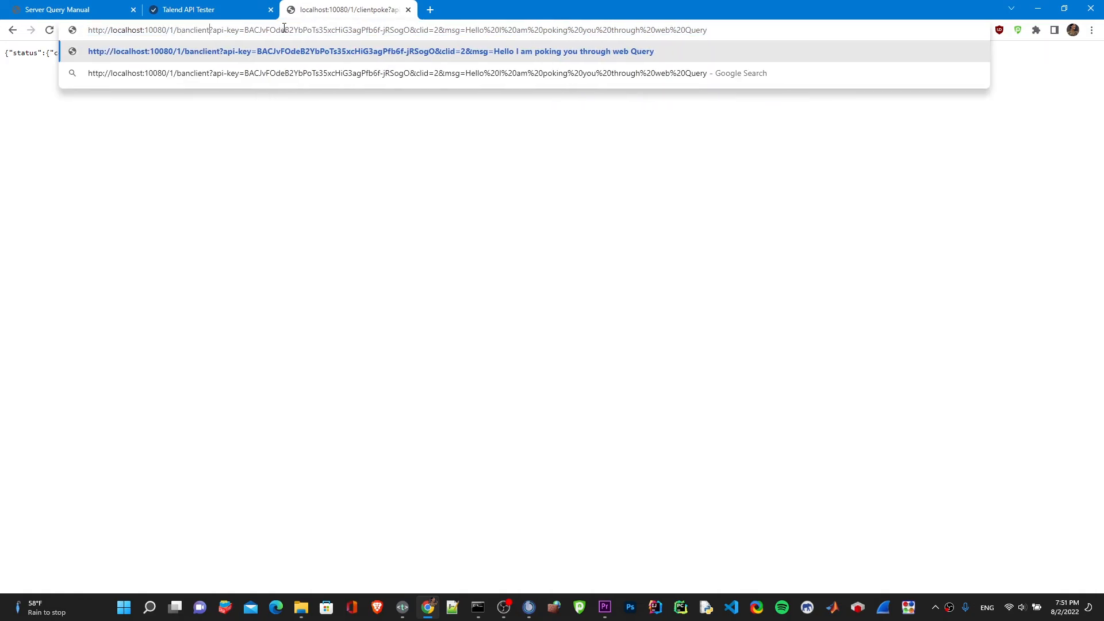
drag(737, 33, 441, 33)
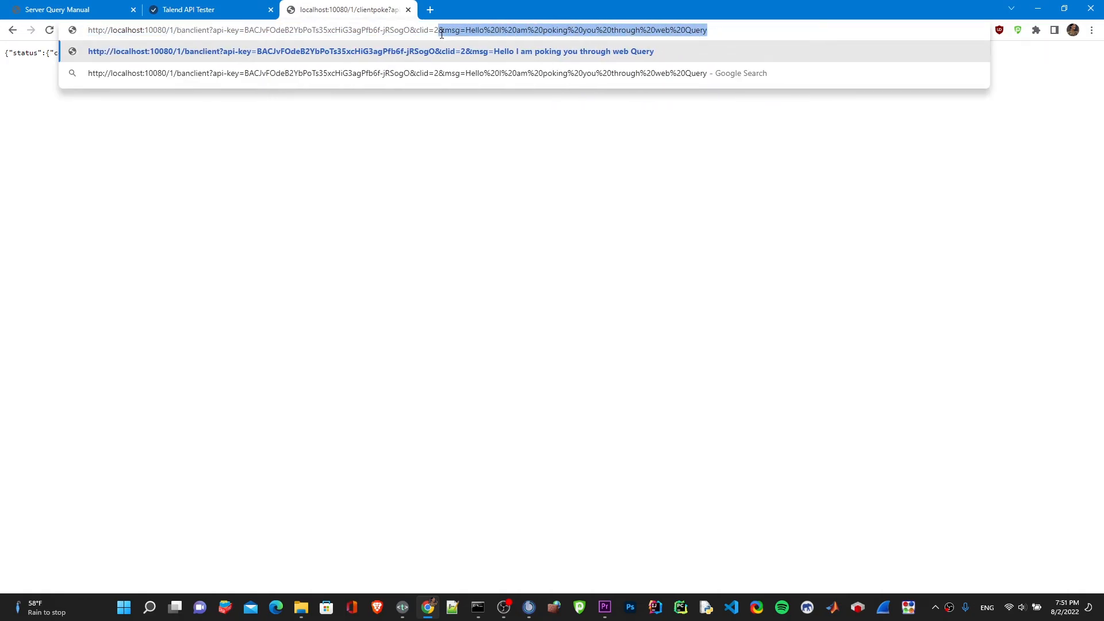
key(BackSpace)
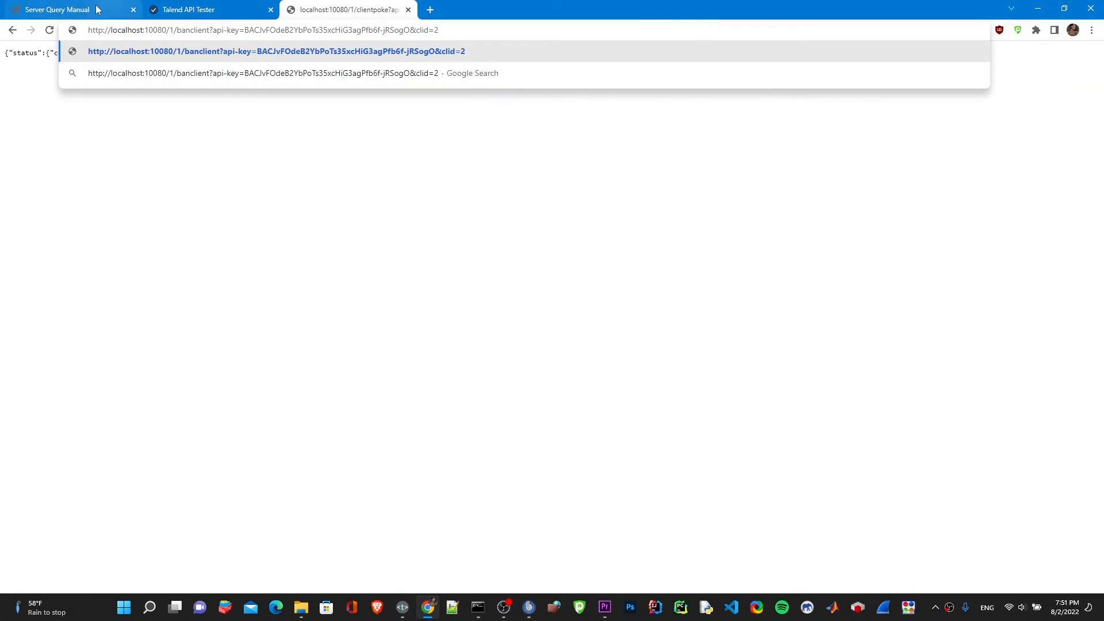
- Search the Server Query Manual for banclient and examine the syntax in its section
click(68, 9)
key(ctrl+f)
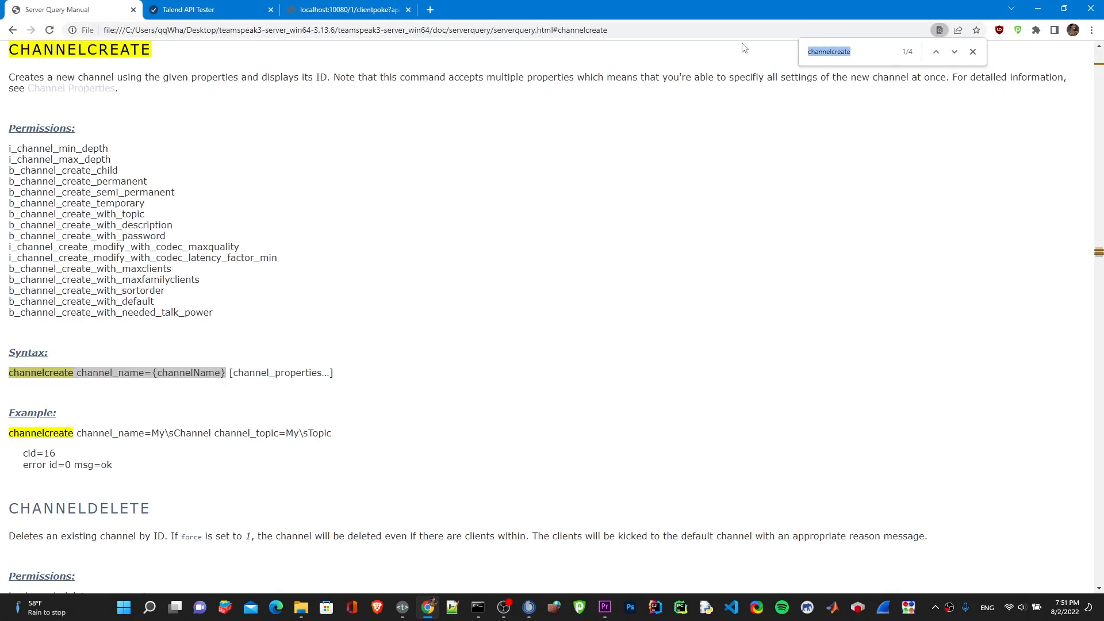
text(banclient)
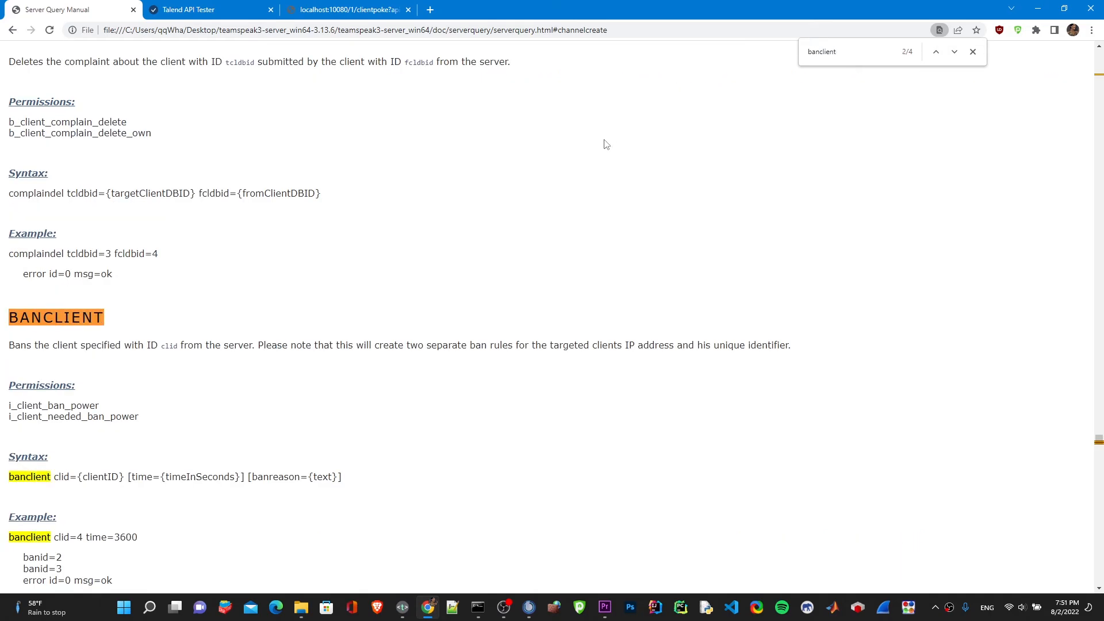
scroll(606, 143, down, 2)
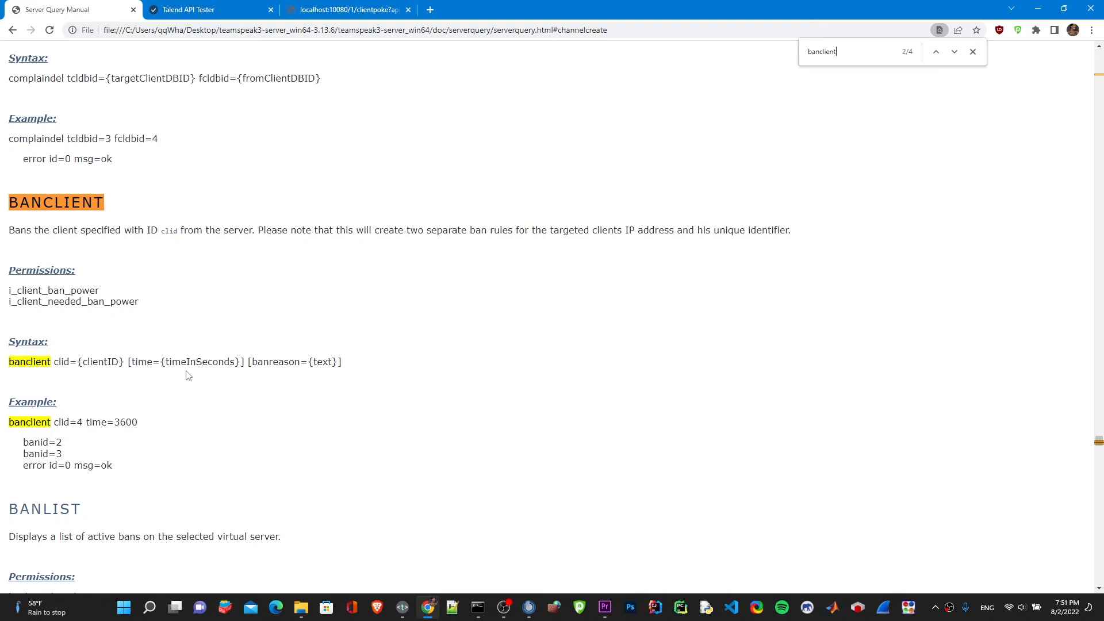
- Append a banreason parameter to the banclient request URL in Chrome, checking its spelling in the Server Query Manual
click(353, 9)
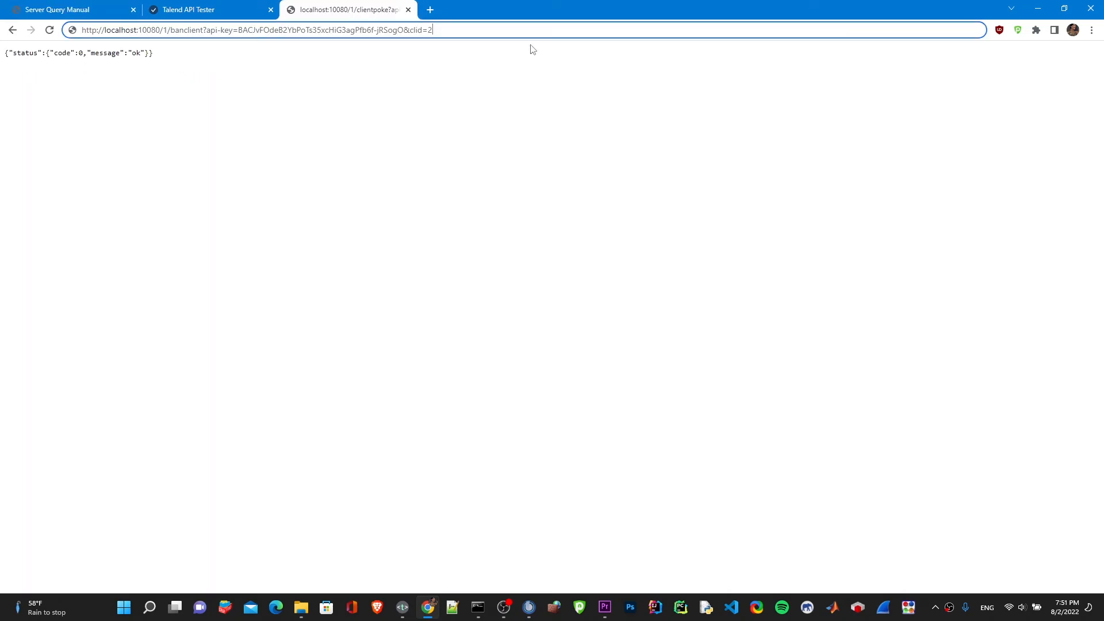
text(&banreas)
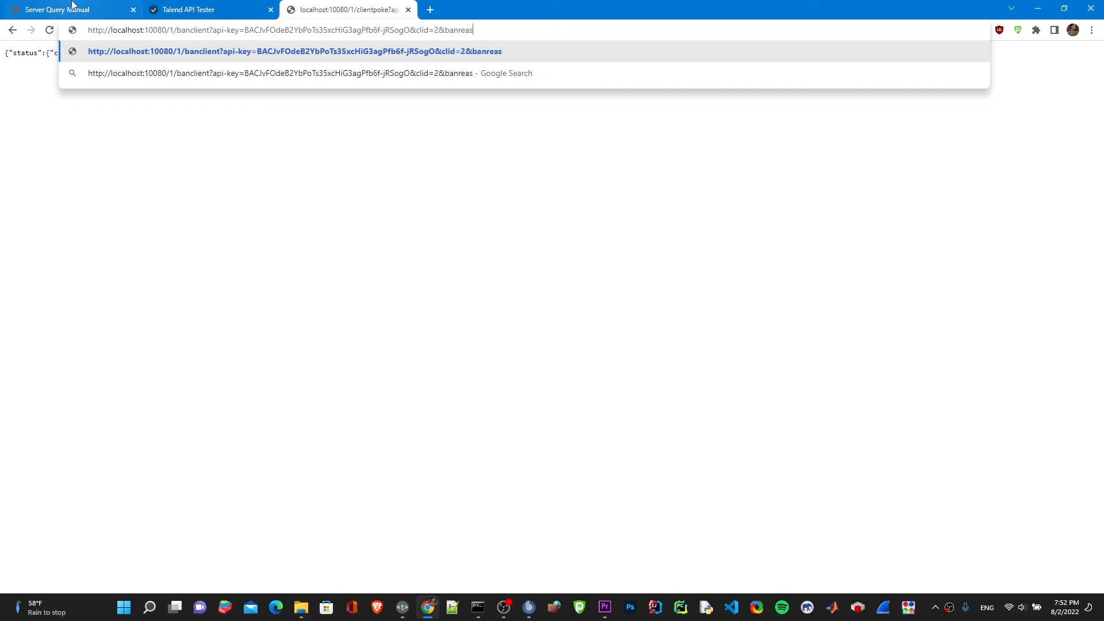
click(64, 9)
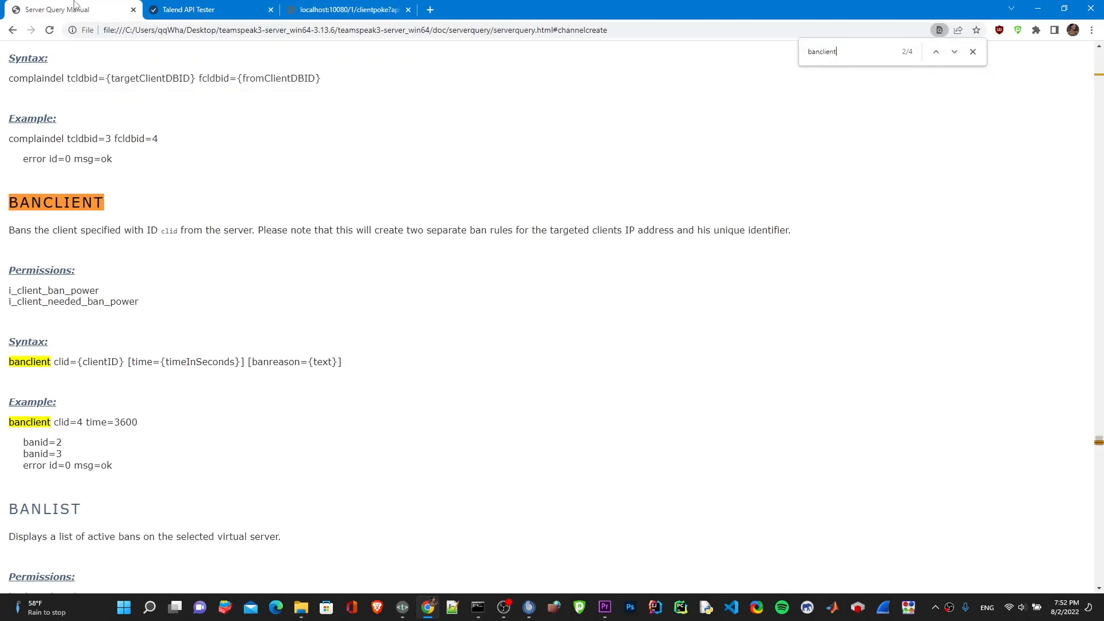
click(391, 4)
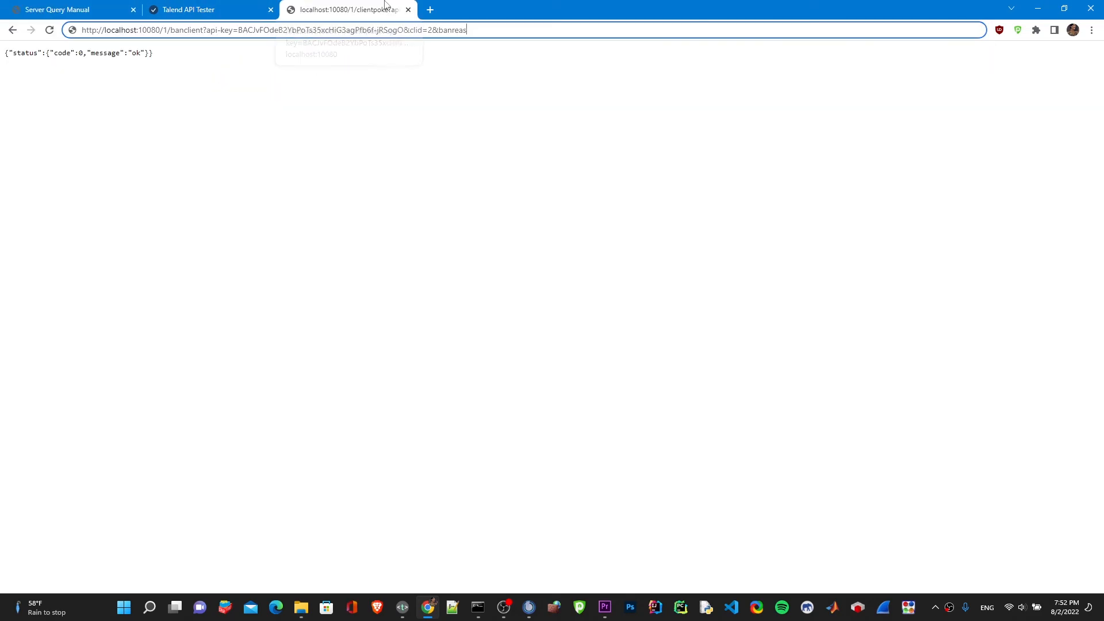
text(son=)
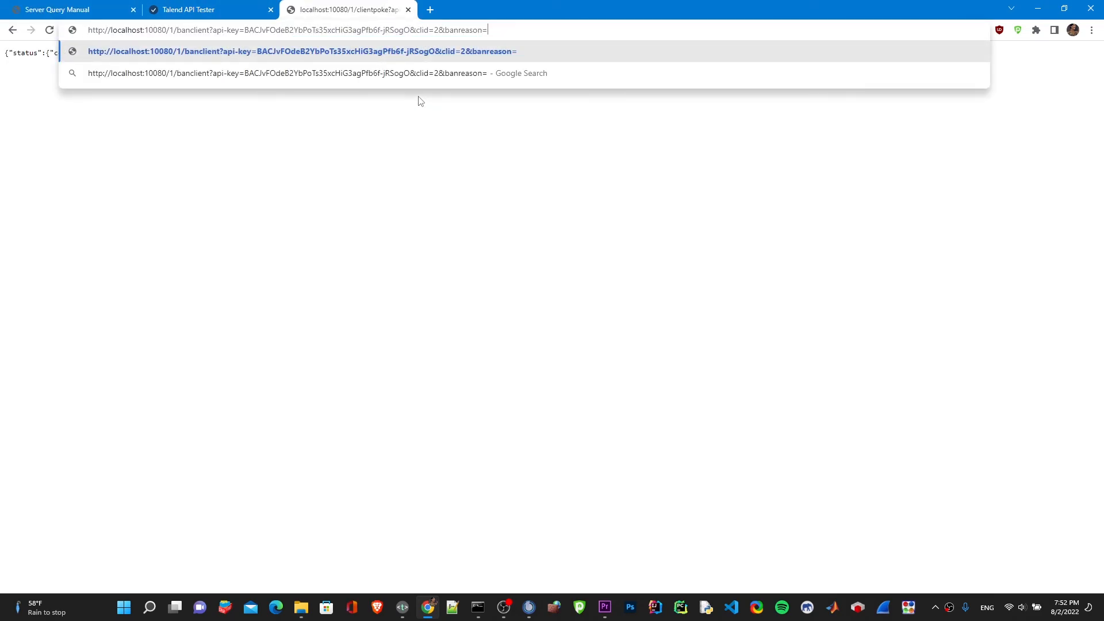
- Set banreason to "I banned you through web query" and send the banclient request
text(I banned you )
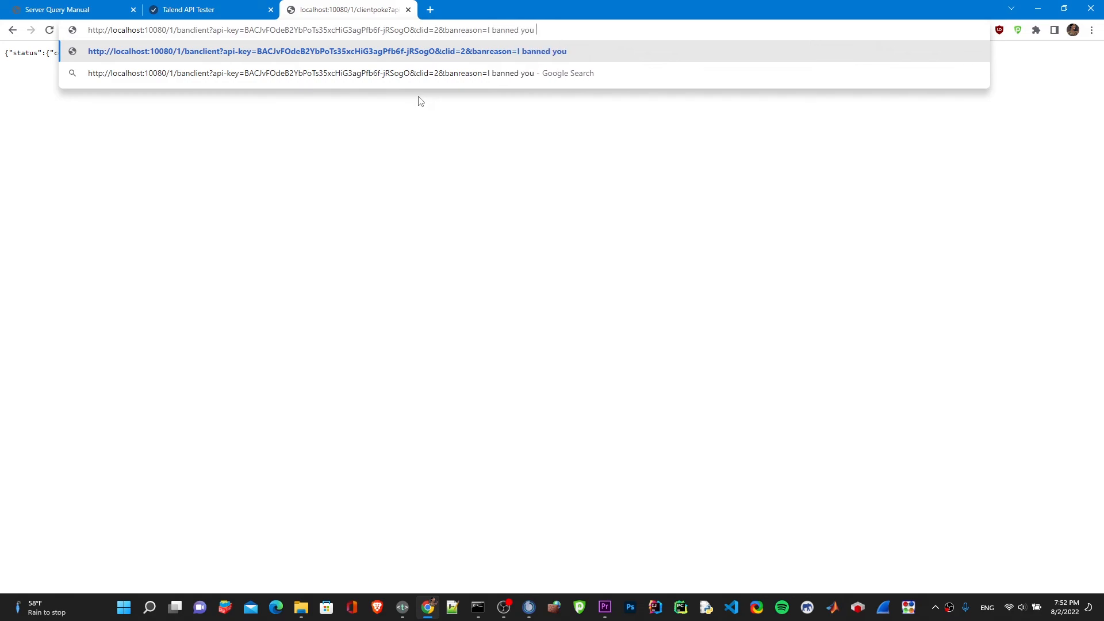
text(throguh)
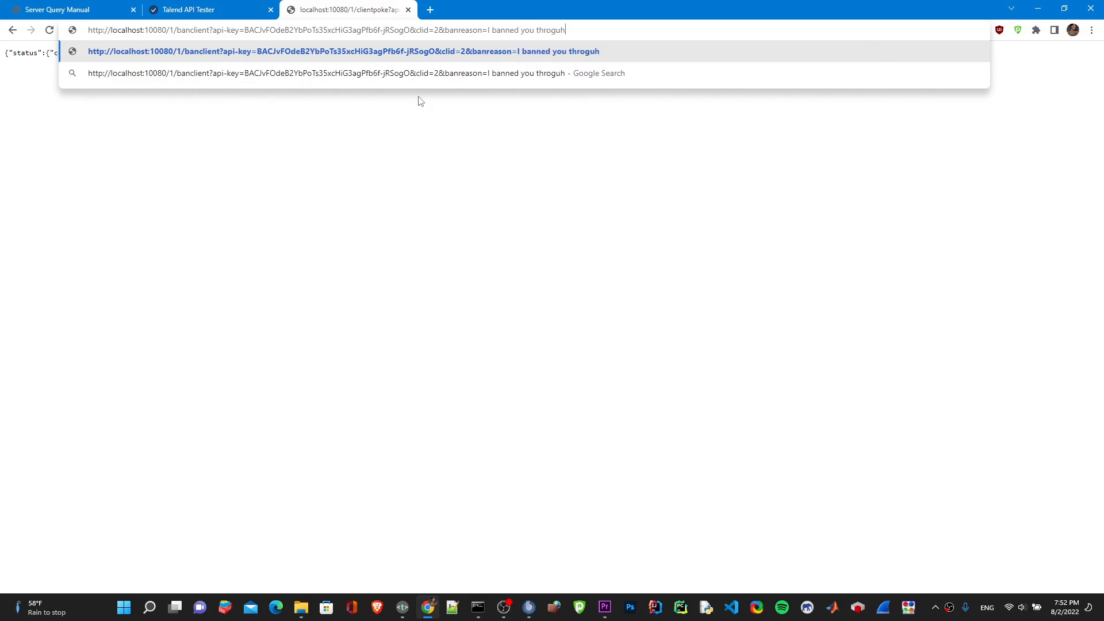
key(BackSpace)
key(BackSpace)
key(BackSpace)
text(ugh web quer)
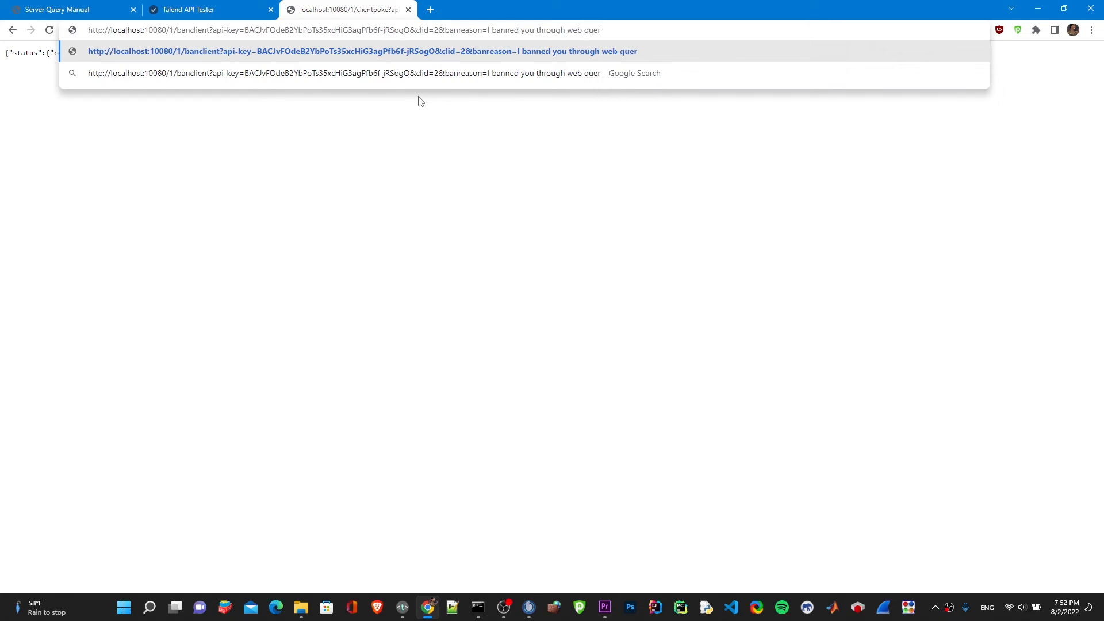
text(y)
key(Return)
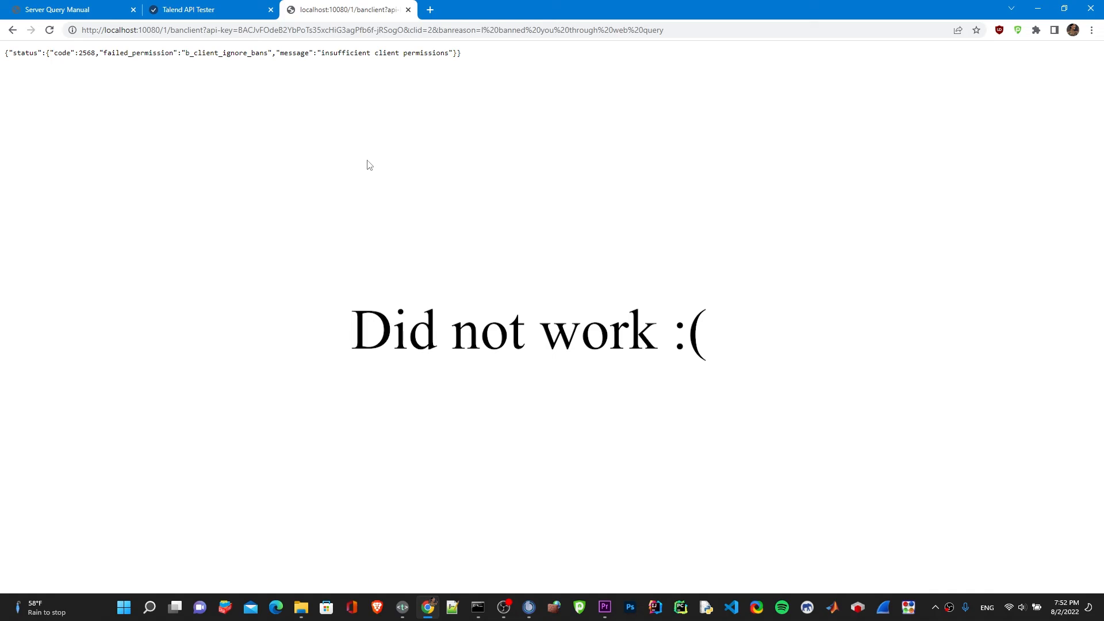
- Copy the apikeyadd command from webquery.txt and use it to replace banclient in Chrome's request URL
click(403, 607)
drag(522, 328, 468, 329)
key(ctrl+c)
click(205, 31)
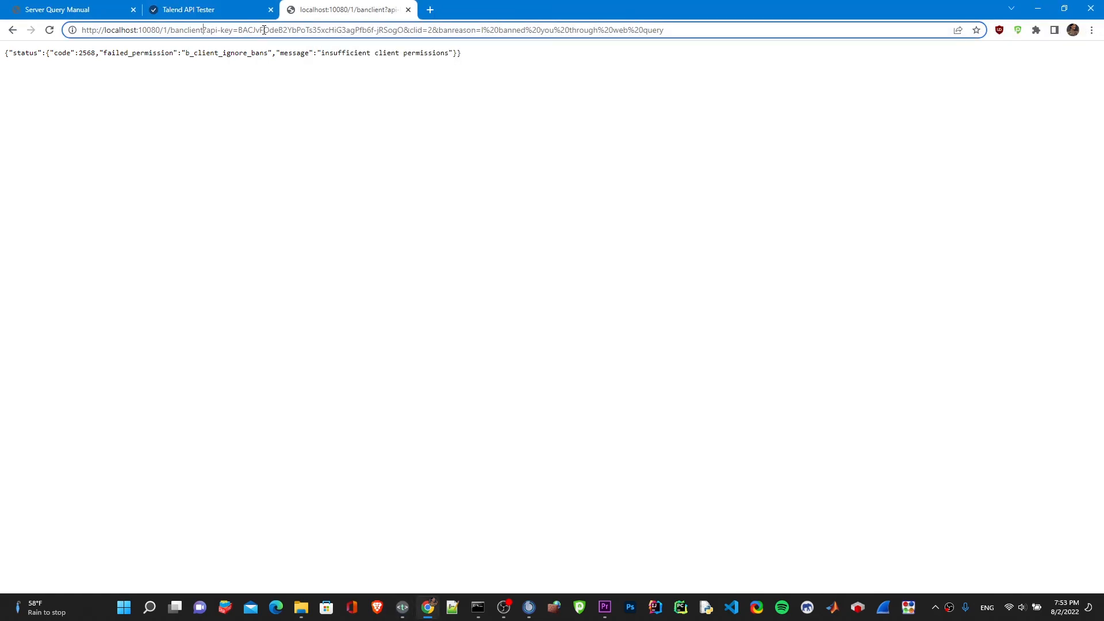
key(ctrl+BackSpace)
key(ctrl+v)
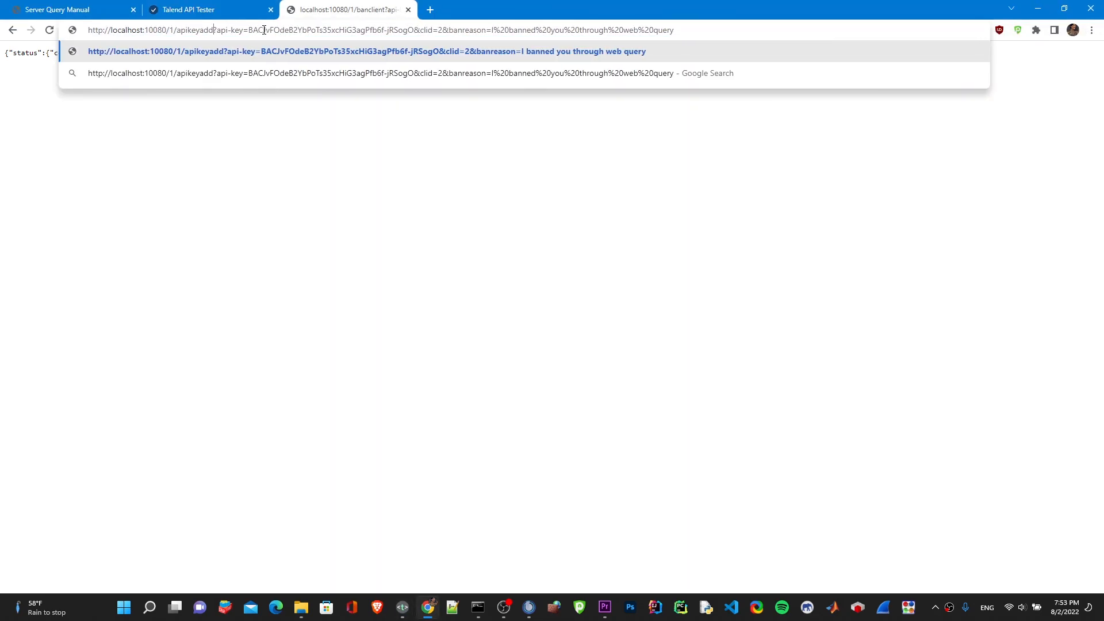
- Replace the clid and banreason parameters with scope=manage and lifetime=10, and send the apikeyadd request
drag(676, 30, 423, 36)
text(scope=)
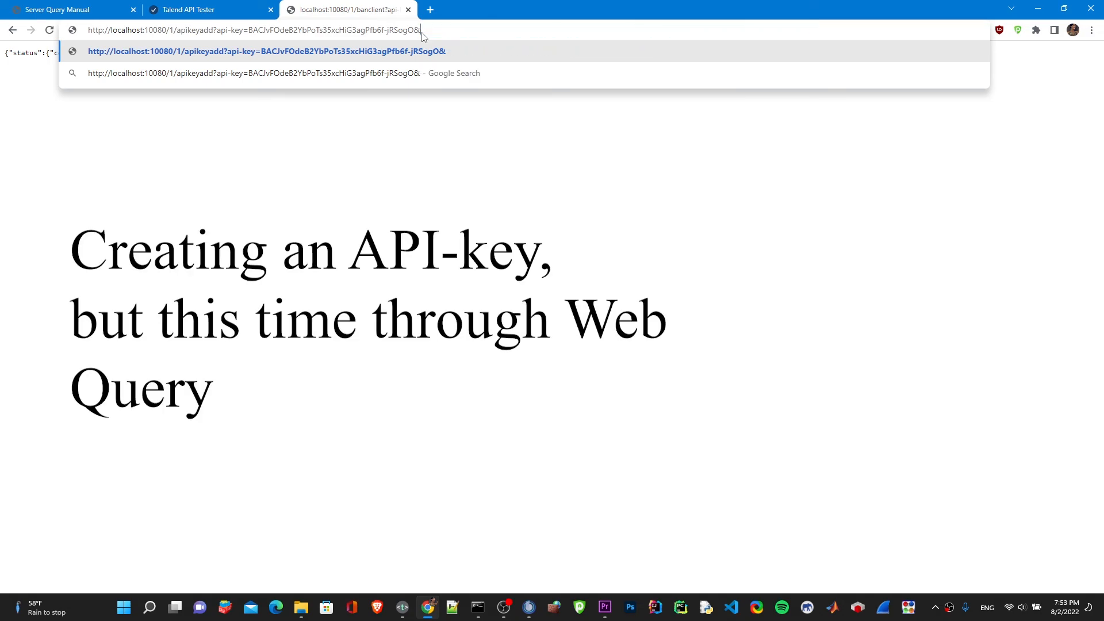
text(manage)
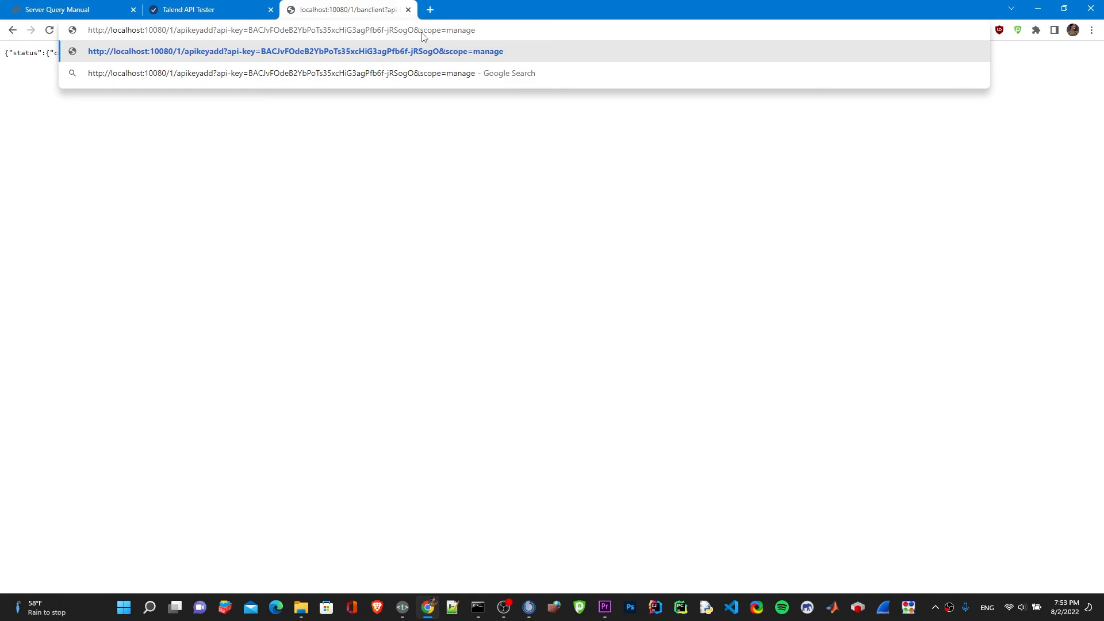
text(&lifetime)
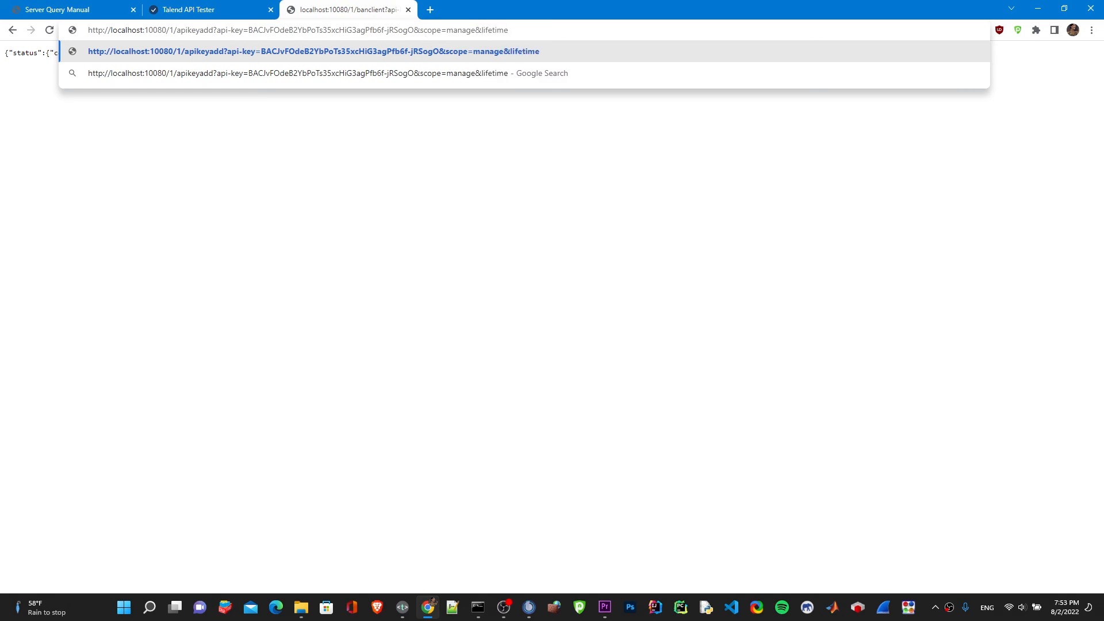
click(407, 607)
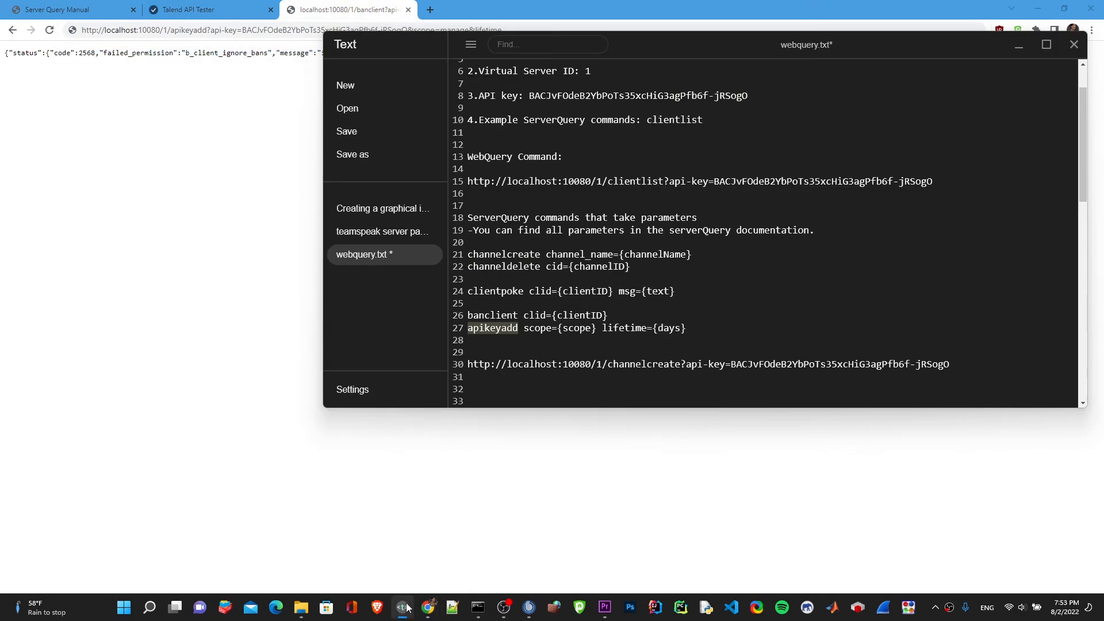
click(406, 608)
text(=)
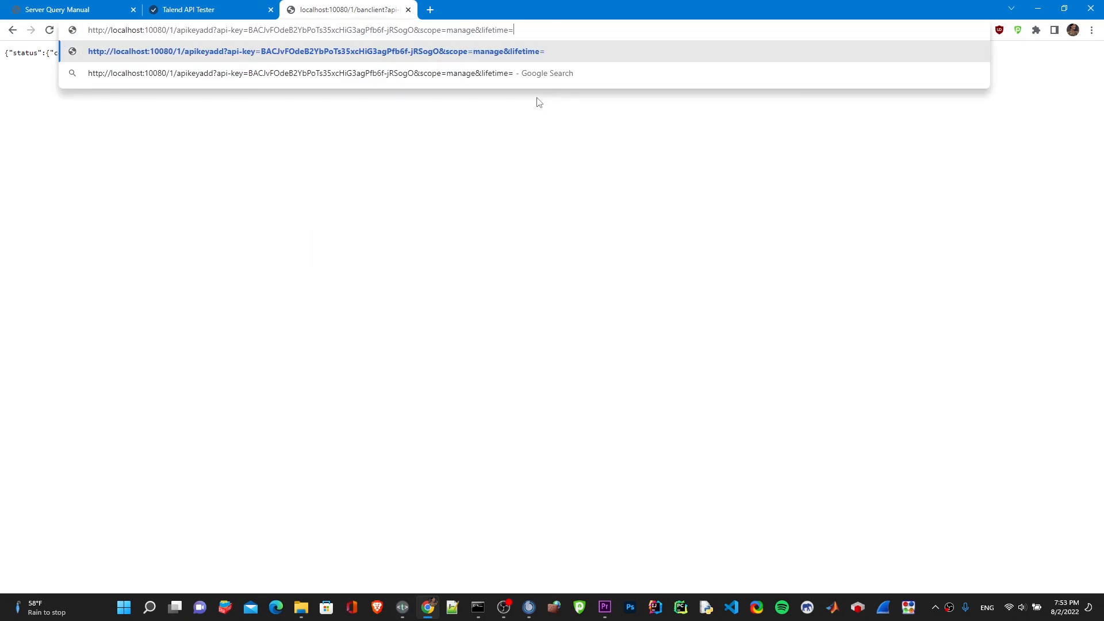
text(10)
key(Return)
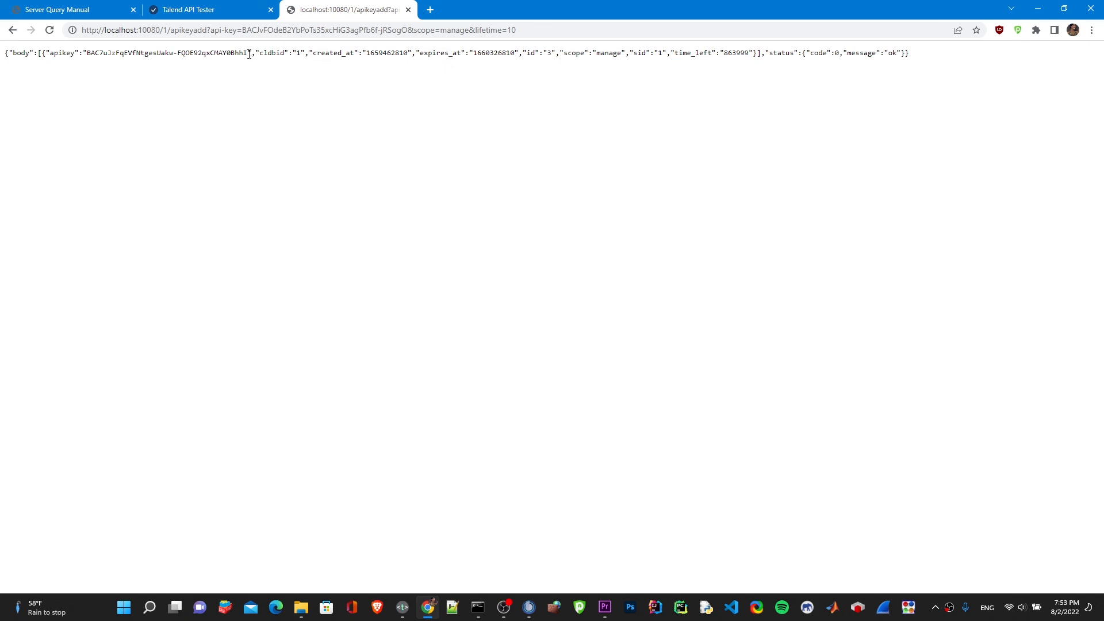
- Copy the API key from the response into the "Third API Key(Created using WebQuery)" line of teamspeak server passwords.txt and save the file
drag(247, 54, 86, 53)
key(ctrl+c)
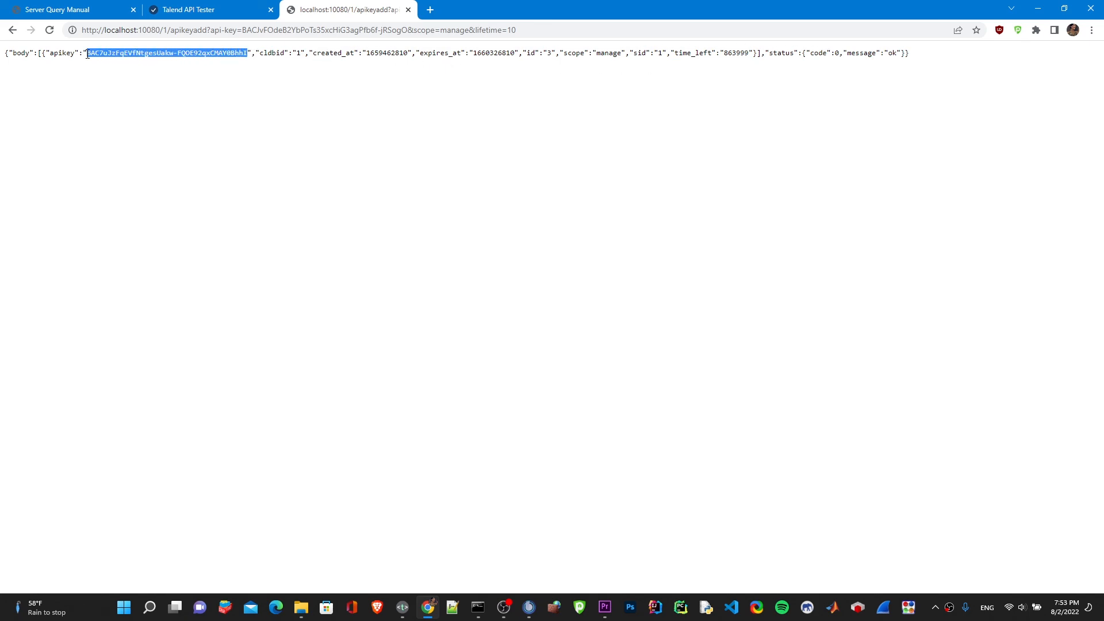
click(402, 608)
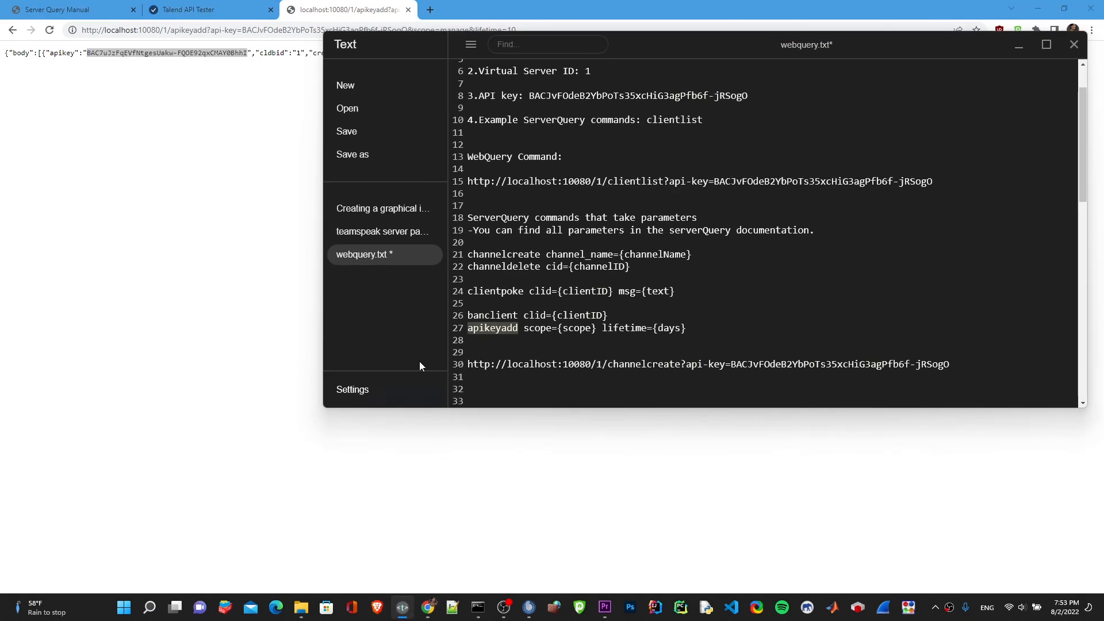
click(379, 241)
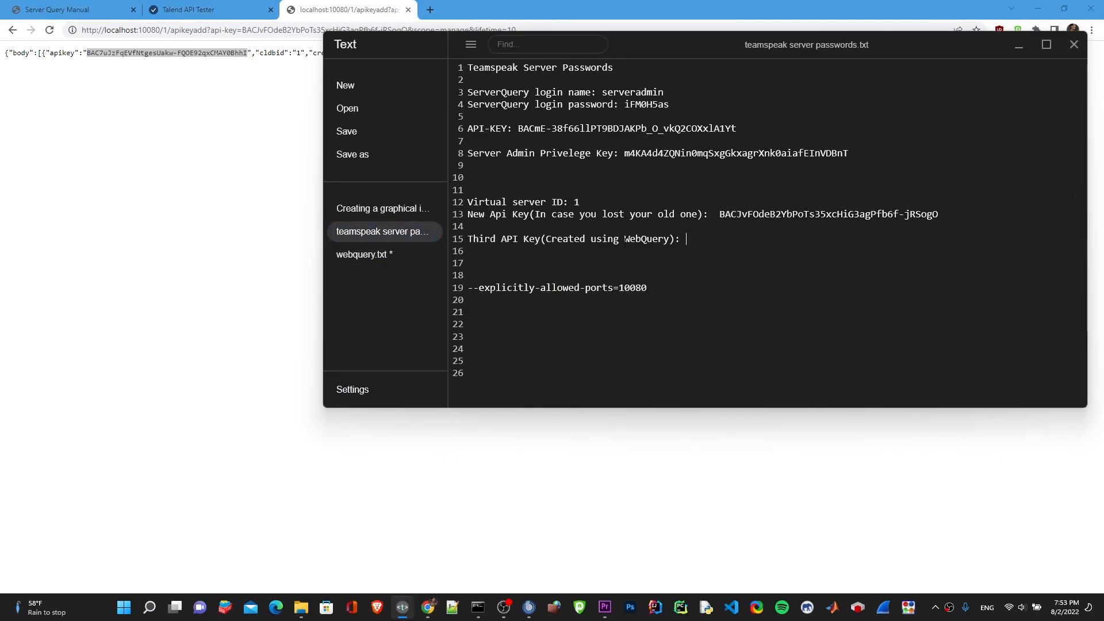
drag(468, 239, 642, 239)
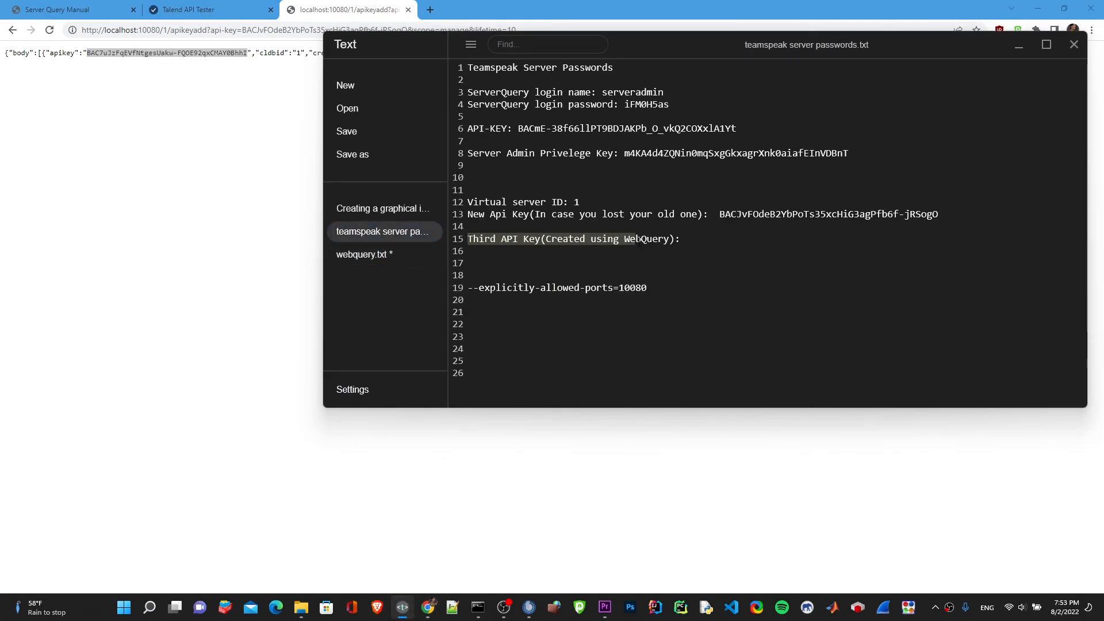
click(701, 240)
key(ctrl+v)
key(ctrl+s)
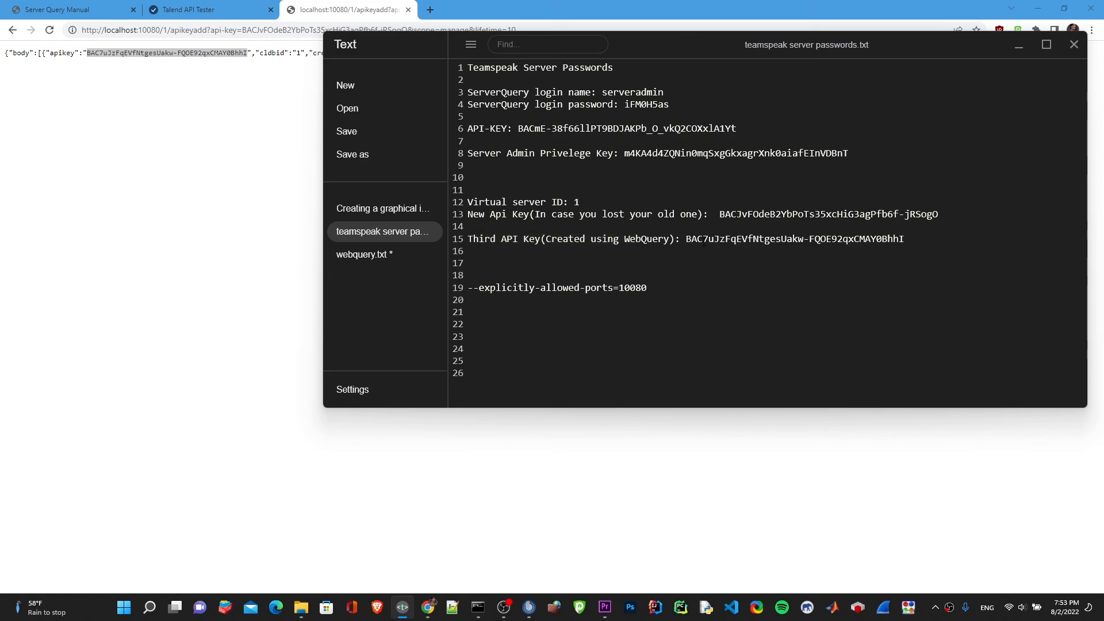
- Change the command in Chrome's request URL from apikeyadd to apikeydel
click(233, 36)
double_click(234, 32)
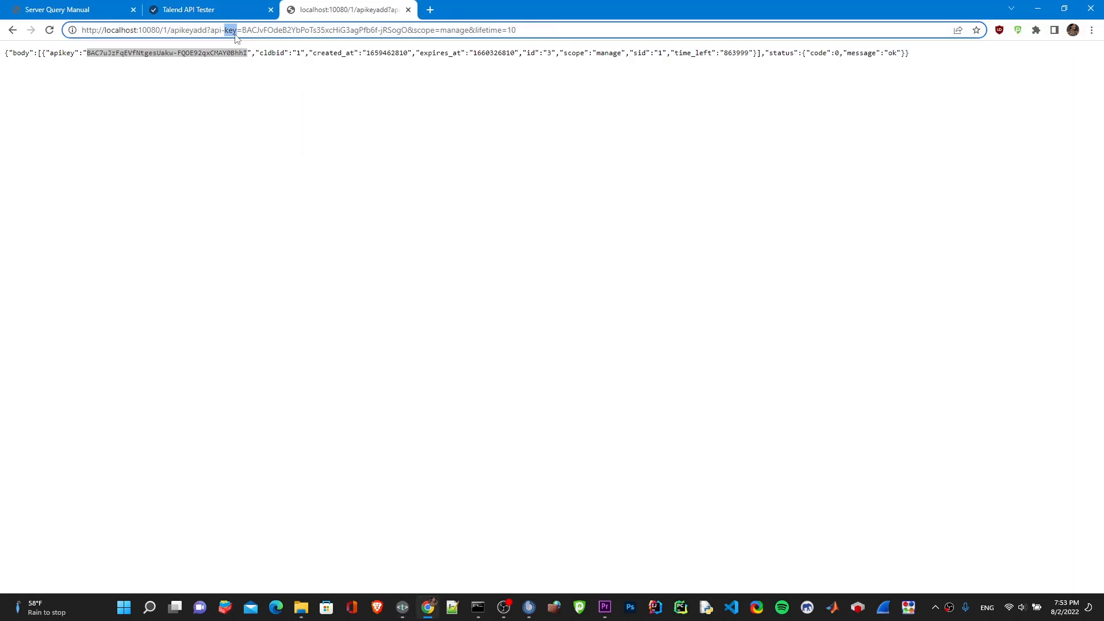
click(197, 29)
key(BackSpace)
key(BackSpace)
key(BackSpace)
text(del)
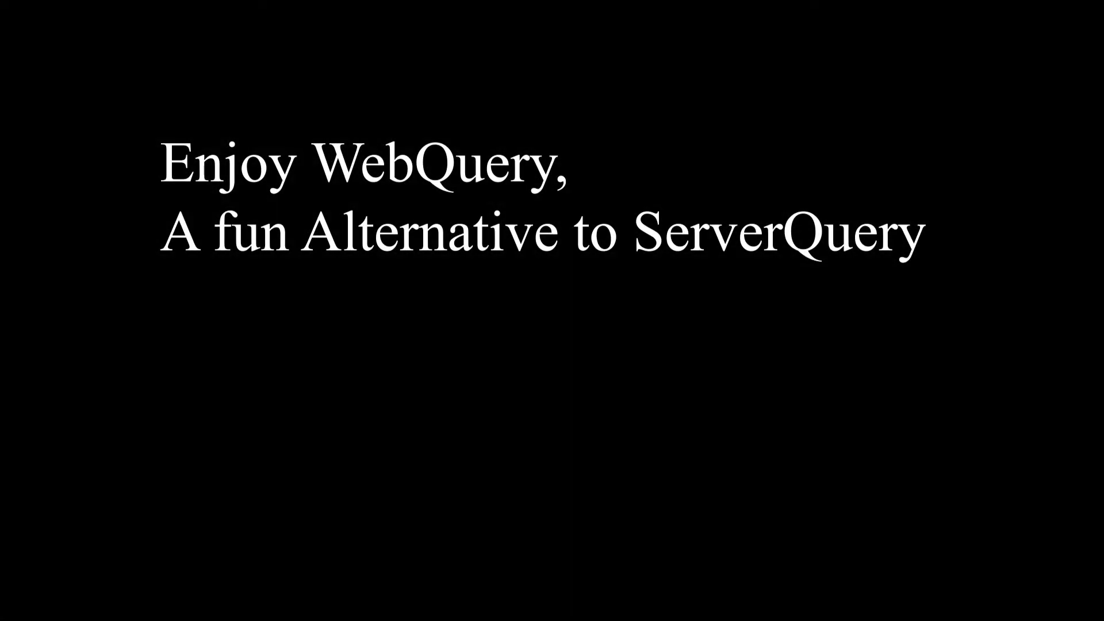